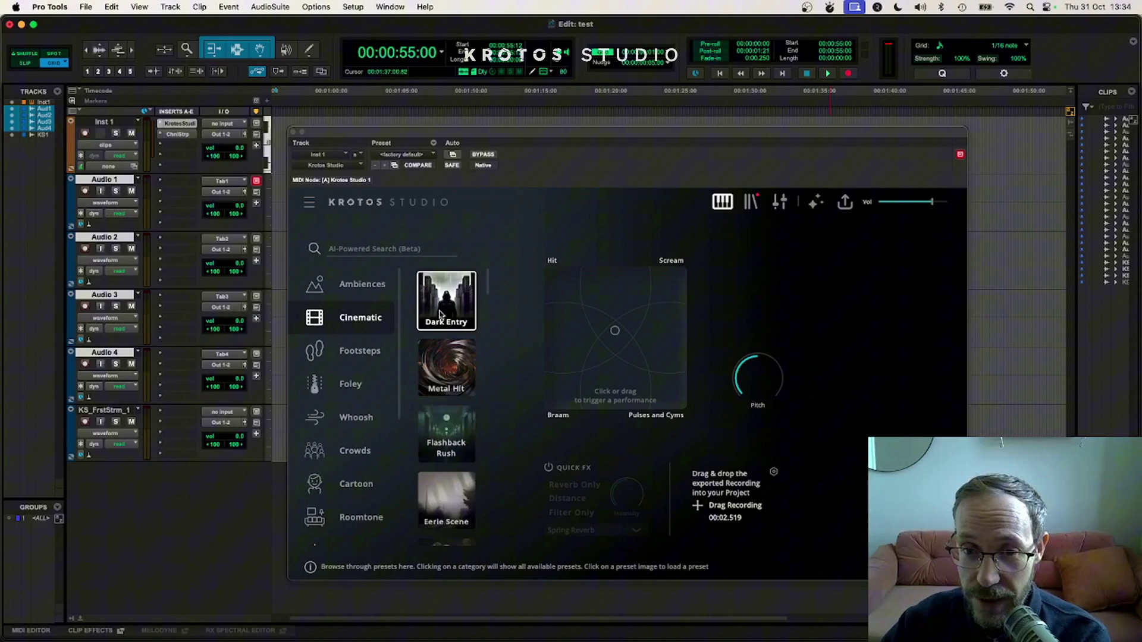
# Step: Perform the Dark Entry preset on the XY pad, then view its Hit, Screams, Pulses and Cymbals engines
pyautogui.click(617, 329)
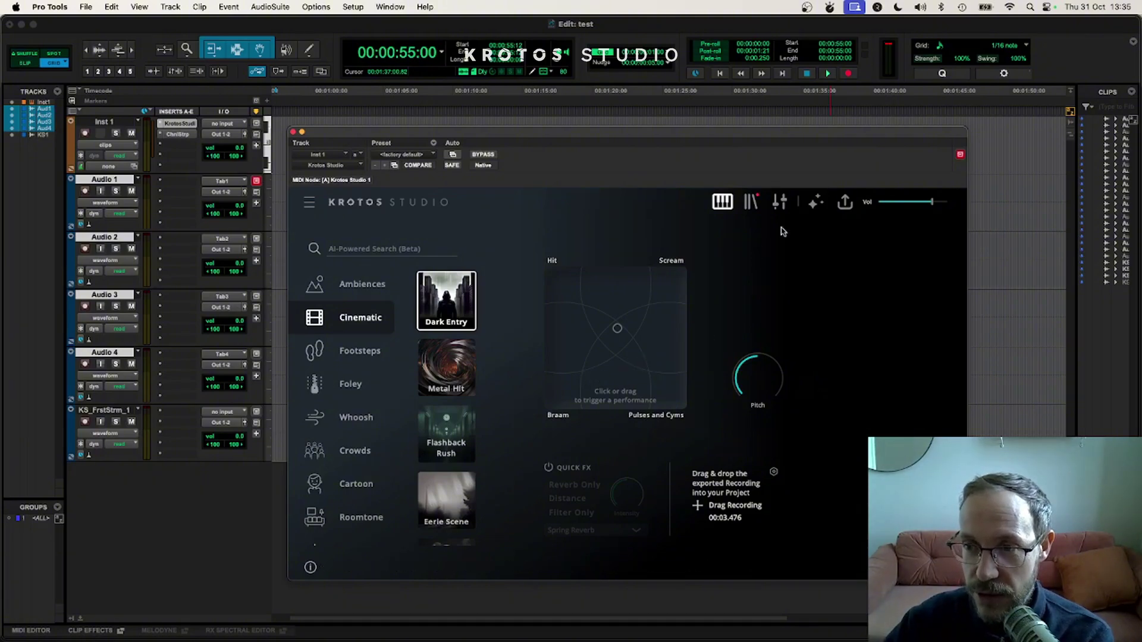
pyautogui.click(780, 204)
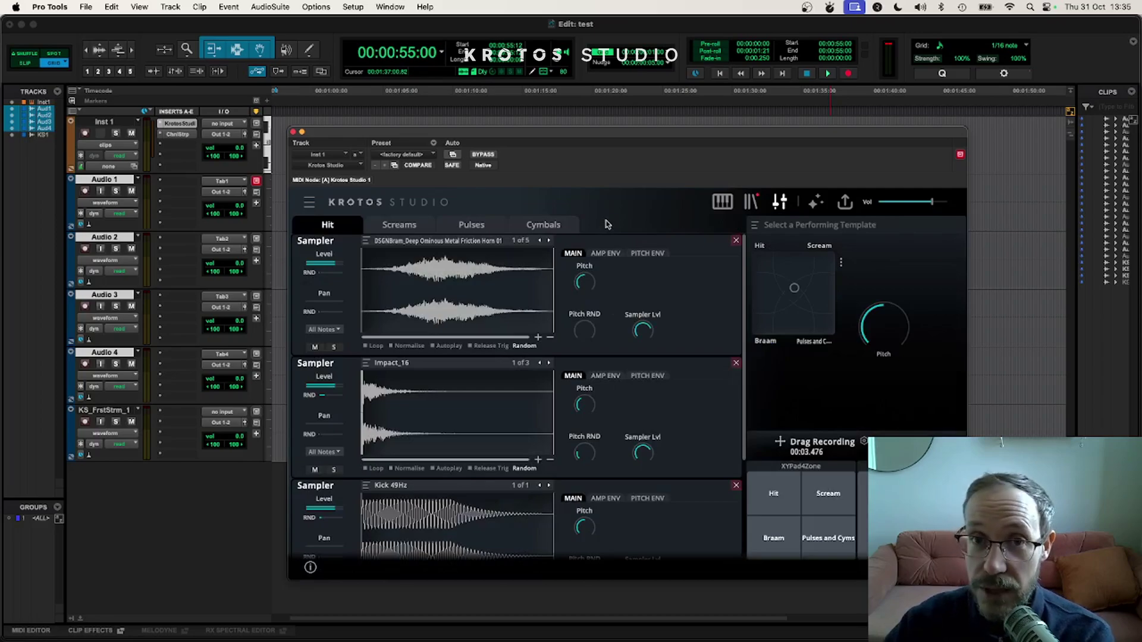
pyautogui.click(410, 228)
pyautogui.click(470, 225)
pyautogui.click(542, 225)
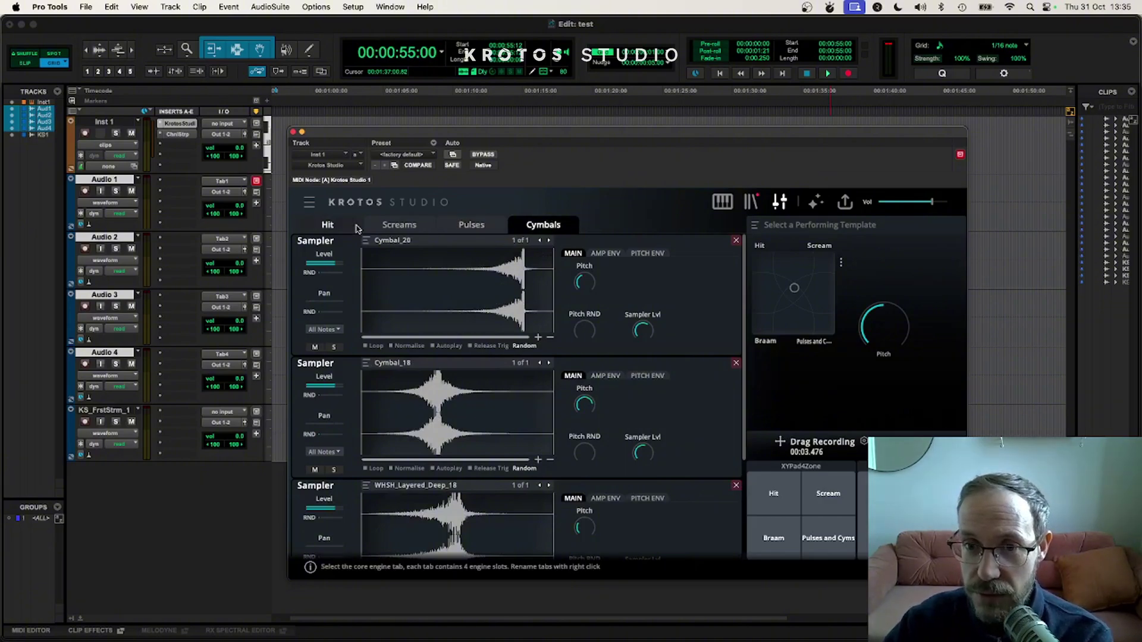
pyautogui.click(328, 226)
pyautogui.scroll(-3, 693, 336)
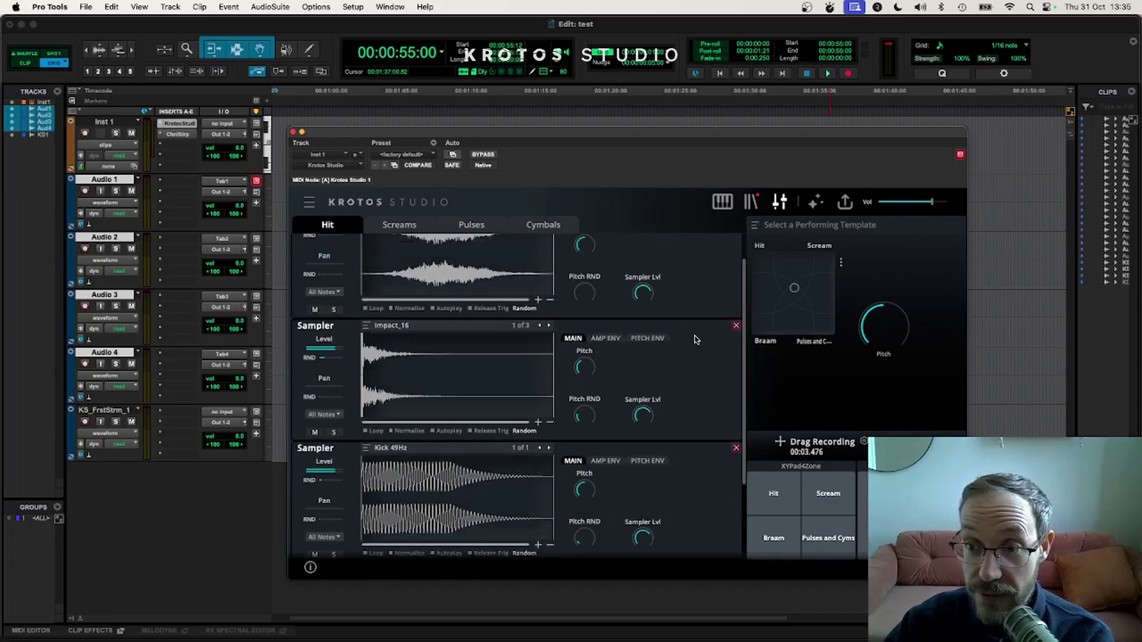
pyautogui.scroll(3, 694, 338)
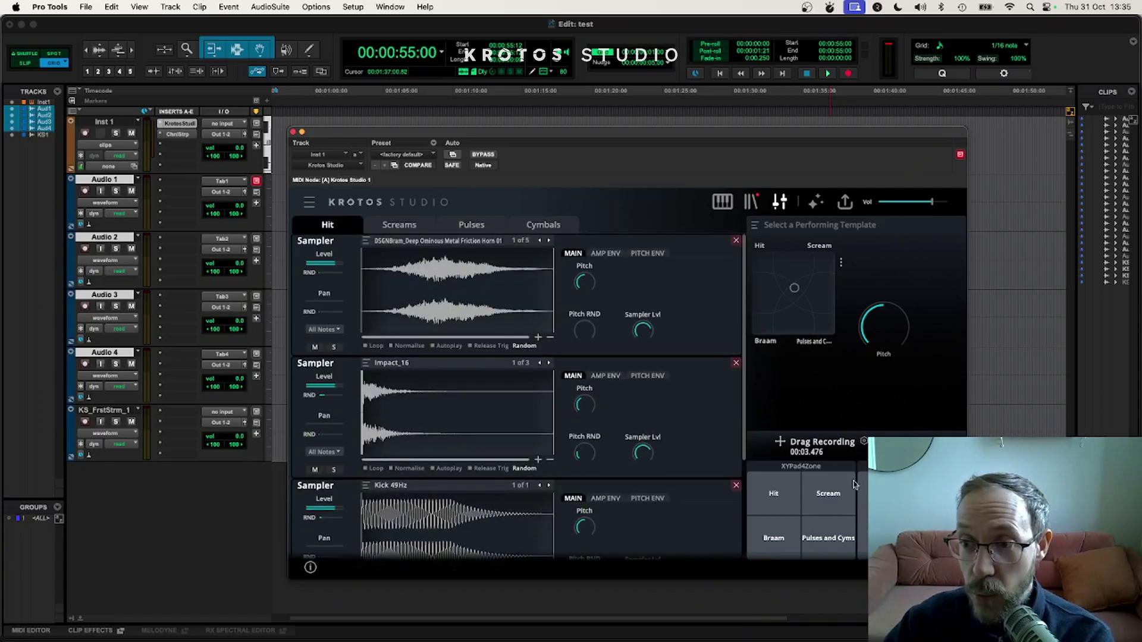
pyautogui.click(781, 507)
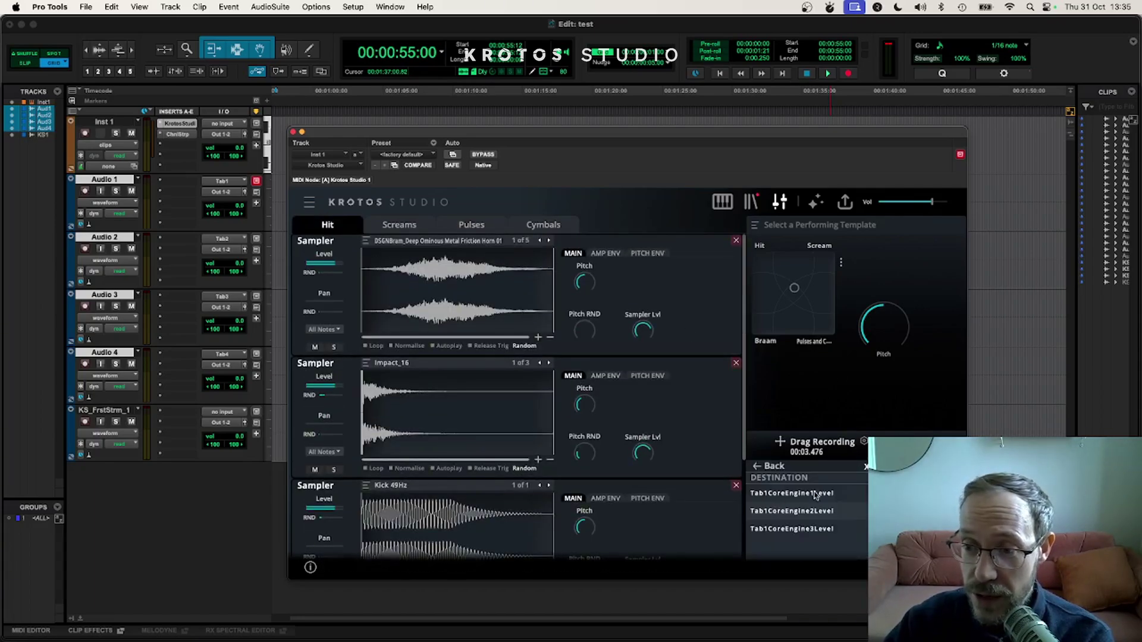
pyautogui.click(776, 469)
pyautogui.click(842, 508)
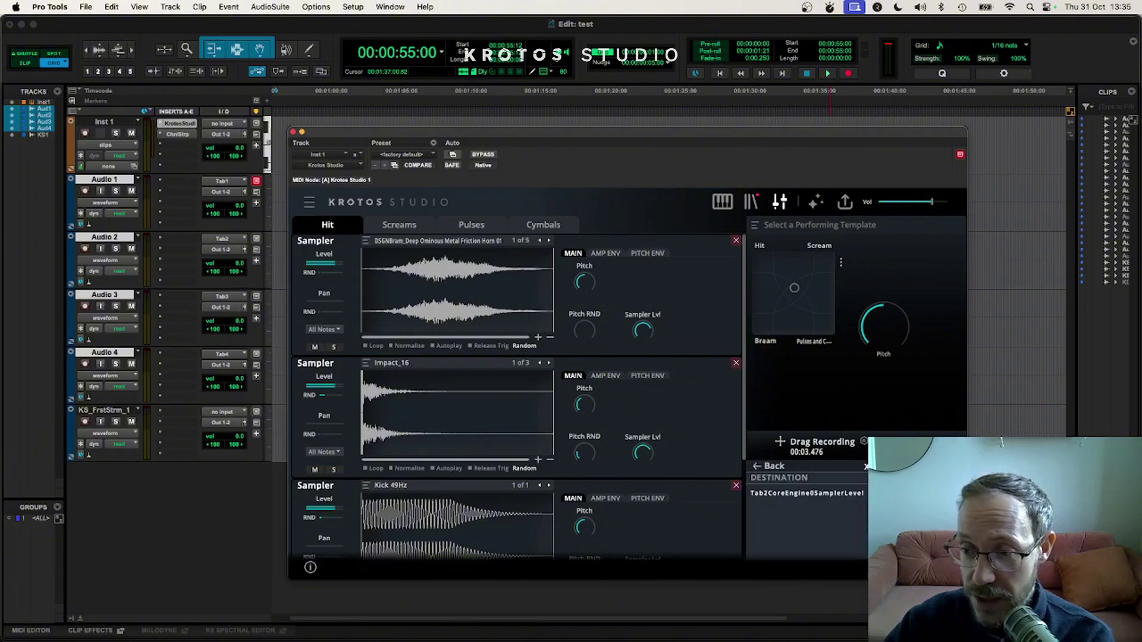
pyautogui.click(768, 467)
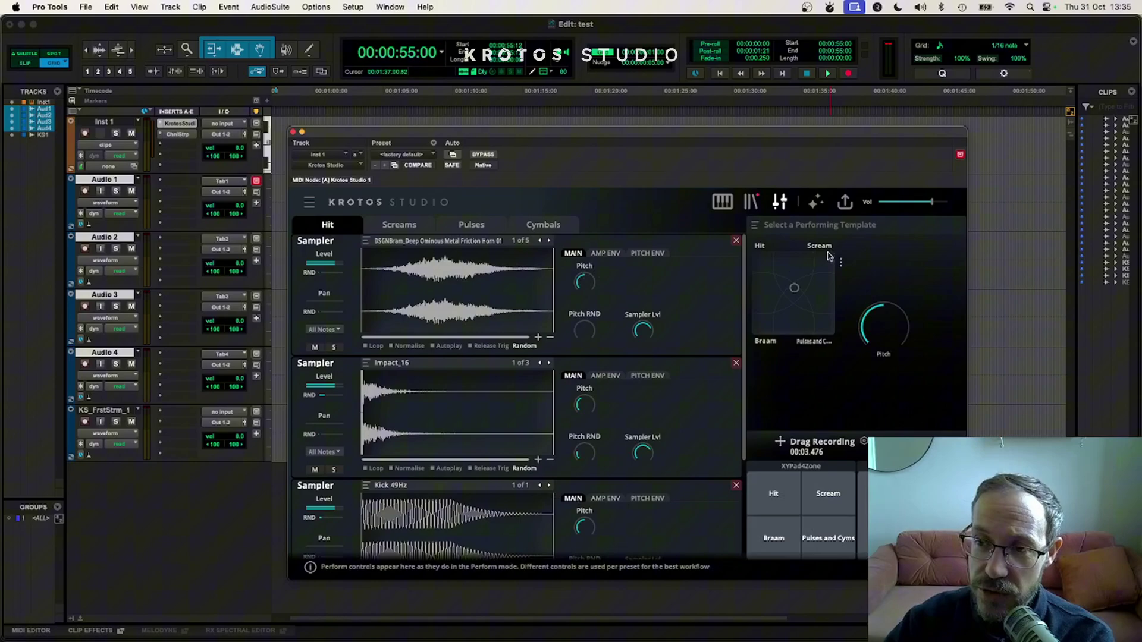
pyautogui.moveTo(877, 321)
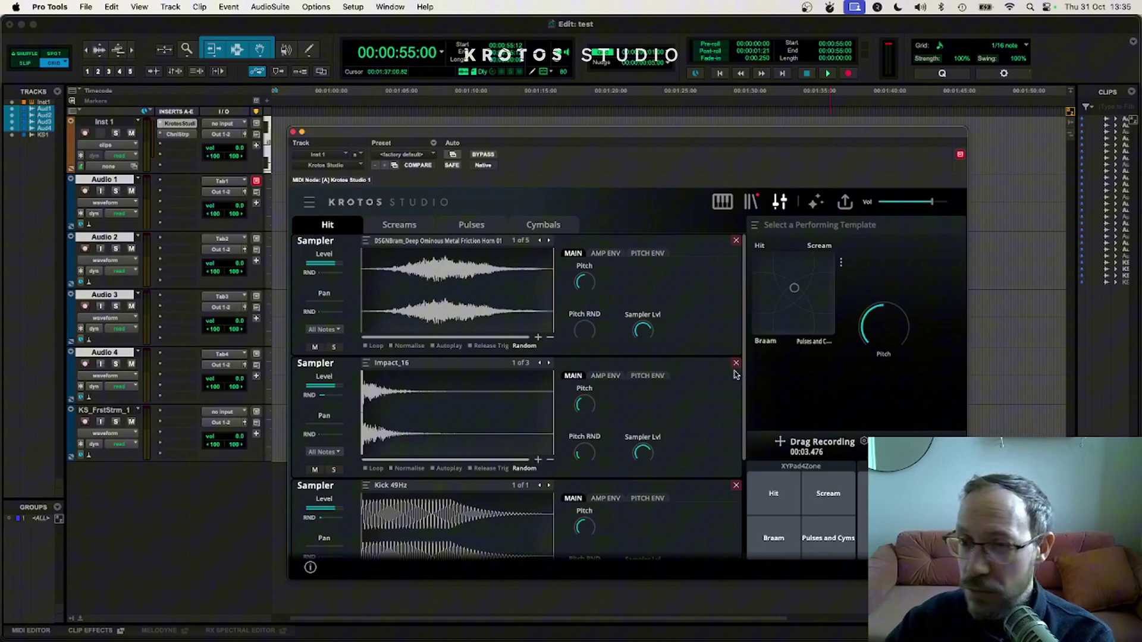
# Step: Load the Cinematic Template 01 factory preset from the Preset Templates folder
pyautogui.click(309, 203)
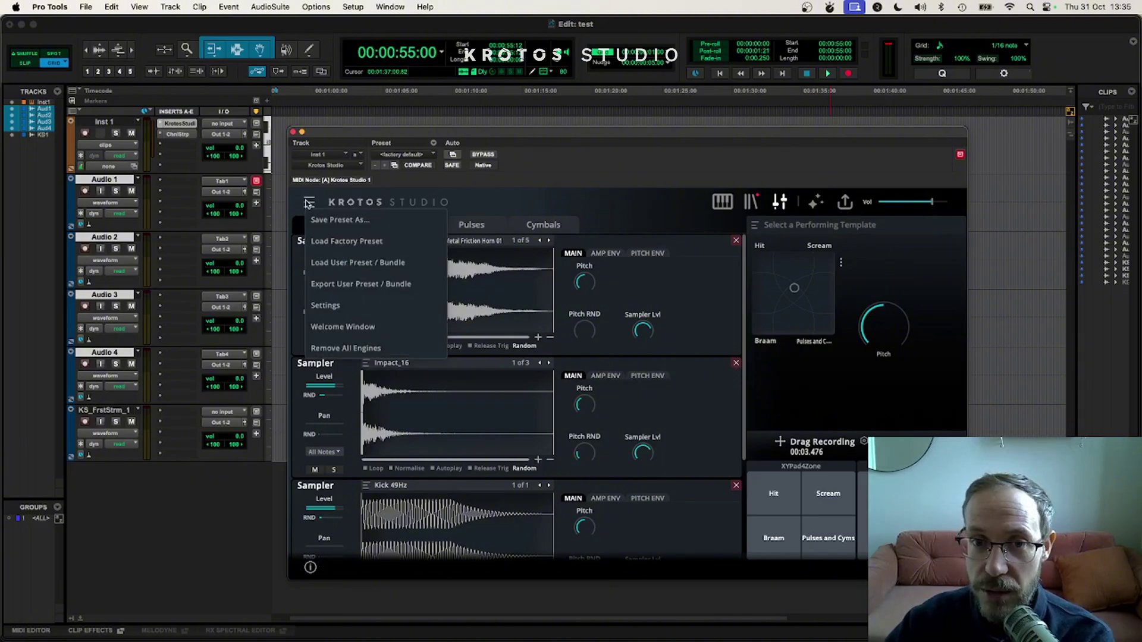
pyautogui.click(365, 241)
pyautogui.scroll(-5, 553, 297)
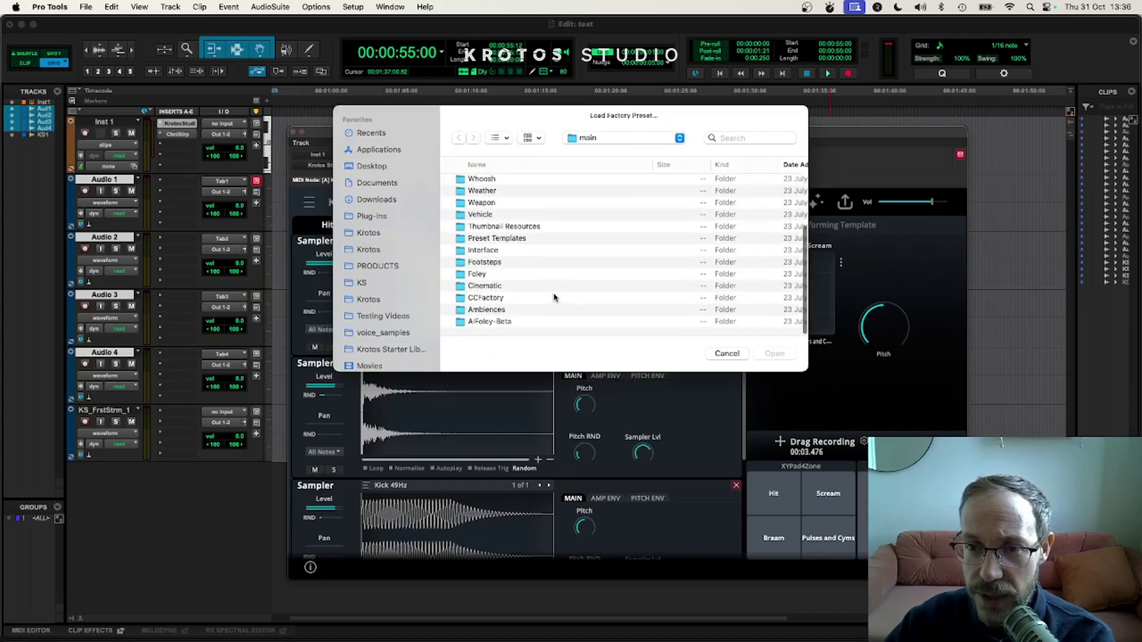
pyautogui.doubleClick(501, 242)
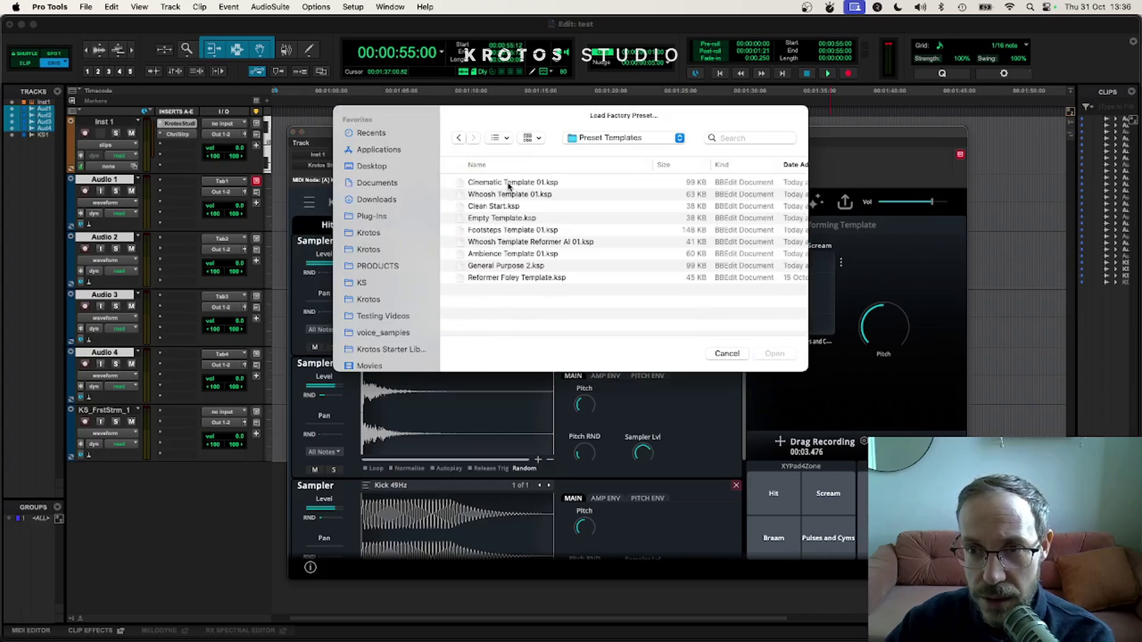
pyautogui.doubleClick(513, 183)
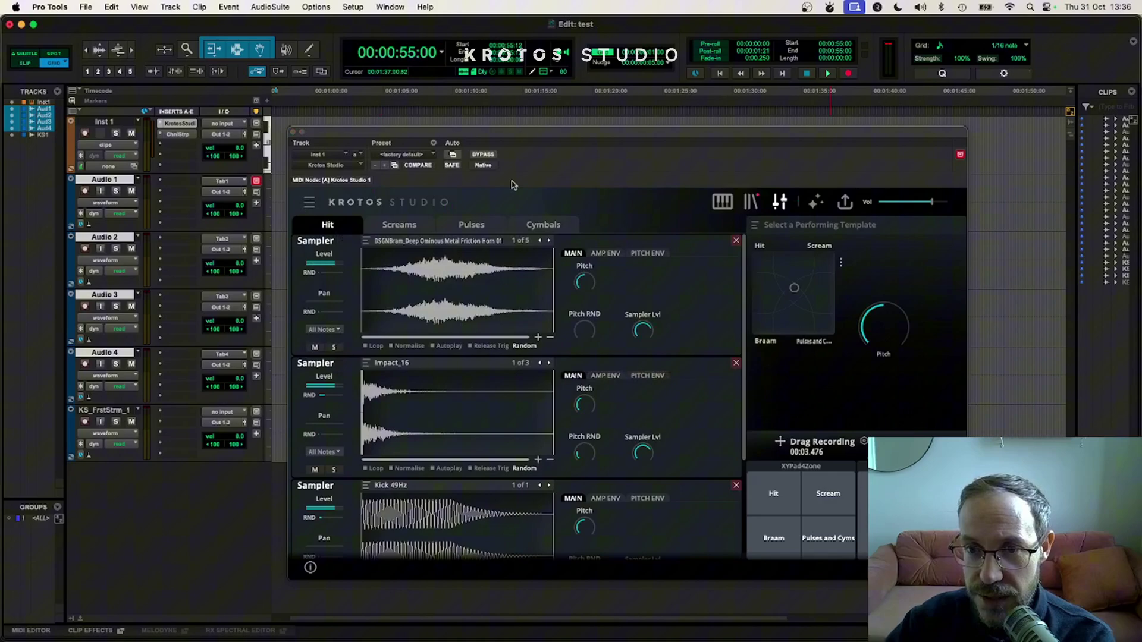
# Step: Inspect the empty engines of Layers 2–4 and the pad's layer zones, then return to Layer 1
pyautogui.click(399, 229)
pyautogui.click(488, 227)
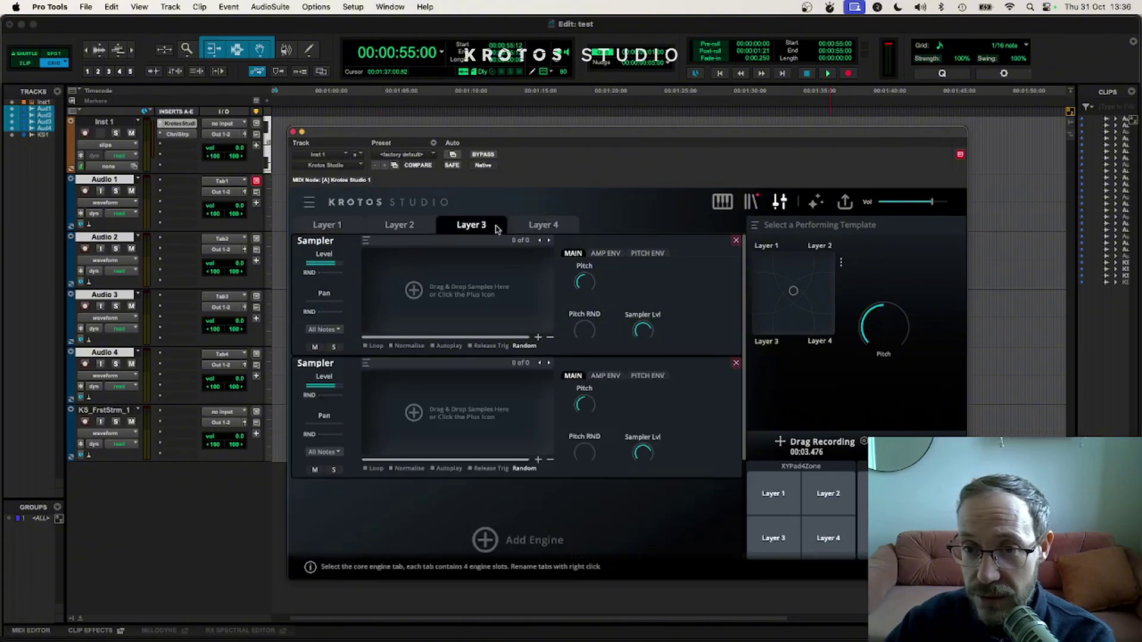
pyautogui.click(544, 227)
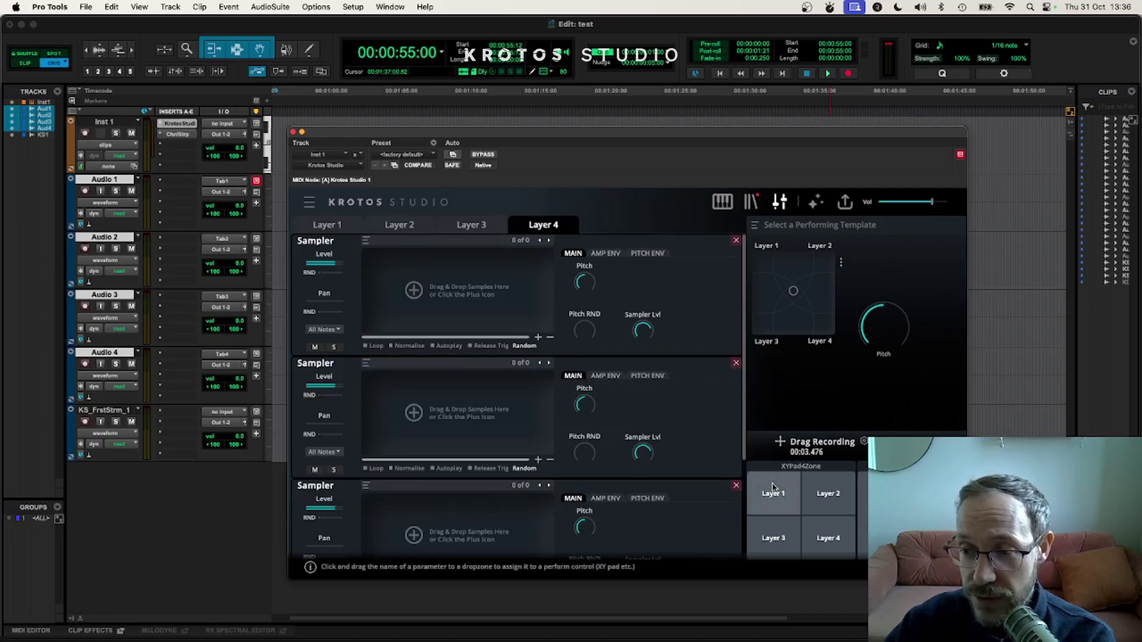
pyautogui.click(774, 494)
pyautogui.click(815, 470)
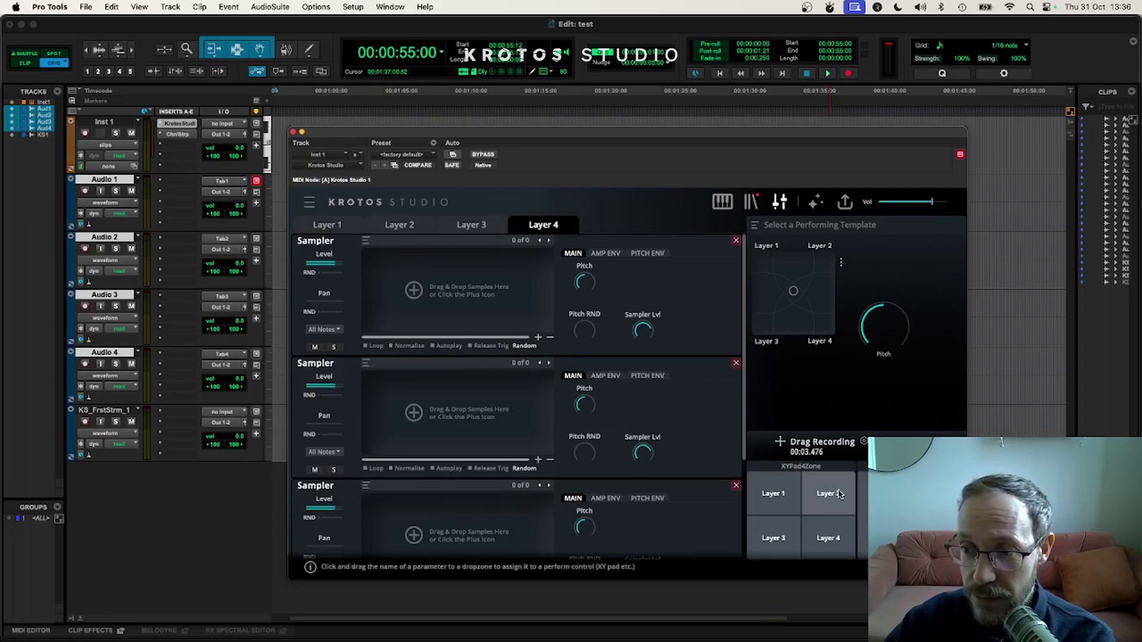
pyautogui.click(840, 493)
pyautogui.click(770, 466)
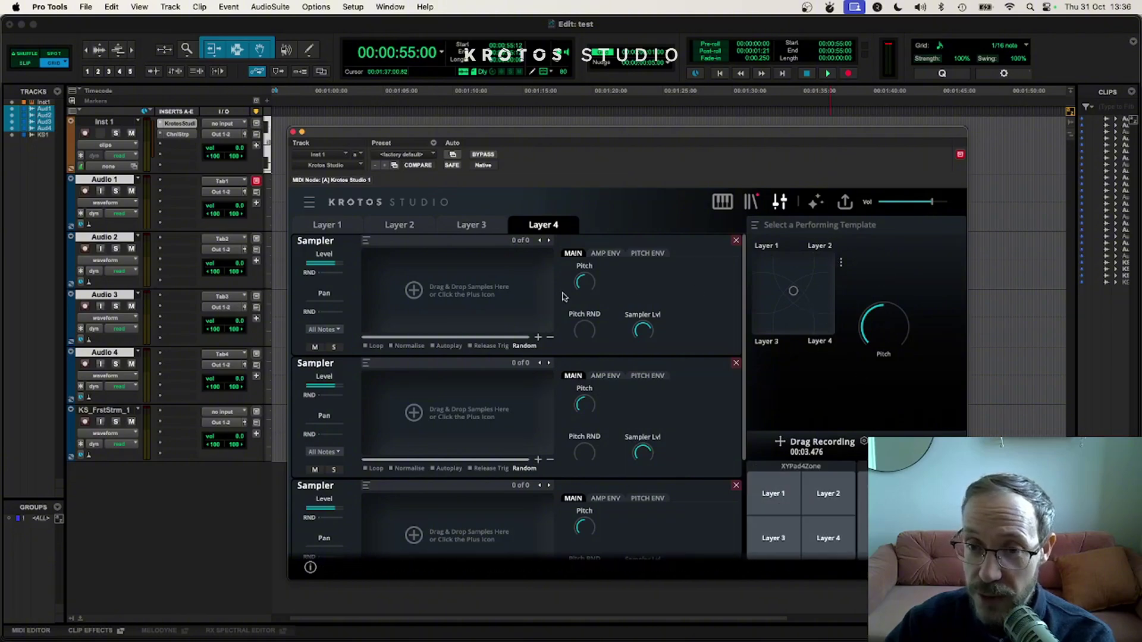
pyautogui.click(327, 226)
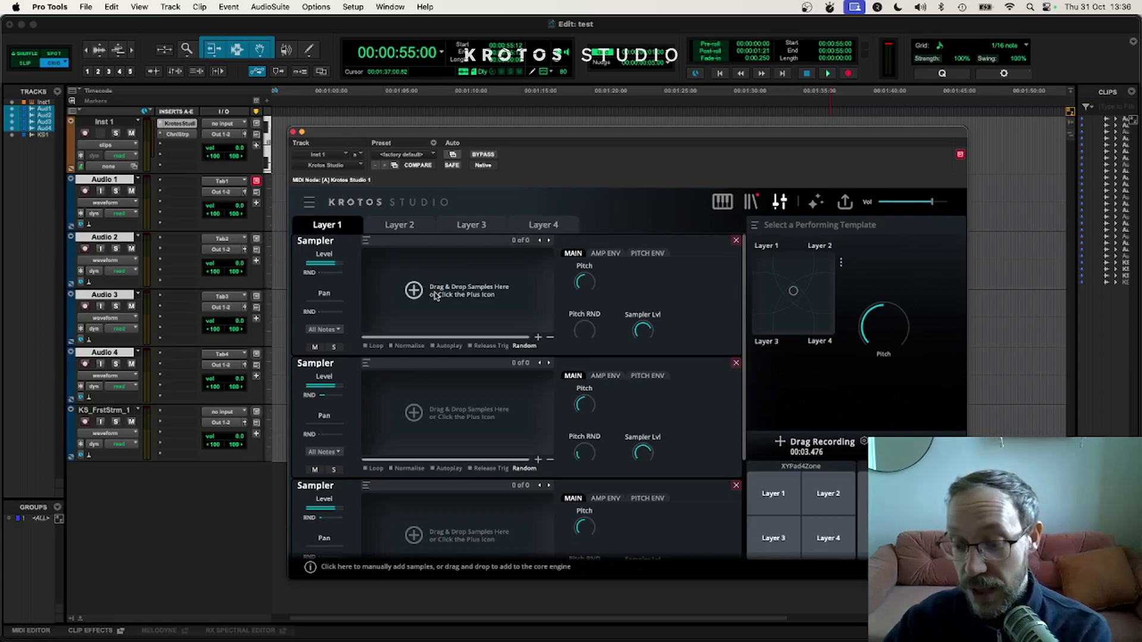
# Step: Drag Bass Drop Drop Impact Hit Cinematic Long-001.wav from Cinematic Sounds into Layer 1's sampler
pyautogui.press('super+Tab')
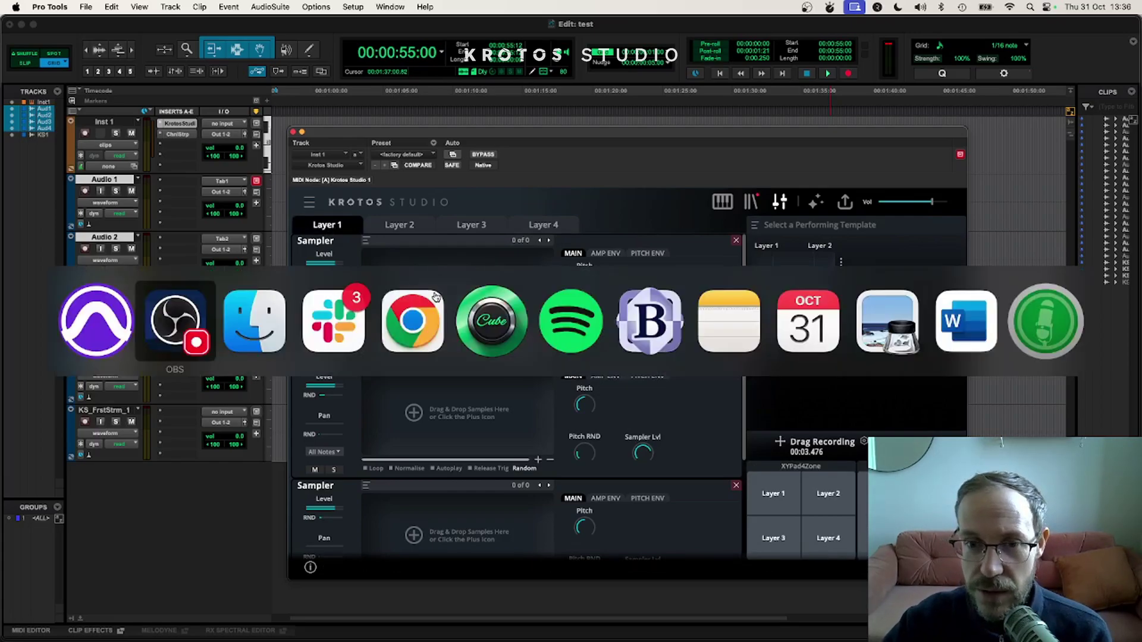
pyautogui.press('super+Tab')
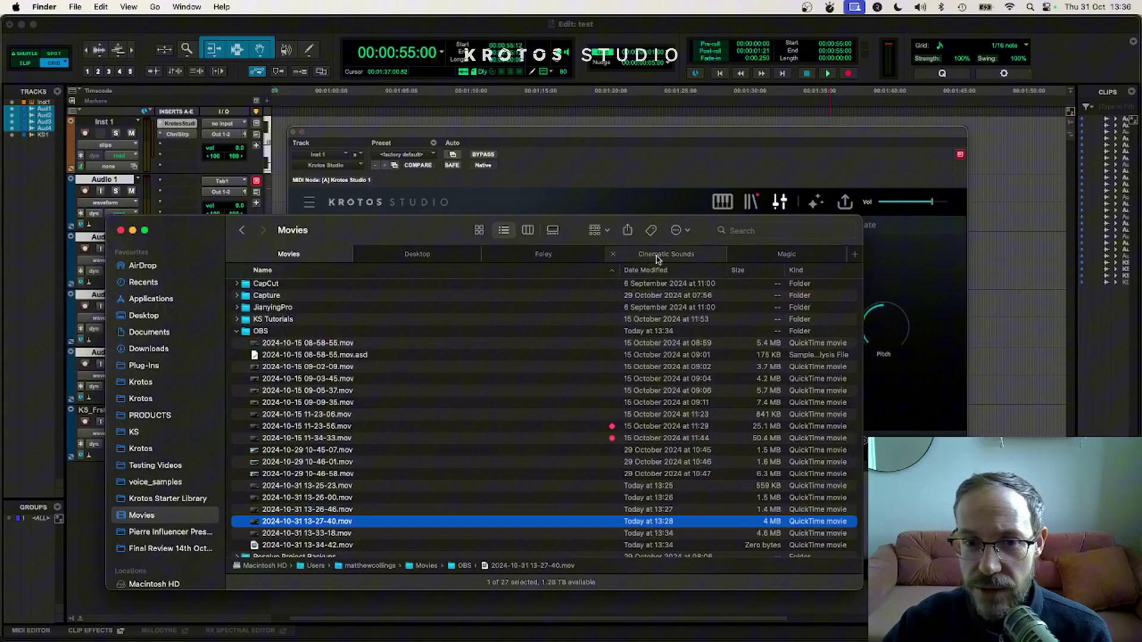
pyautogui.click(657, 255)
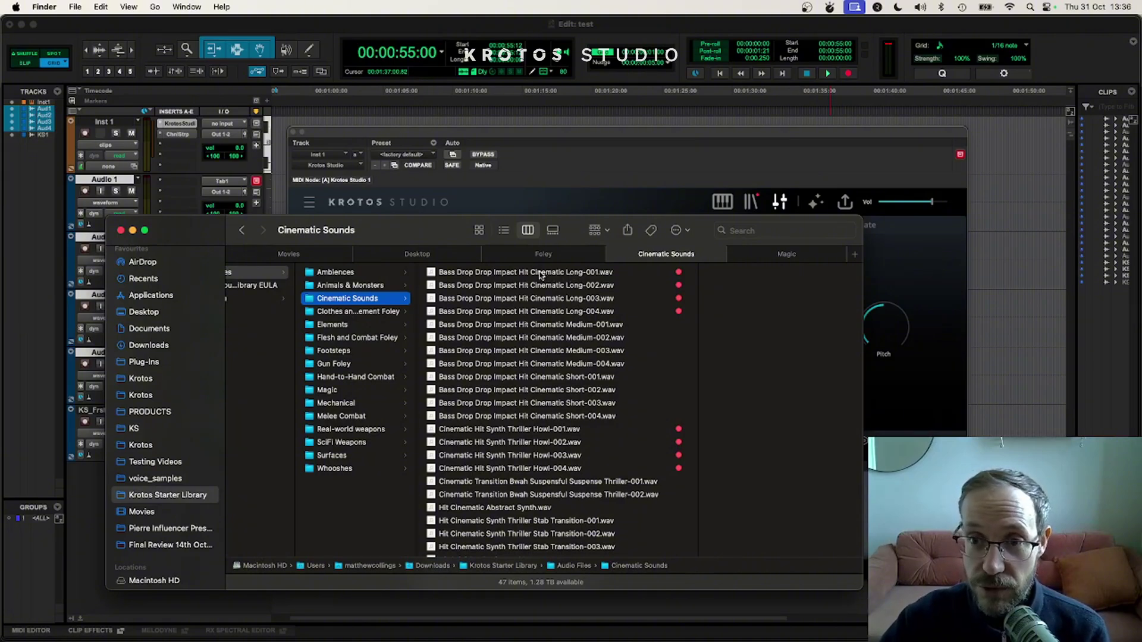
pyautogui.click(499, 275)
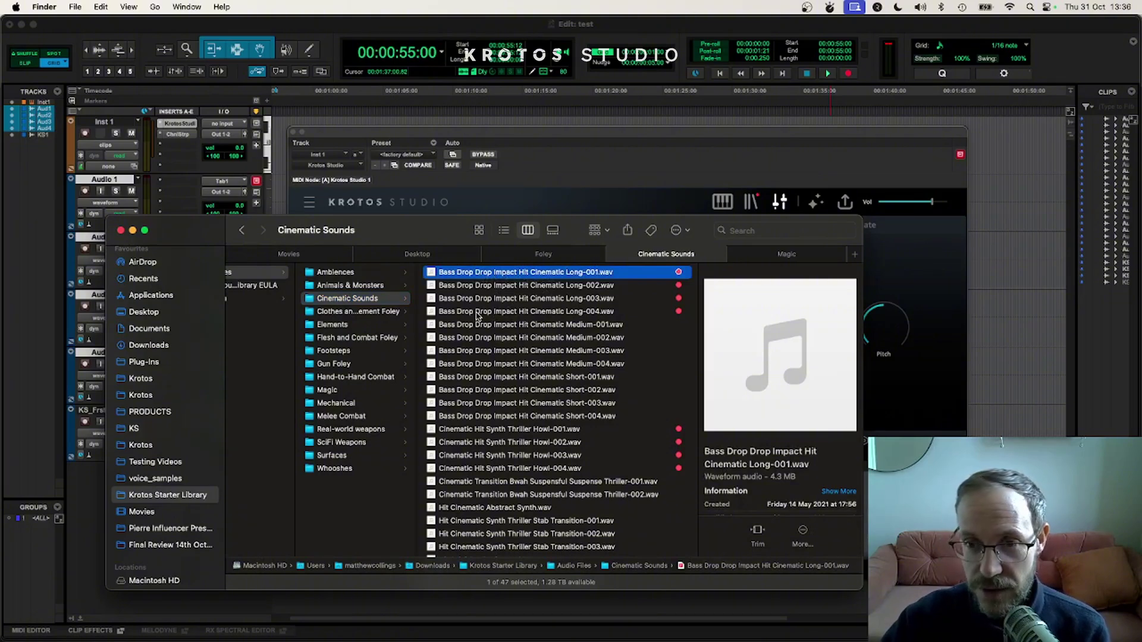
pyautogui.moveTo(471, 275); pyautogui.dragTo(443, 289)
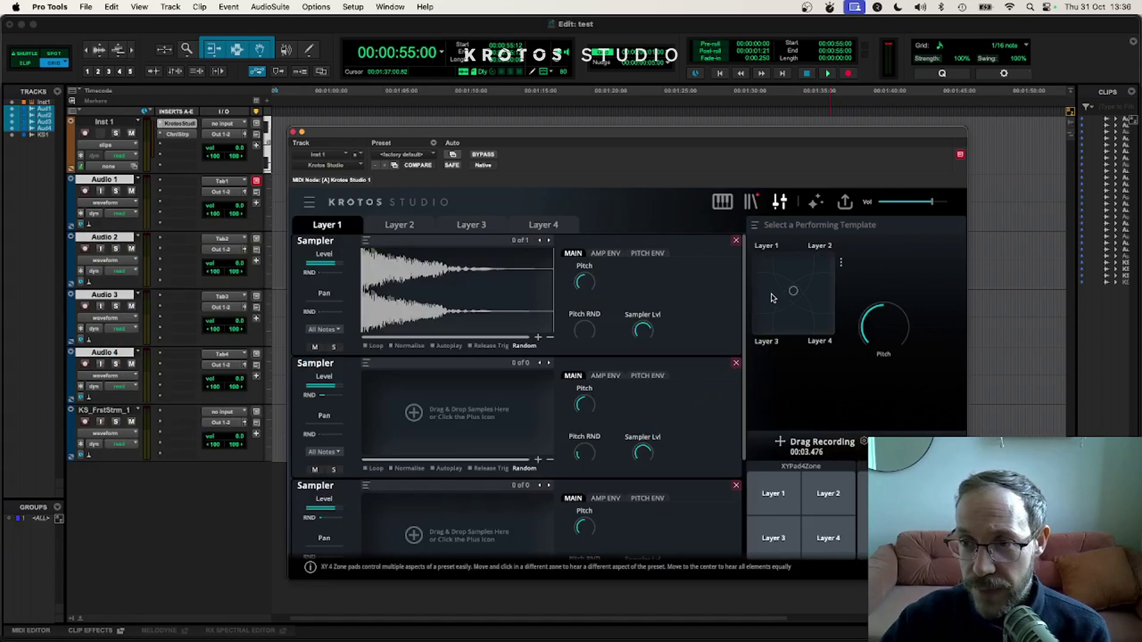
# Step: Play the bass drop sample with the XY pad puck and record a 3.533-second take
pyautogui.moveTo(794, 291); pyautogui.dragTo(795, 292)
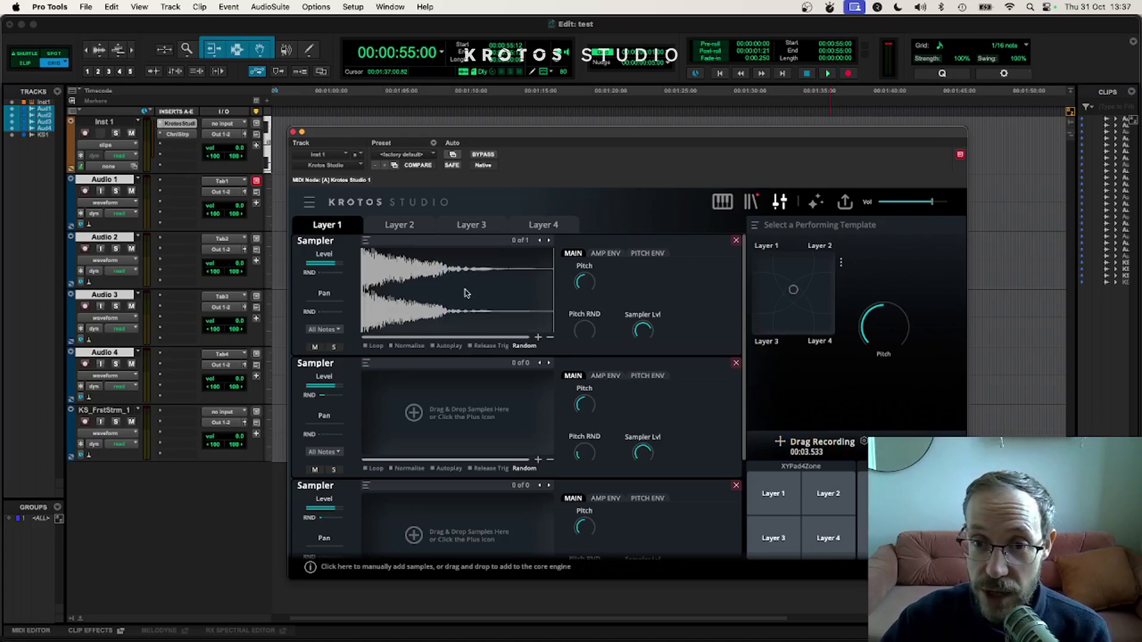
# Step: In Finder, select the Long-002, Long-003 and Long-004 bass drop samples together
pyautogui.press('super+Tab')
pyautogui.click(527, 286)
pyautogui.keyDown('shift'); pyautogui.click(554, 299); pyautogui.keyUp('shift')
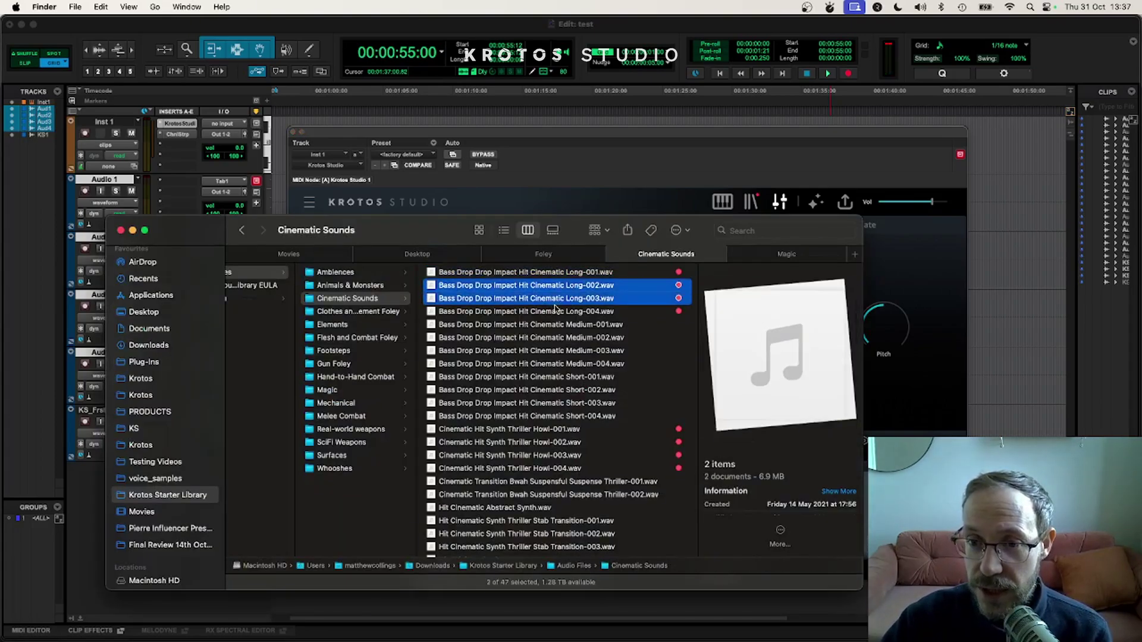
pyautogui.keyDown('shift'); pyautogui.click(555, 309); pyautogui.keyUp('shift')
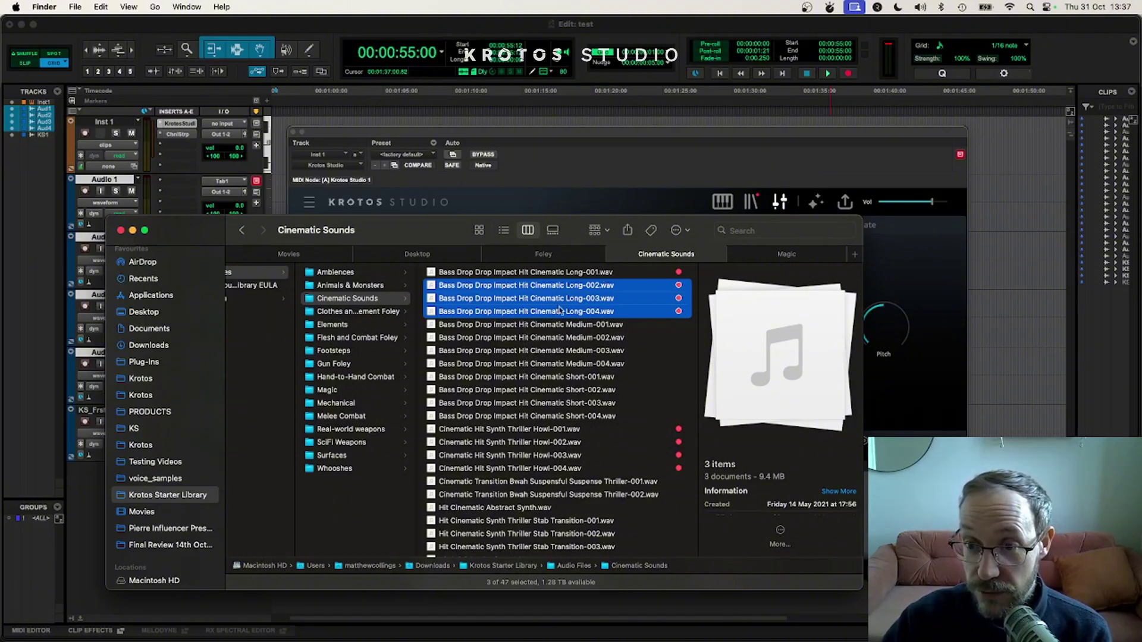
# Step: Drop the three selected samples into Layer 1's sampler and step through its four samples
pyautogui.press('super+Tab')
pyautogui.moveTo(503, 314); pyautogui.dragTo(452, 303)
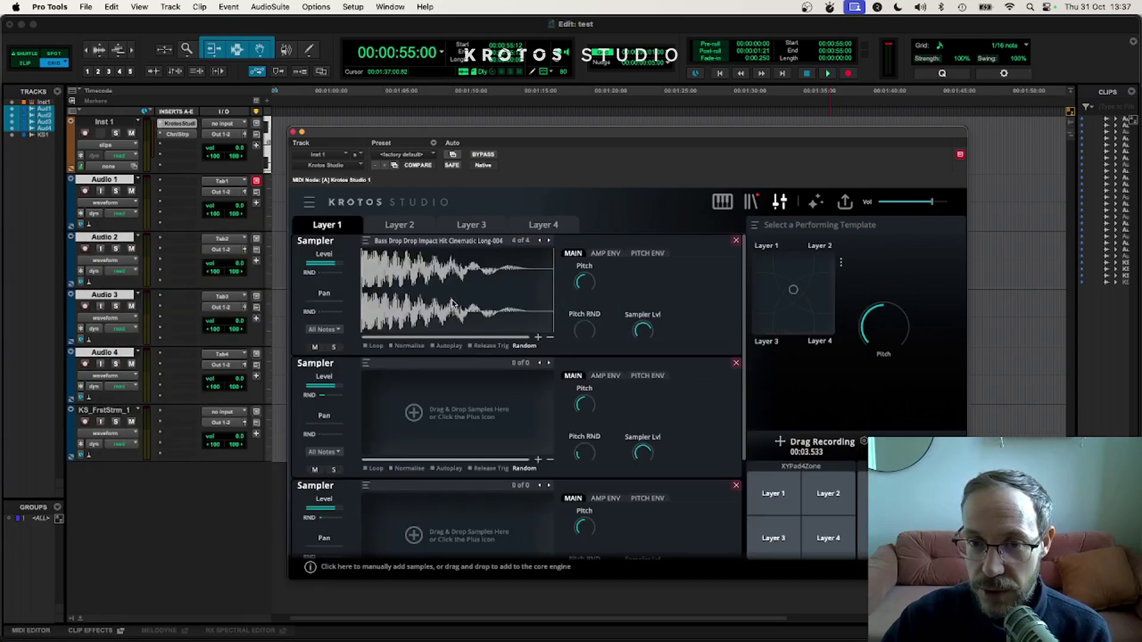
pyautogui.click(549, 241)
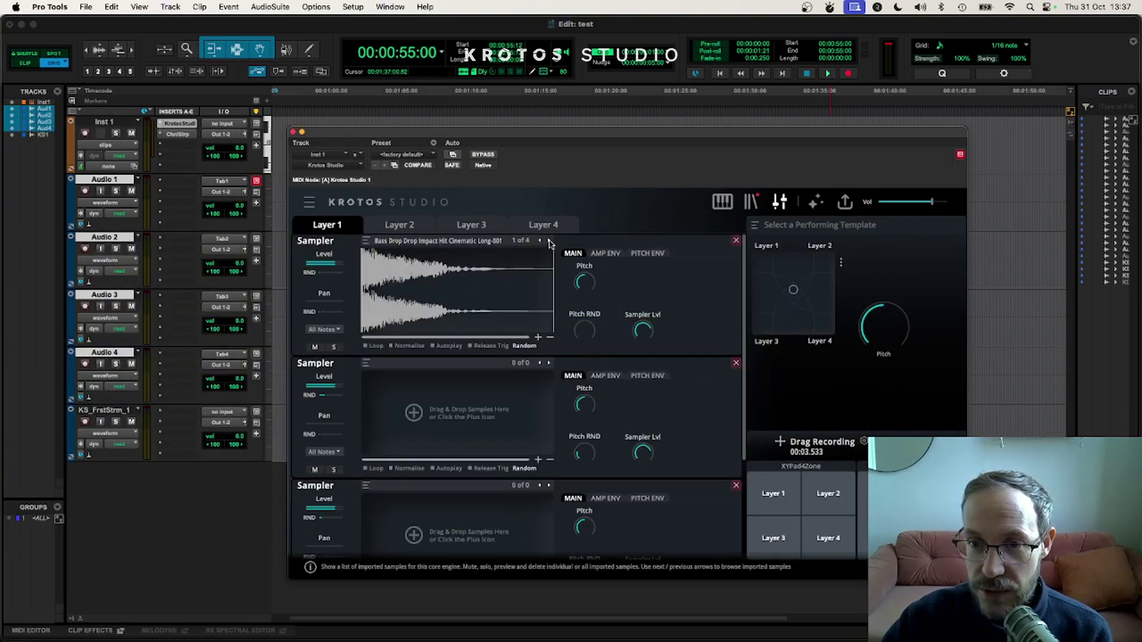
pyautogui.click(548, 241)
pyautogui.click(549, 241)
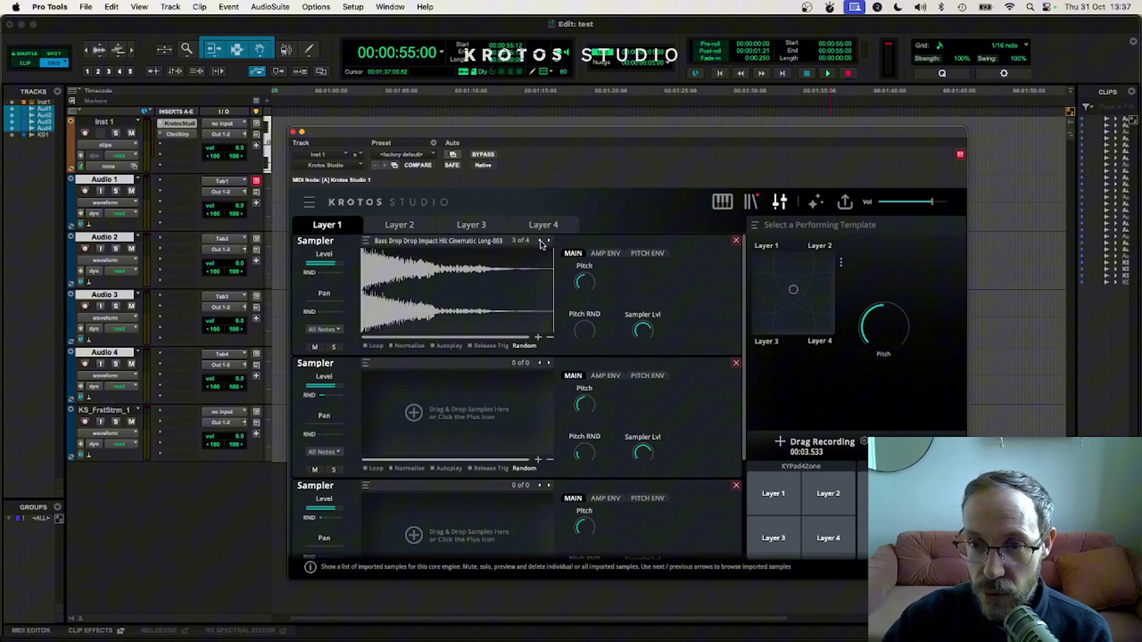
pyautogui.click(539, 241)
pyautogui.click(539, 241)
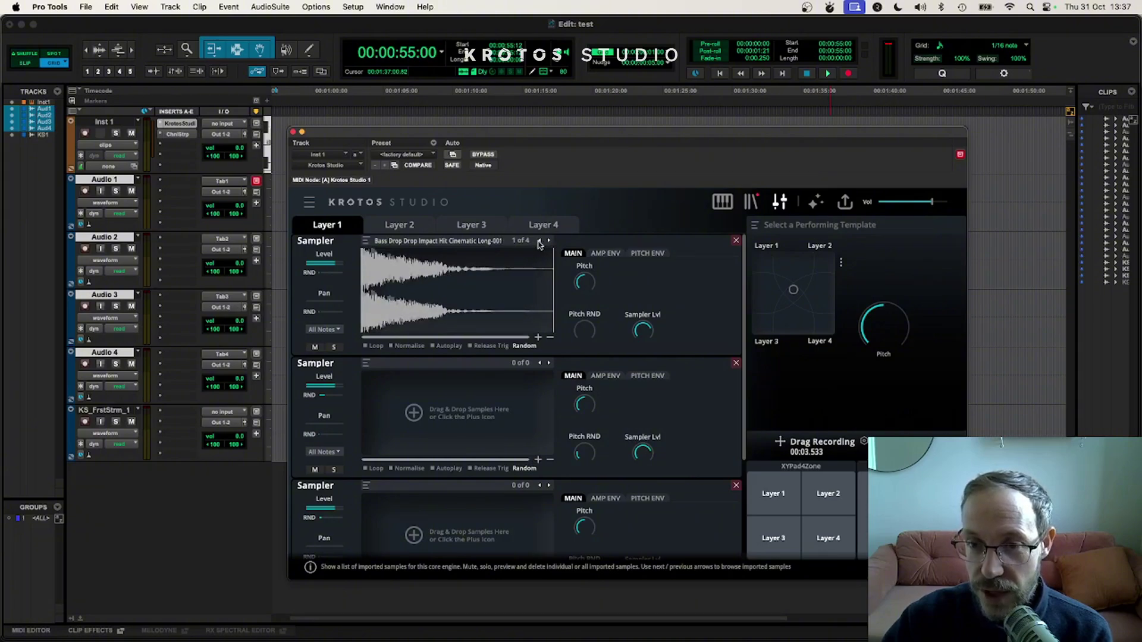
# Step: Record XY pad test performances, retriggering variations and playing toward the Layer 1 and Layer 2 corners
pyautogui.click(794, 292)
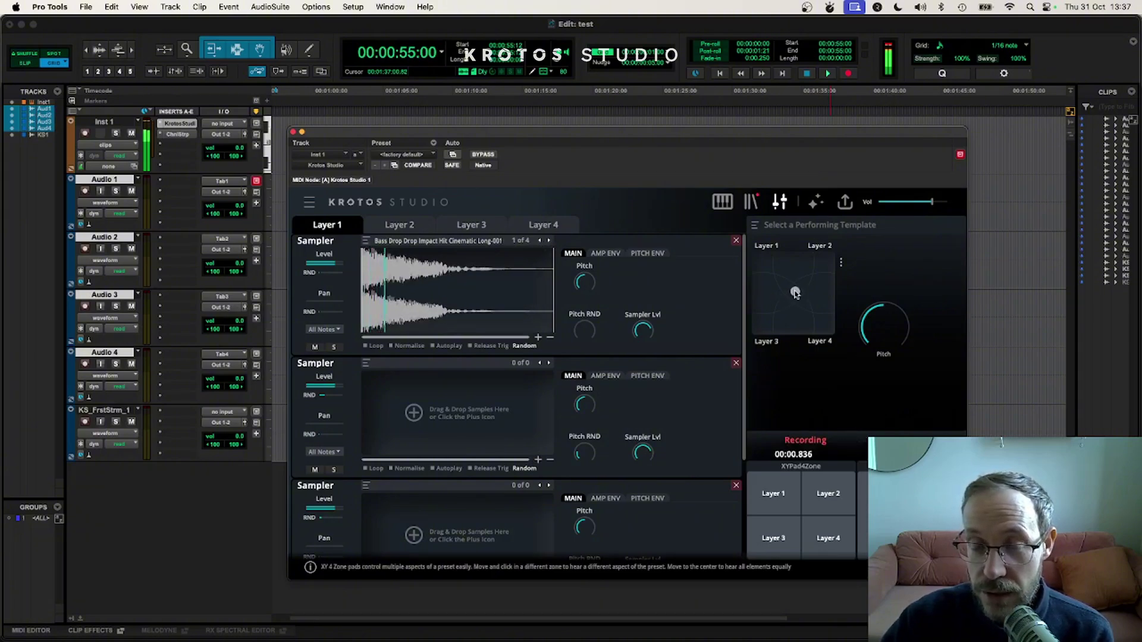
pyautogui.click(796, 292)
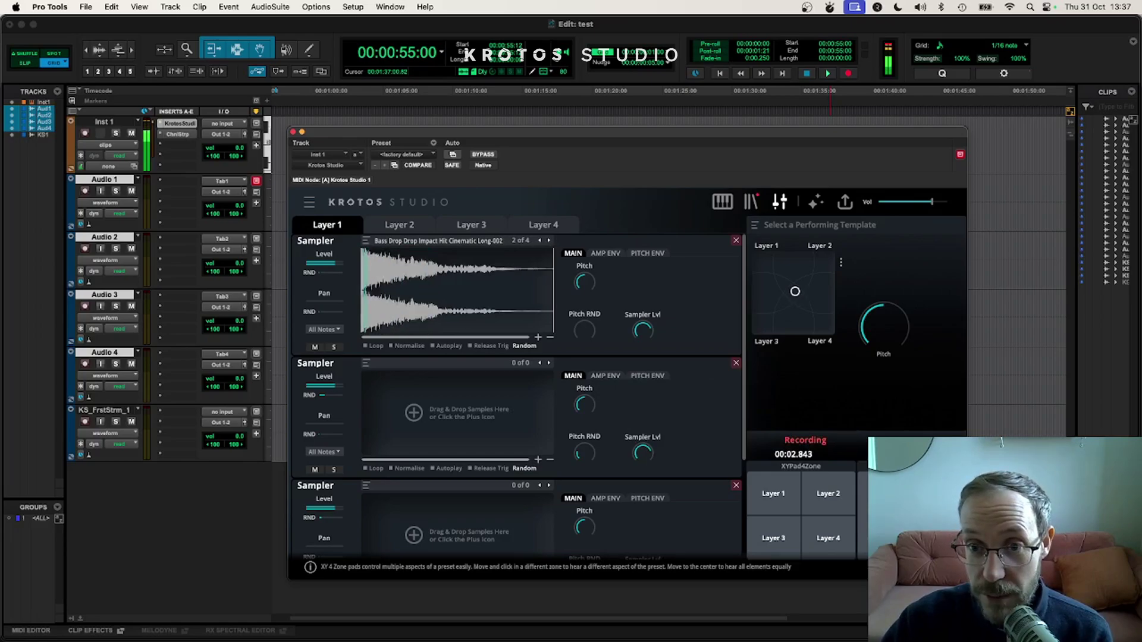
pyautogui.click(795, 292)
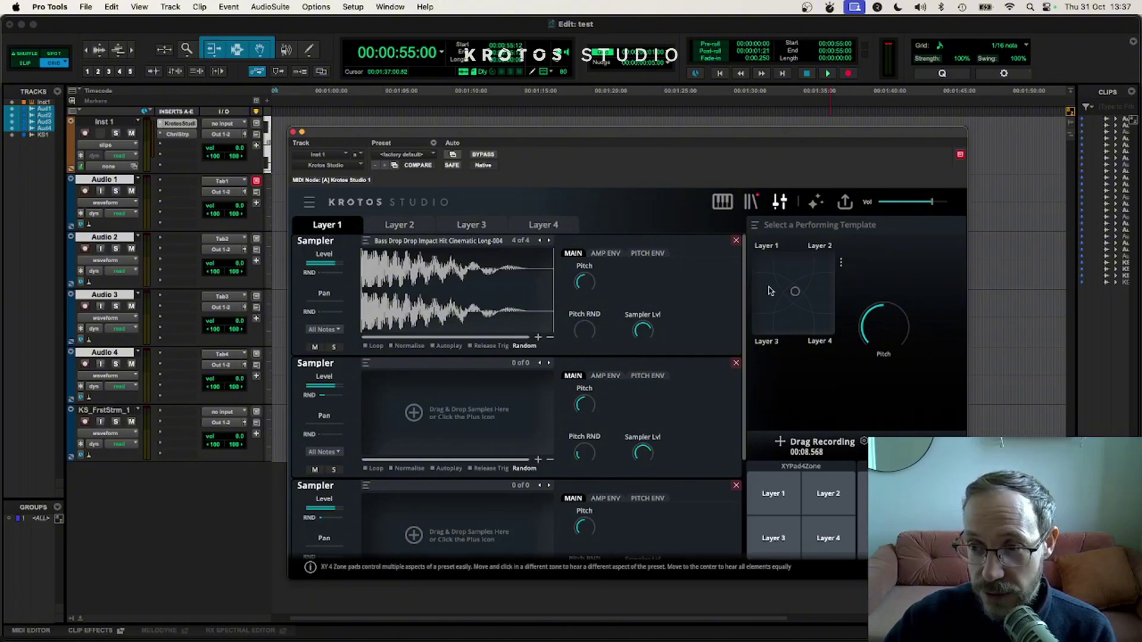
pyautogui.click(757, 257)
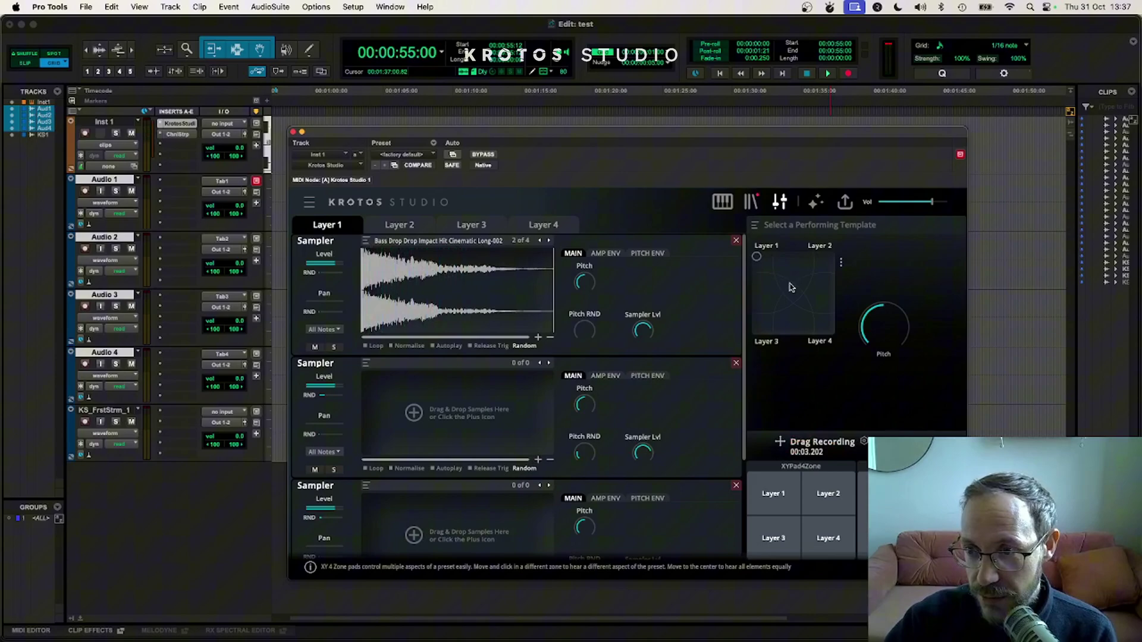
pyautogui.click(833, 257)
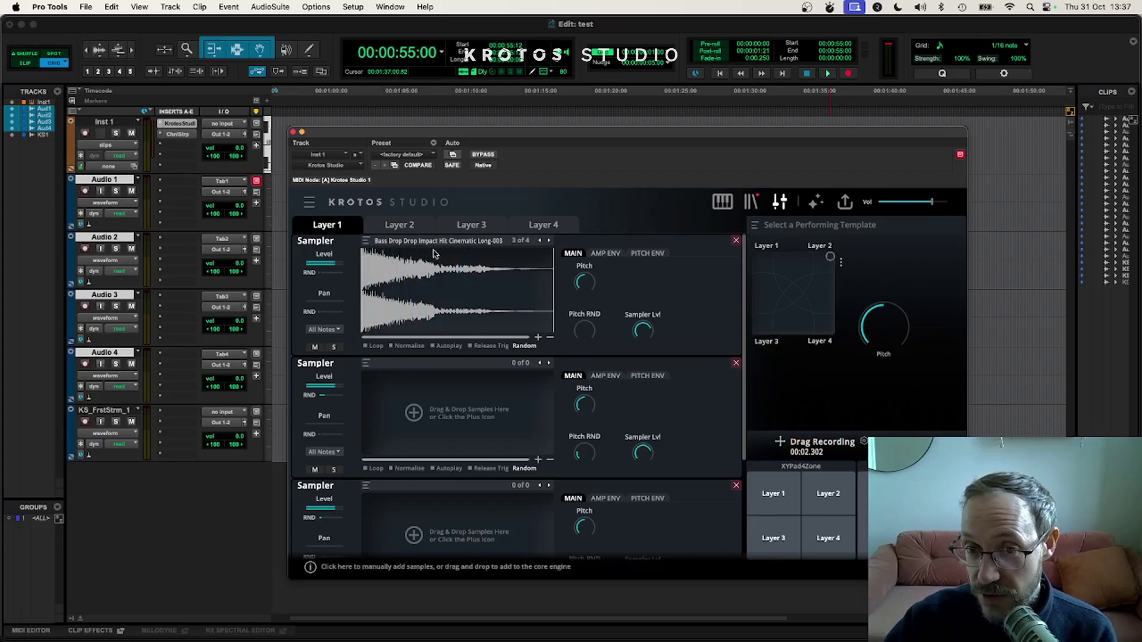
pyautogui.click(401, 227)
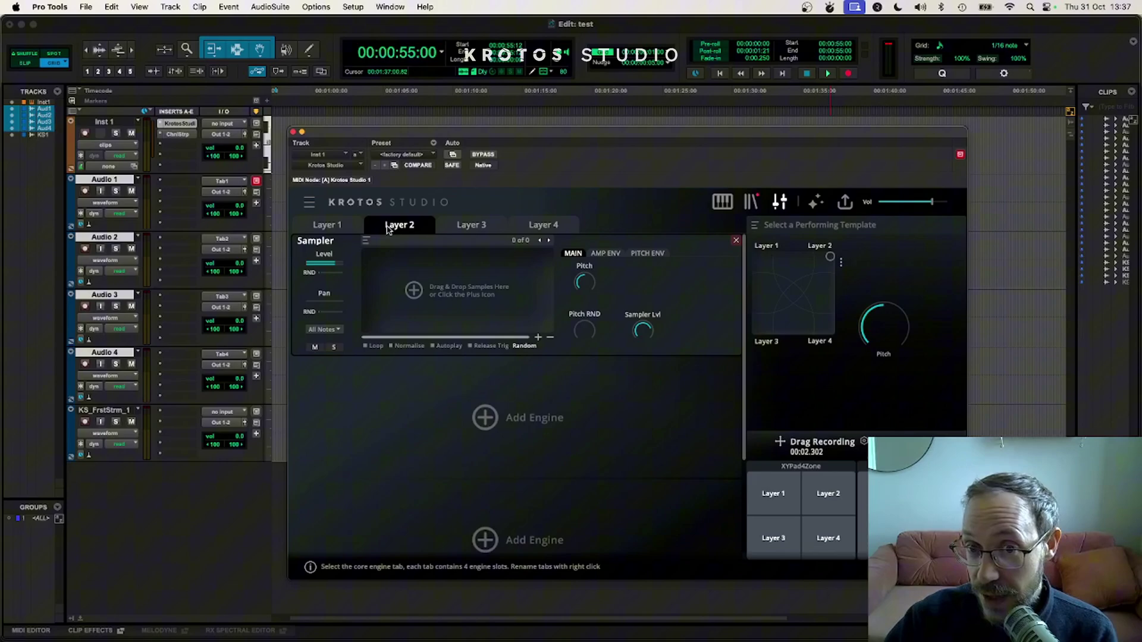
# Step: Load the four Cinematic Hit Synth Thriller Howl samples from Finder into Layer 2's sampler
pyautogui.click(345, 230)
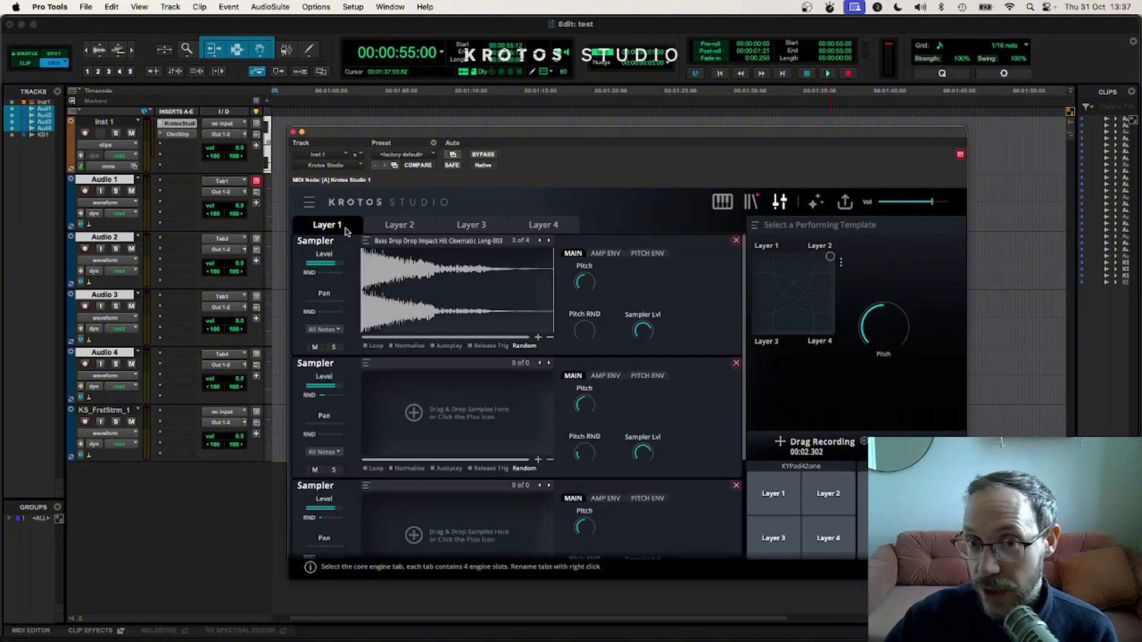
pyautogui.click(402, 227)
pyautogui.press('super+Tab')
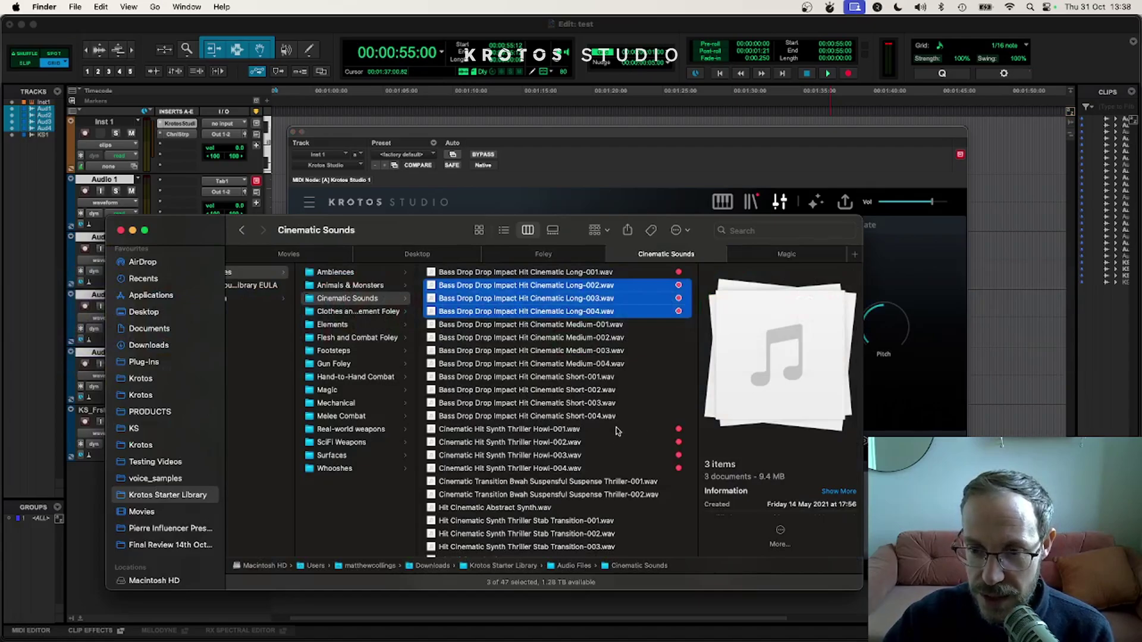
pyautogui.click(616, 429)
pyautogui.keyDown('shift'); pyautogui.click(571, 468); pyautogui.keyUp('shift')
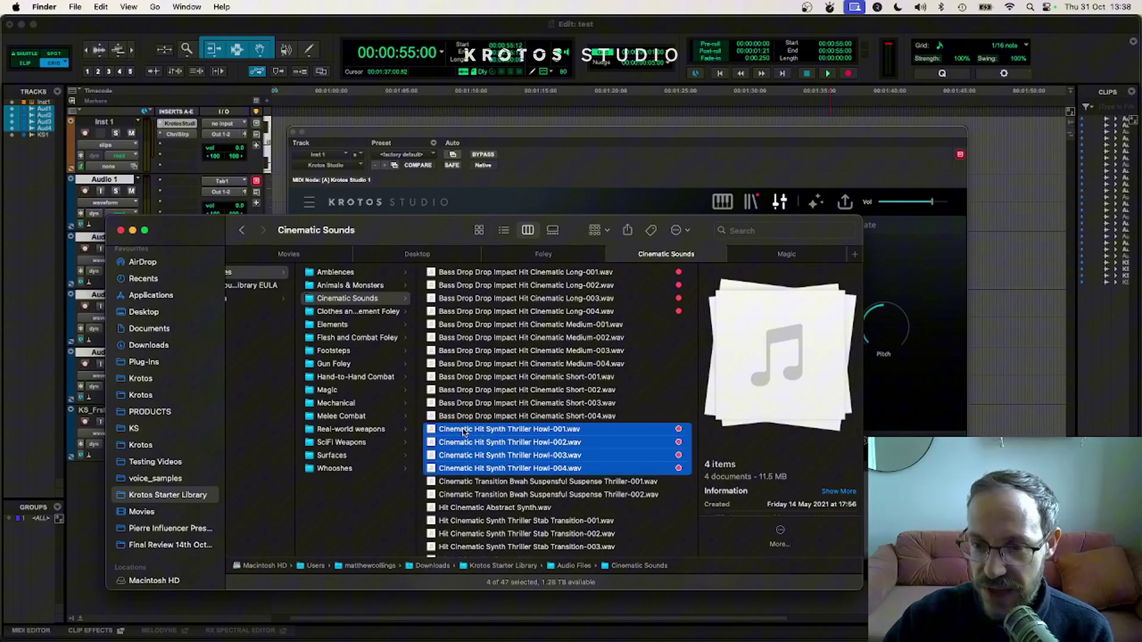
pyautogui.moveTo(464, 432); pyautogui.dragTo(429, 317)
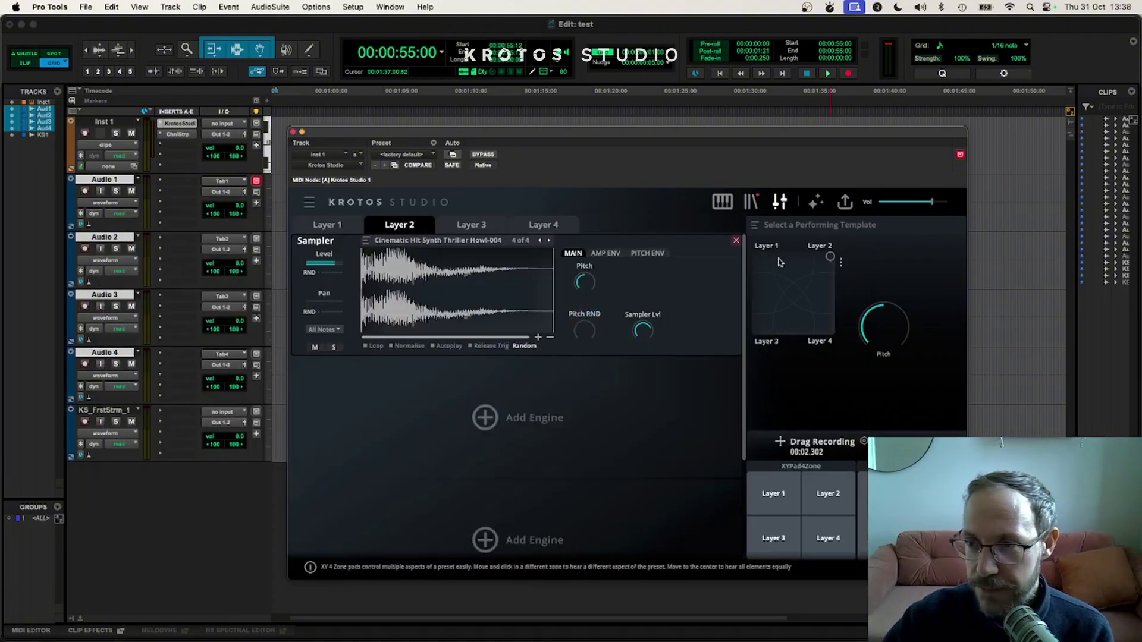
# Step: Raise Layer 2's amp-envelope attack to about 0.30 and record XY pad test performances
pyautogui.moveTo(830, 256); pyautogui.dragTo(820, 260)
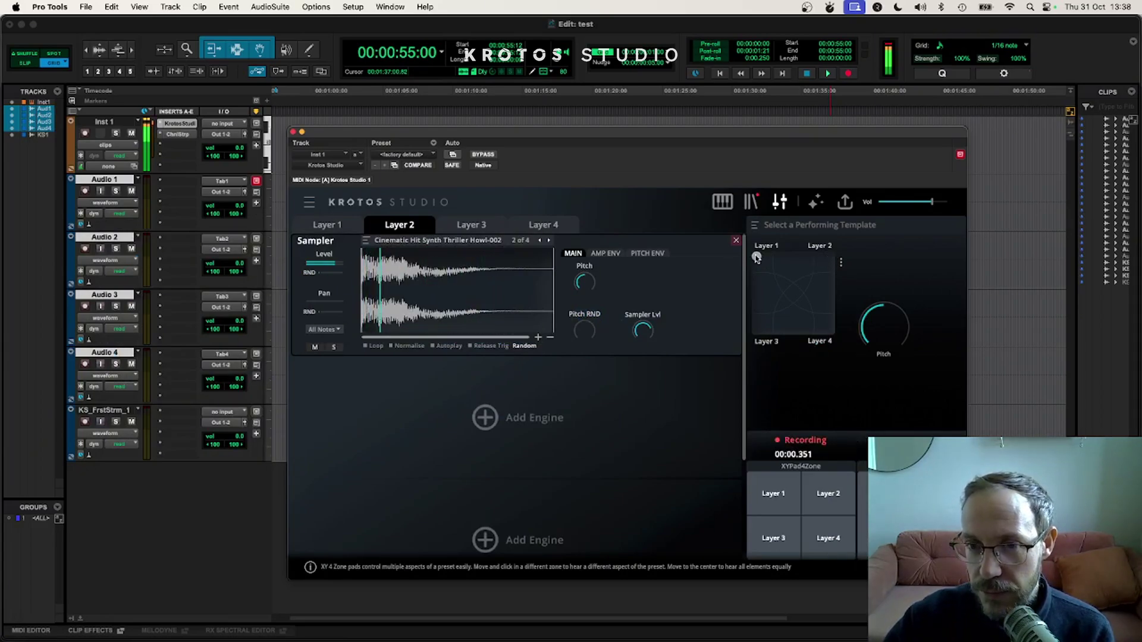
pyautogui.click(830, 257)
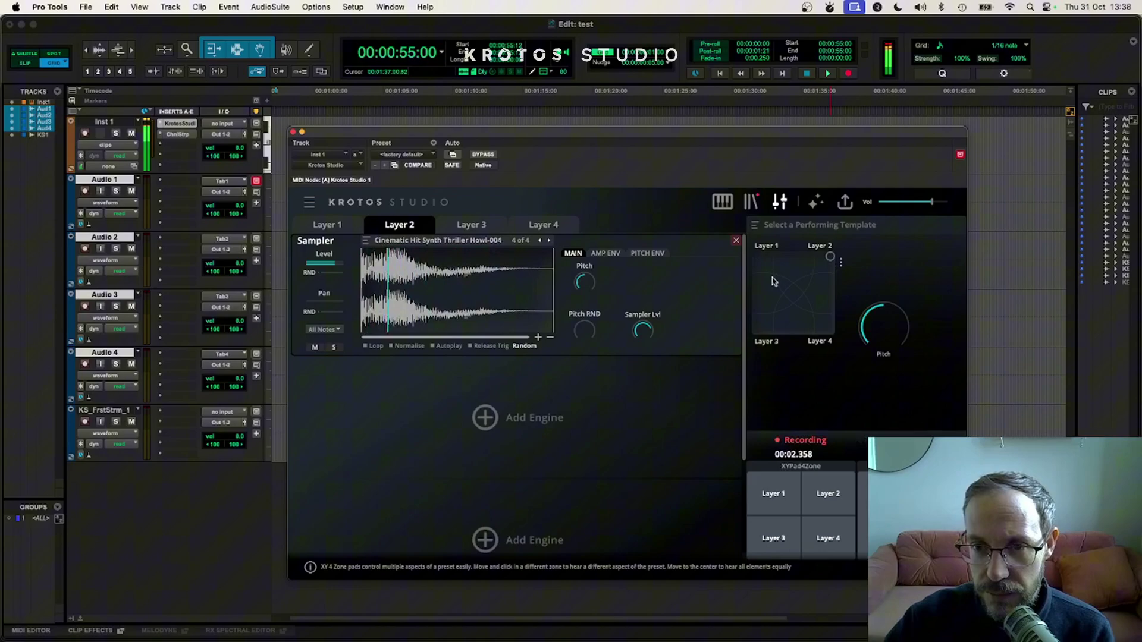
pyautogui.click(605, 254)
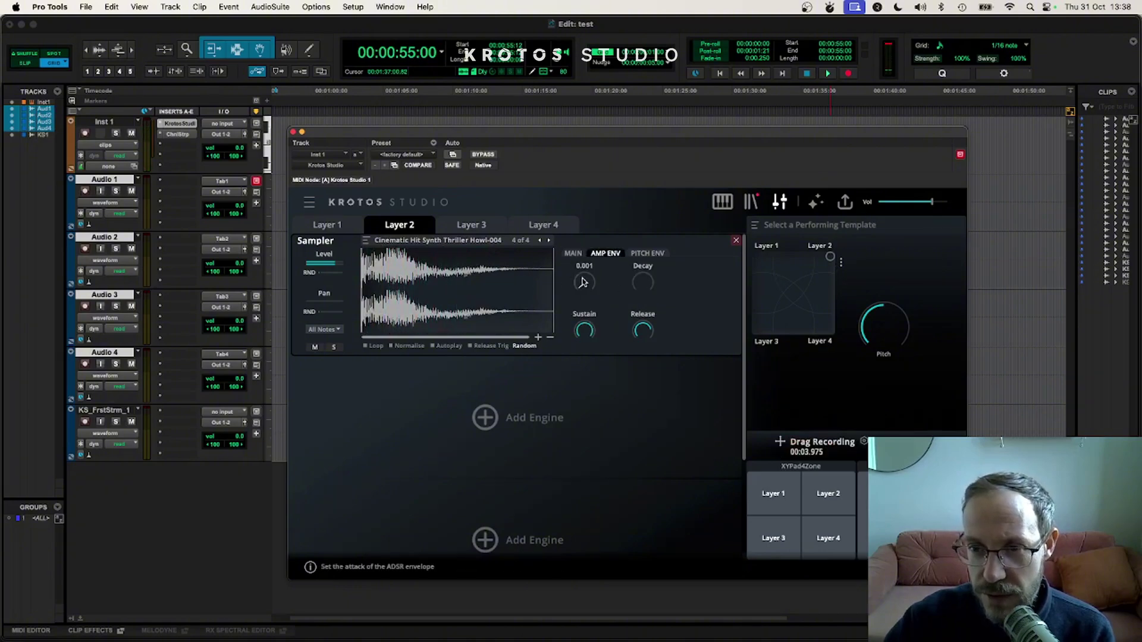
pyautogui.moveTo(590, 248); pyautogui.dragTo(603, 208)
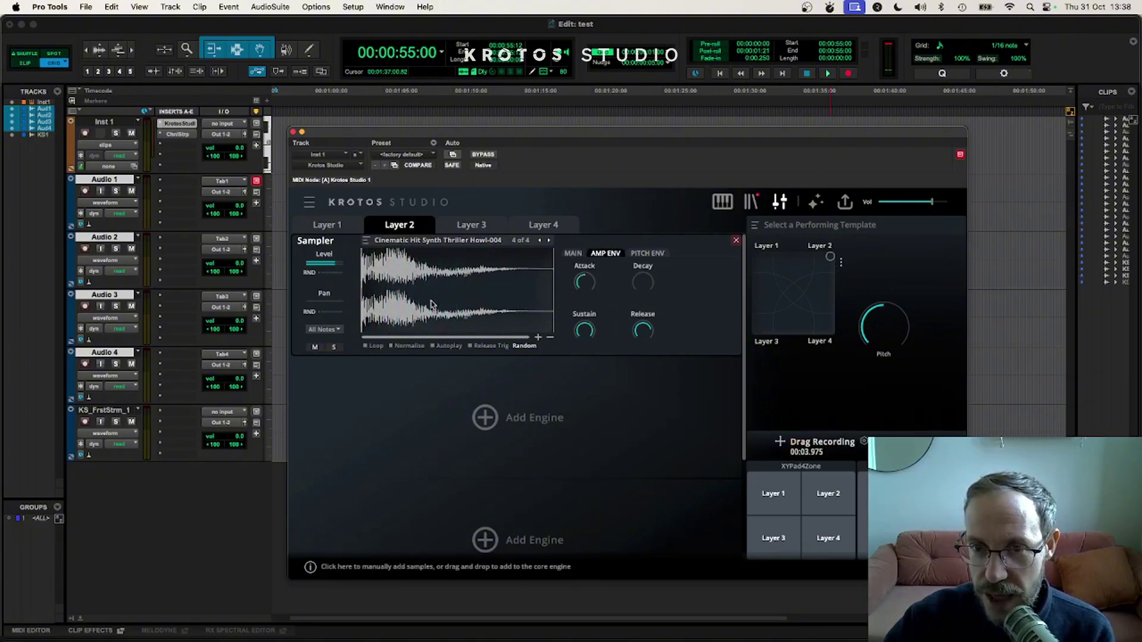
pyautogui.click(340, 227)
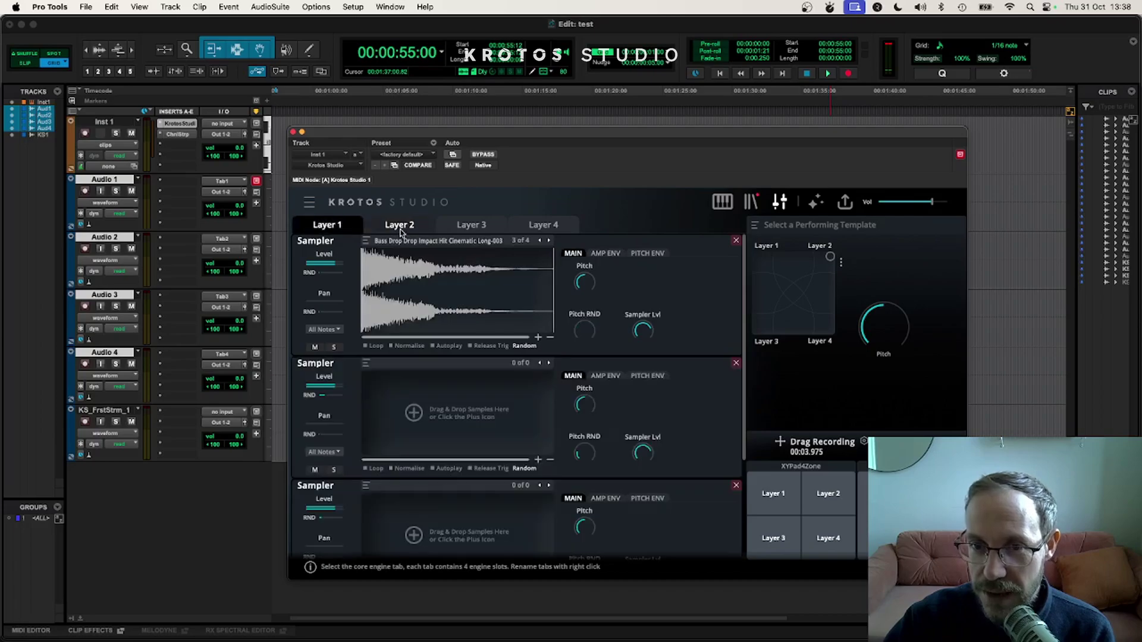
pyautogui.click(794, 257)
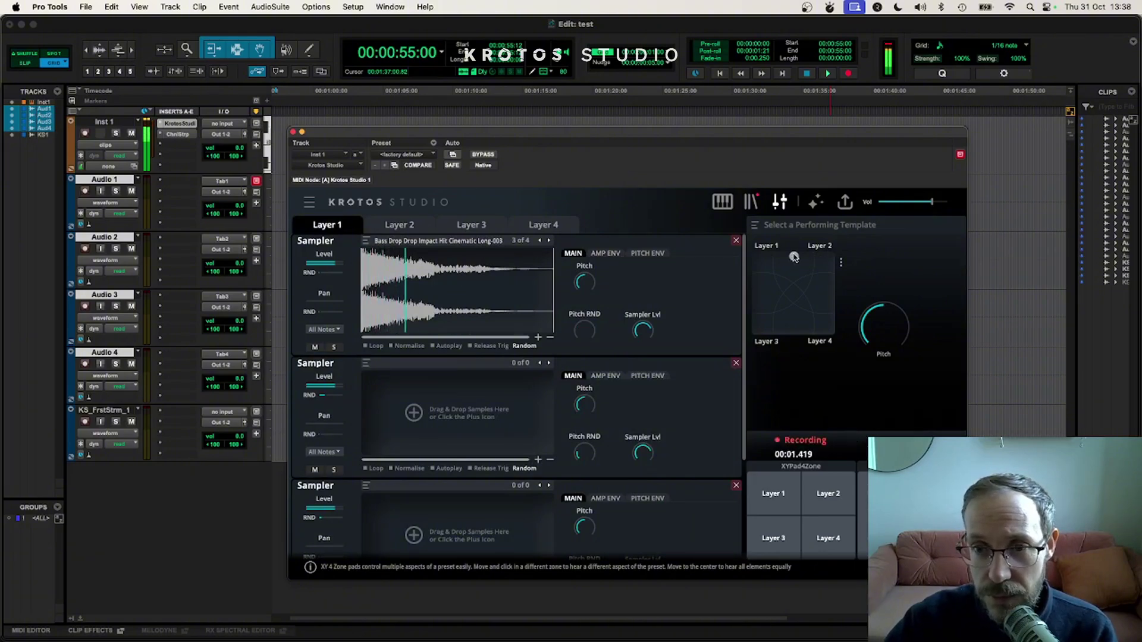
pyautogui.click(400, 225)
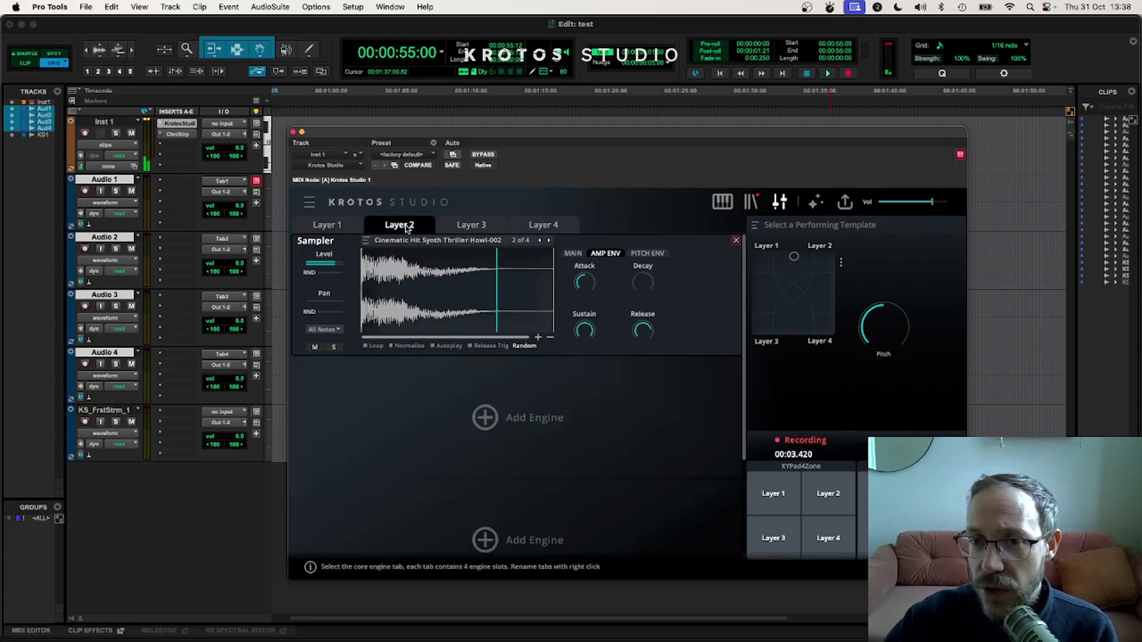
pyautogui.click(791, 295)
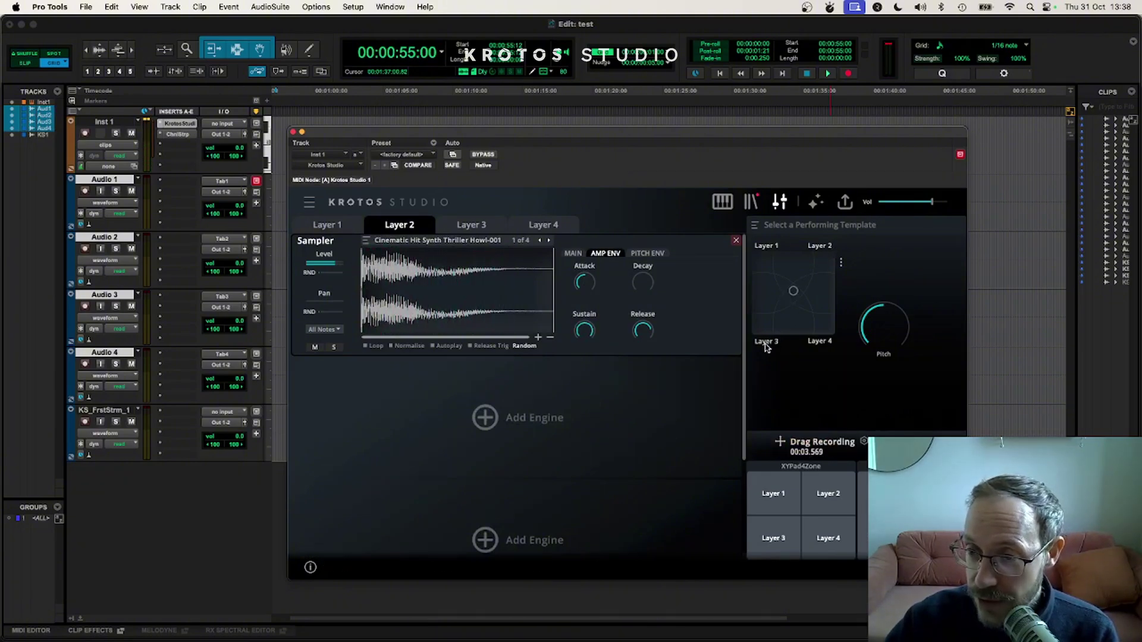
# Step: Load Spell General Generic Restoration Chimes Twinkle-001 from the Magic folder into Layer 3's first sampler
pyautogui.click(467, 227)
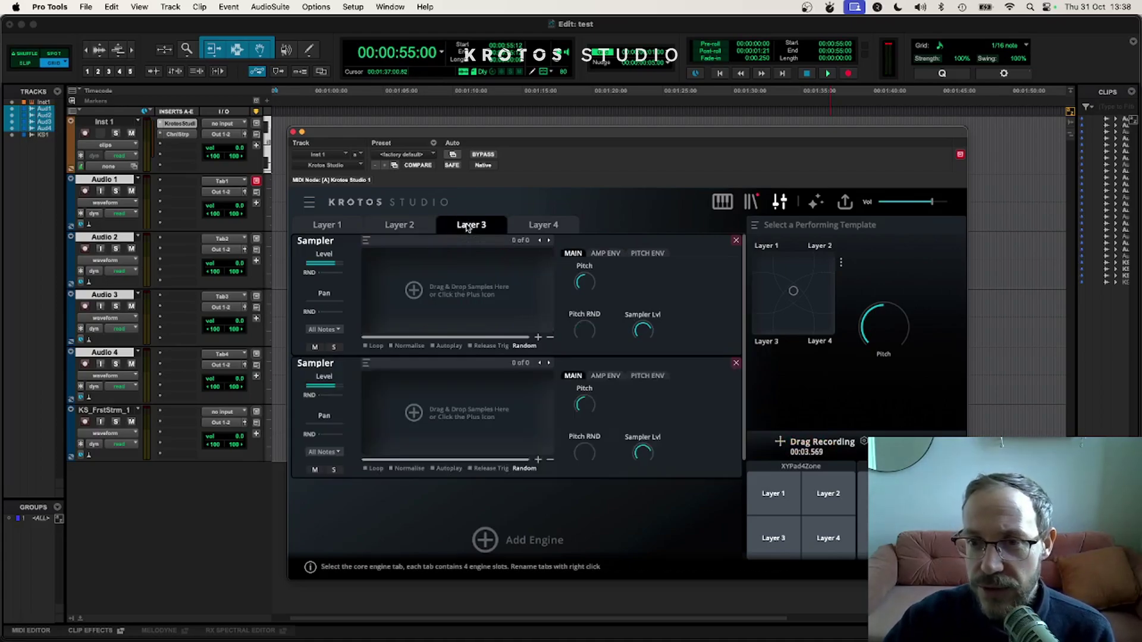
pyautogui.press('super+Tab')
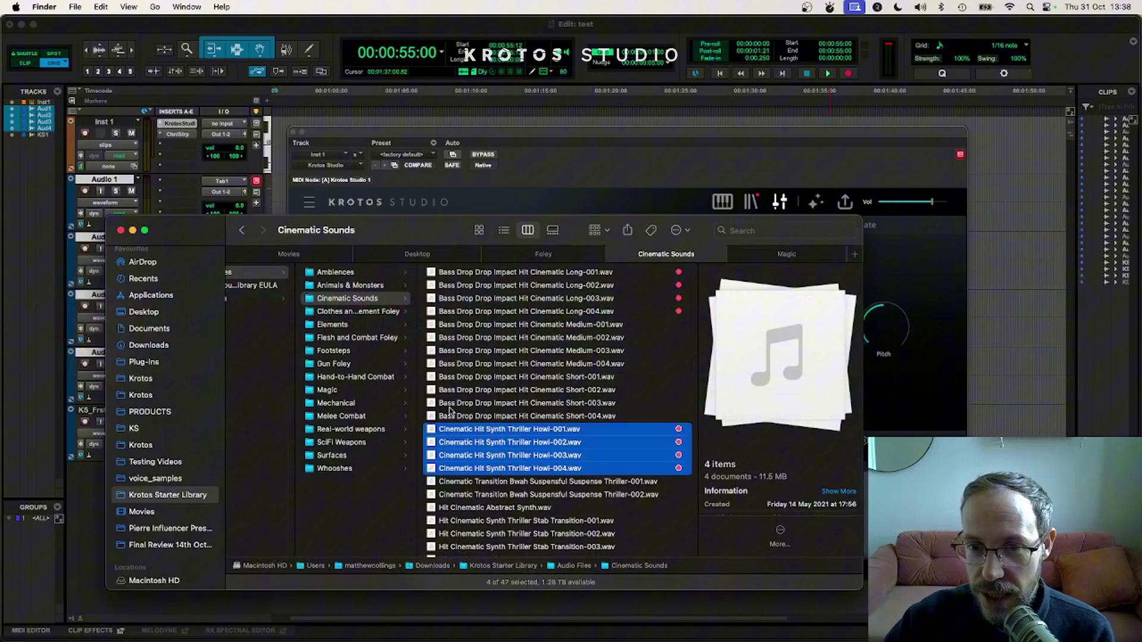
pyautogui.click(347, 390)
pyautogui.scroll(-5, 524, 394)
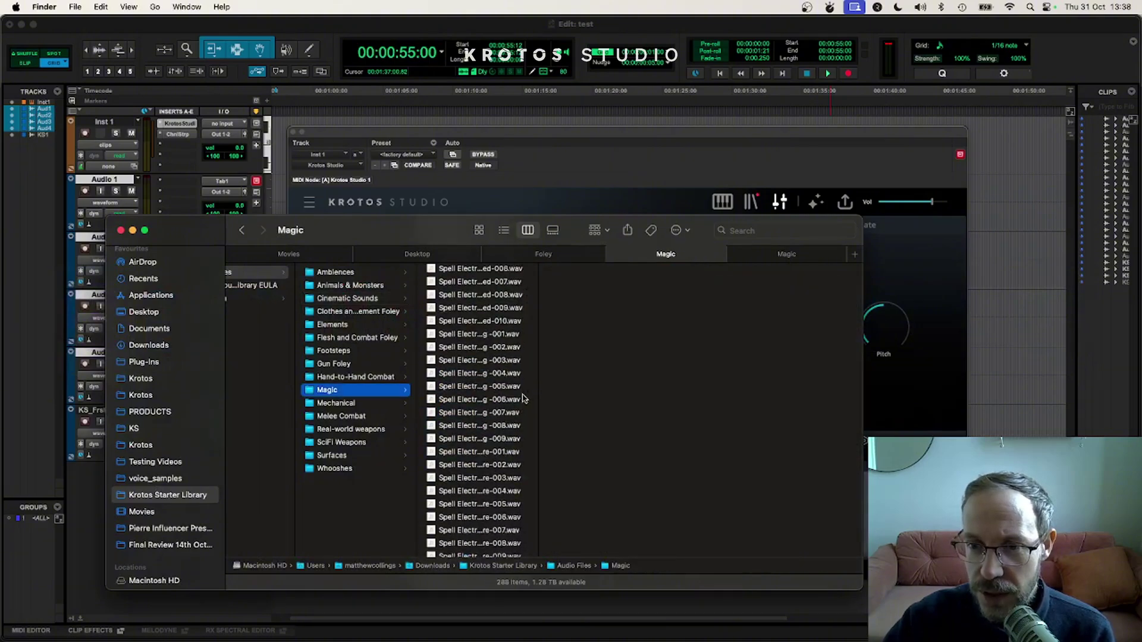
pyautogui.doubleClick(537, 393)
pyautogui.scroll(-10, 522, 420)
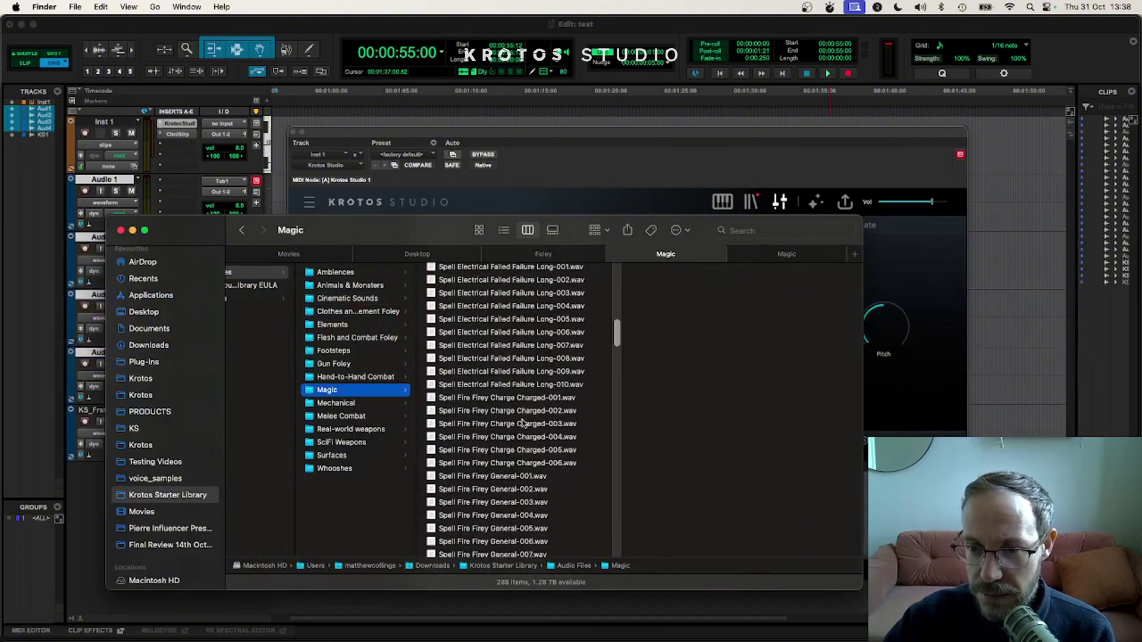
pyautogui.scroll(-4, 522, 422)
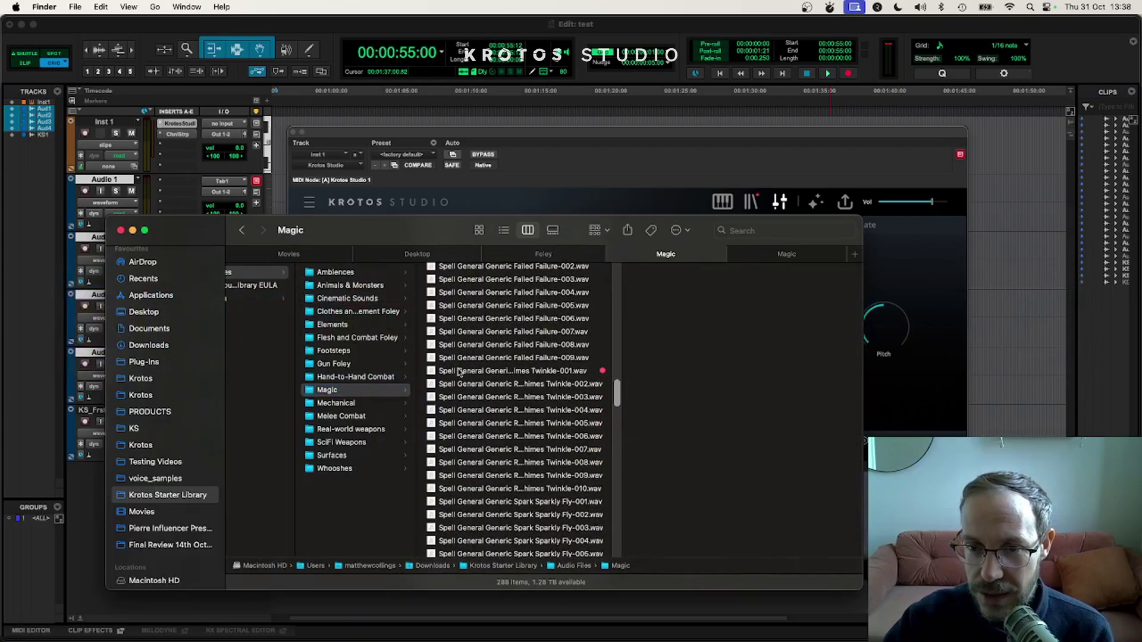
pyautogui.click(459, 371)
pyautogui.moveTo(459, 373); pyautogui.dragTo(446, 293)
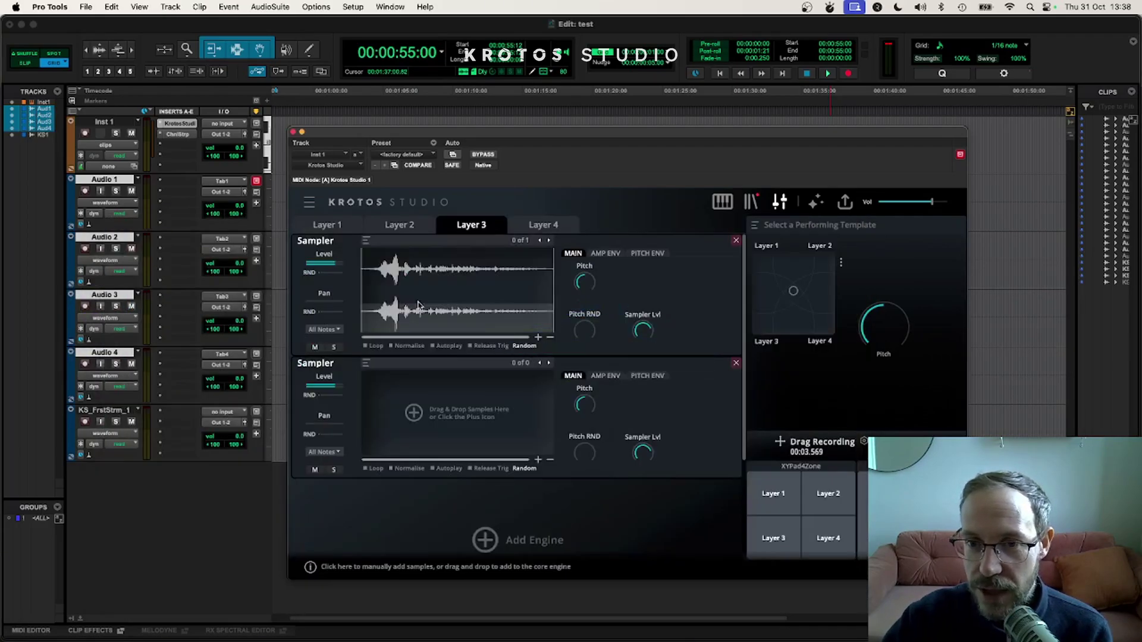
# Step: Play the Layer 3 corner and record a 4.635-second XY pad sweep toward it
pyautogui.click(755, 332)
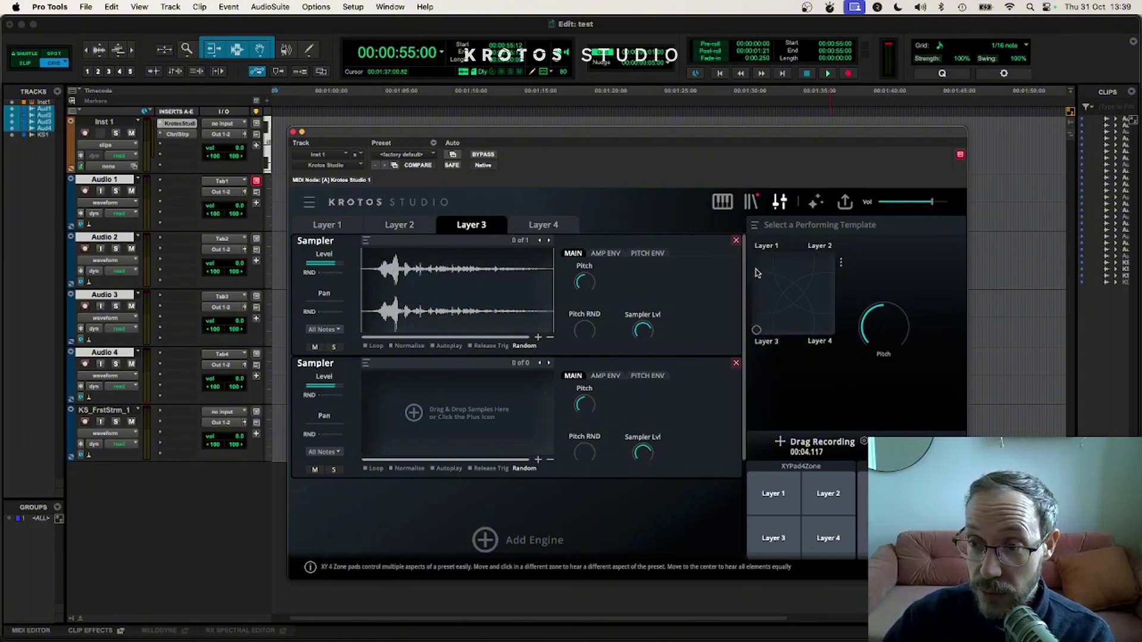
pyautogui.moveTo(754, 268); pyautogui.dragTo(756, 310)
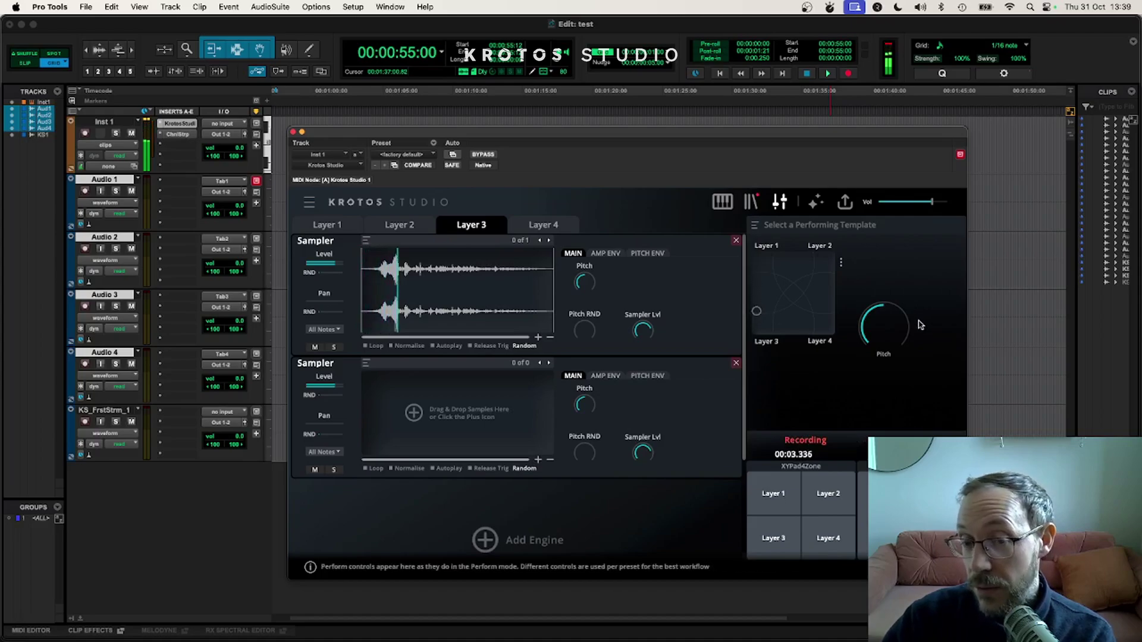
pyautogui.moveTo(873, 324)
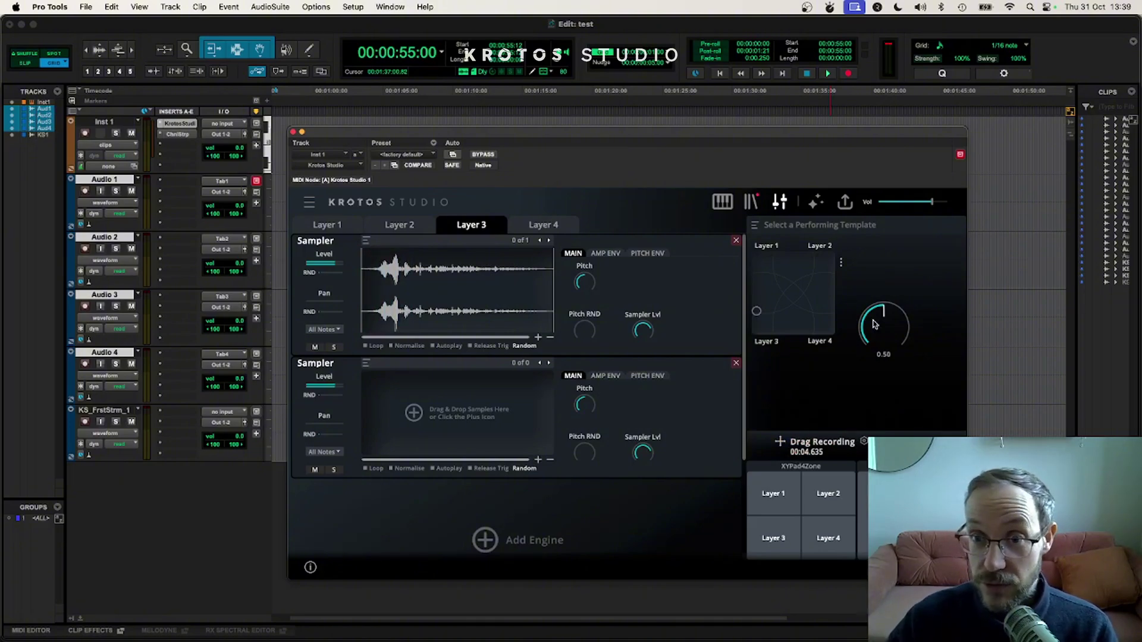
# Step: Load the MACHInd_Tire Changer Rotate sample from the Mechanical folder into Layer 4's first sampler
pyautogui.click(328, 225)
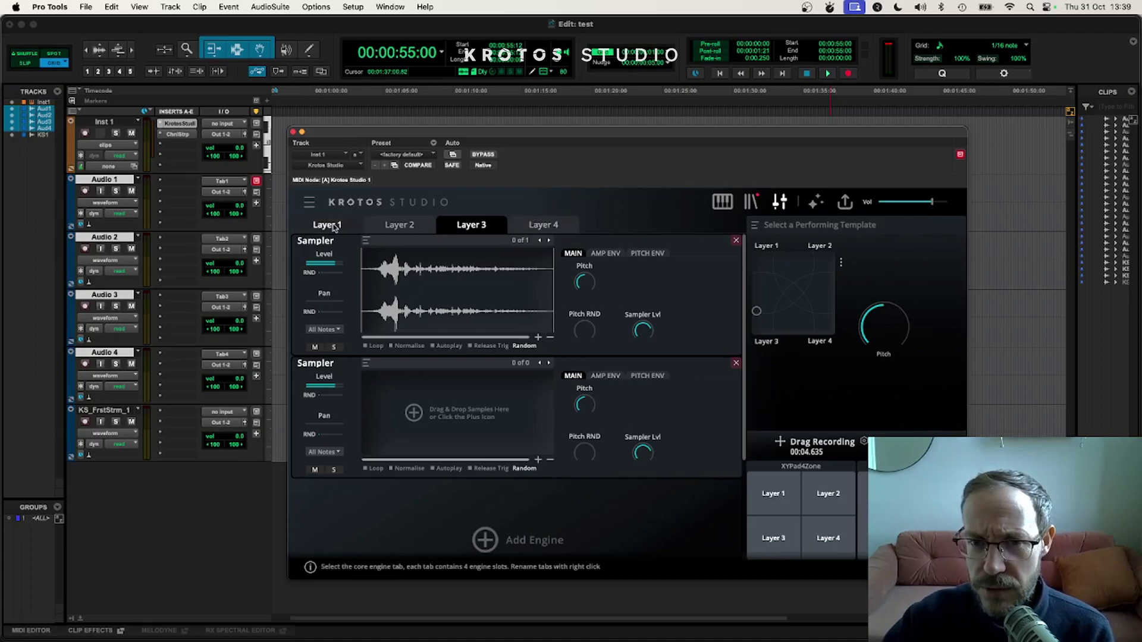
pyautogui.click(410, 226)
pyautogui.click(470, 225)
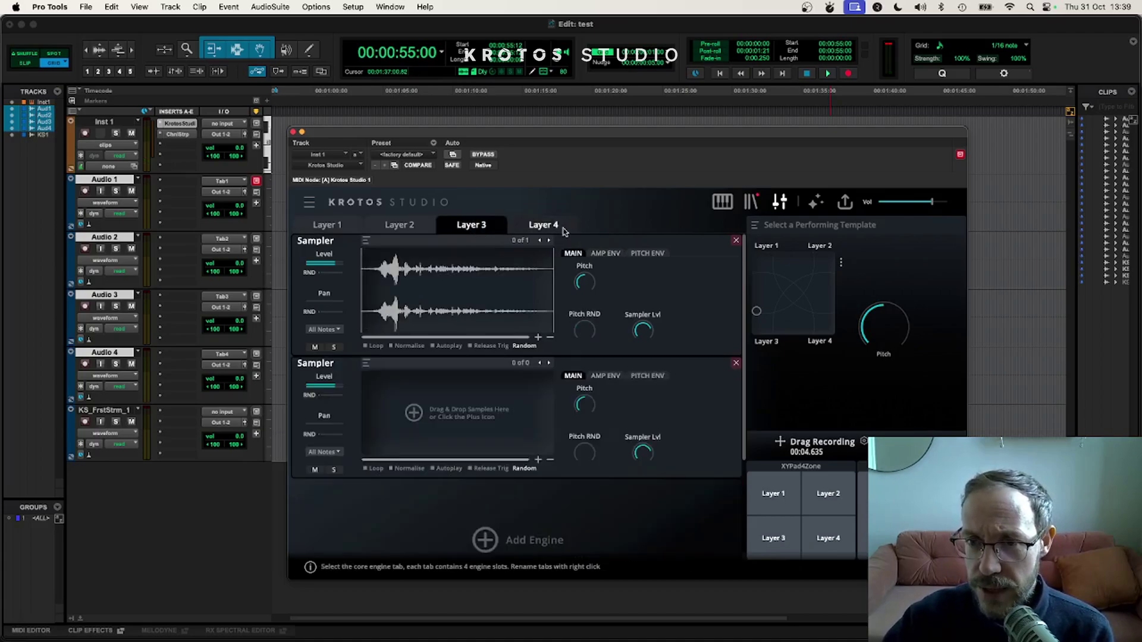
pyautogui.click(563, 229)
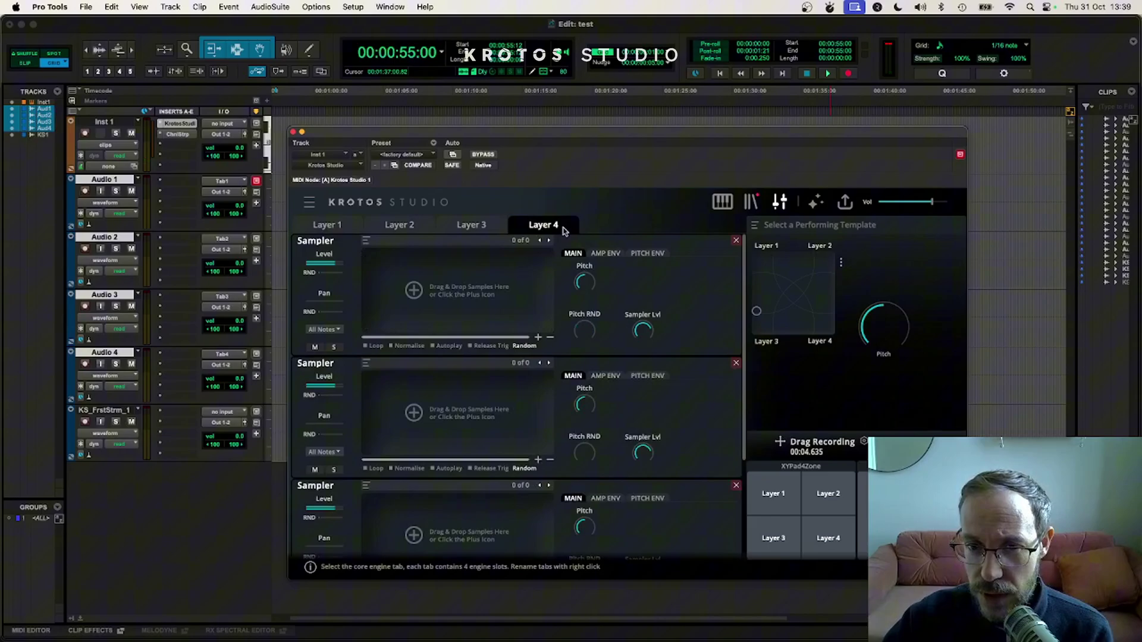
pyautogui.press('super+Tab')
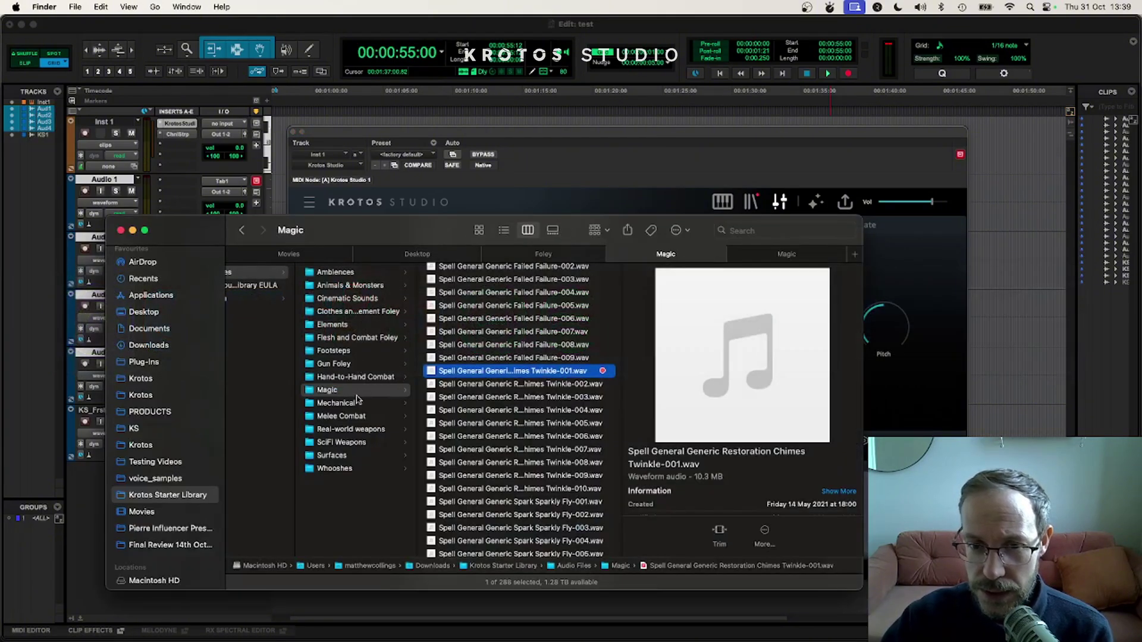
pyautogui.click(376, 403)
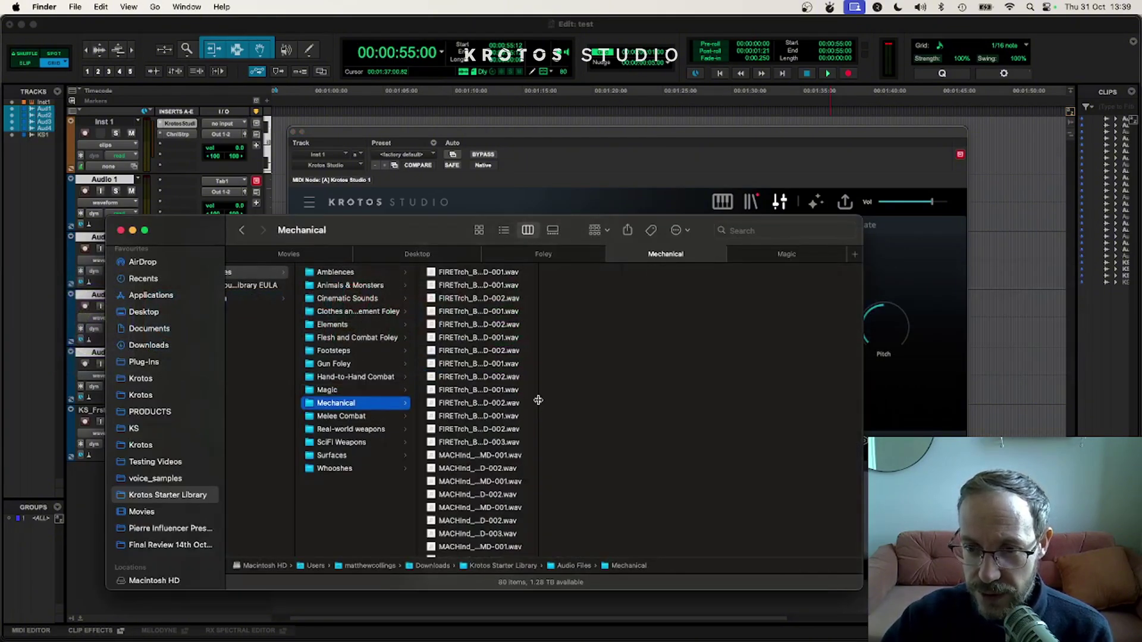
pyautogui.doubleClick(538, 400)
pyautogui.scroll(-8, 507, 409)
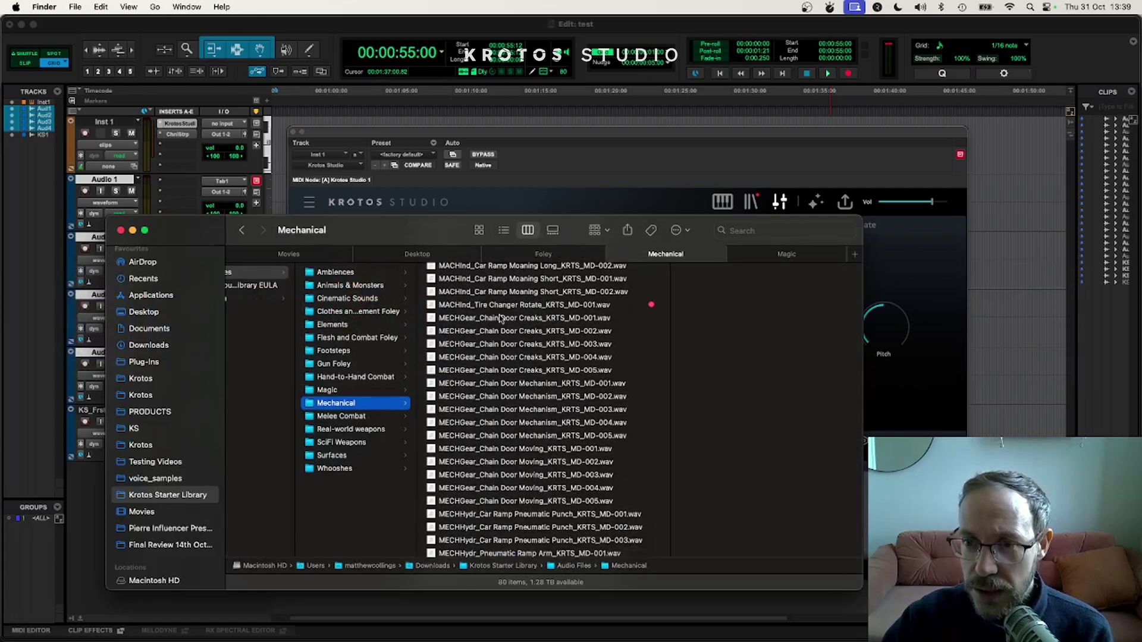
pyautogui.click(497, 305)
pyautogui.moveTo(466, 307); pyautogui.dragTo(450, 289)
# Step: Trim the tire-changer sample's end shorter, lower its pitch to -3.02, and record test performances
pyautogui.moveTo(553, 285); pyautogui.dragTo(406, 287)
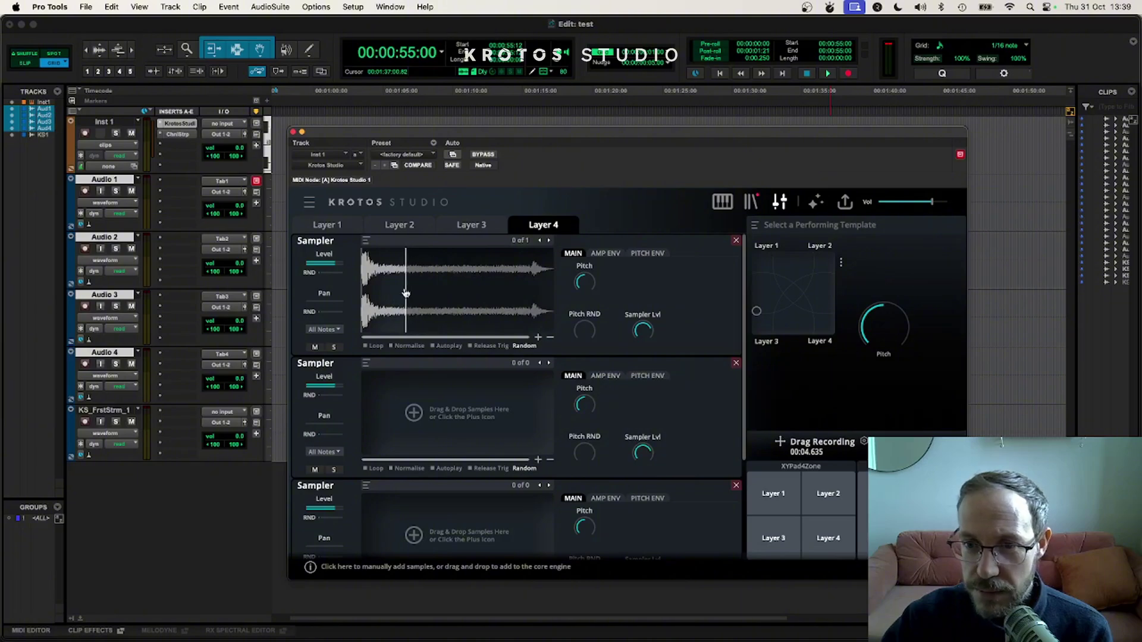
pyautogui.click(831, 336)
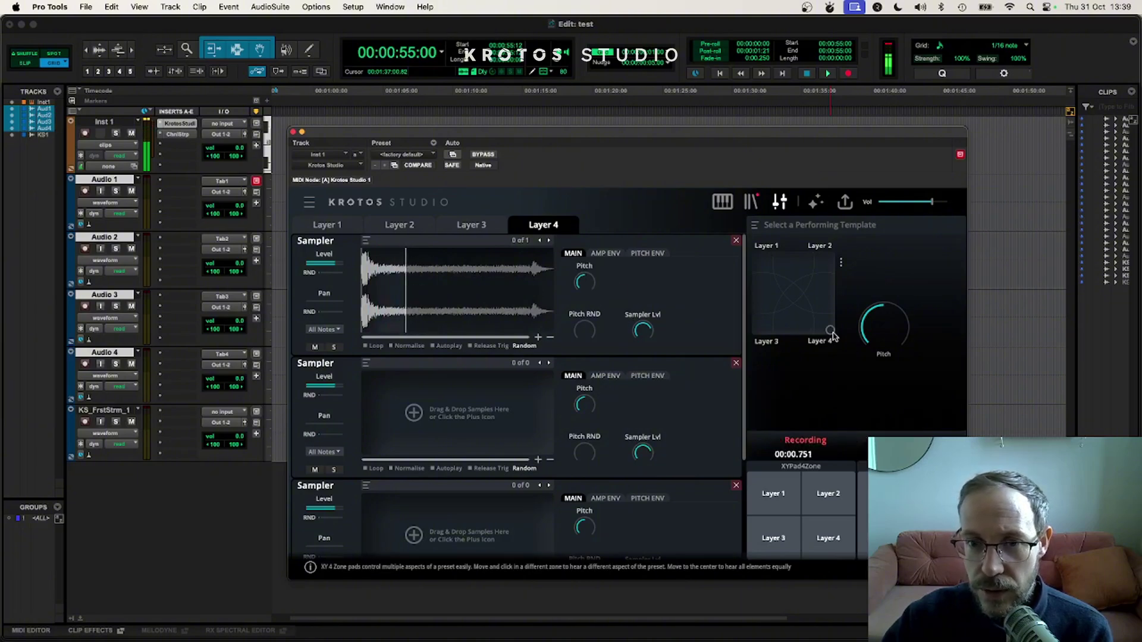
pyautogui.click(607, 254)
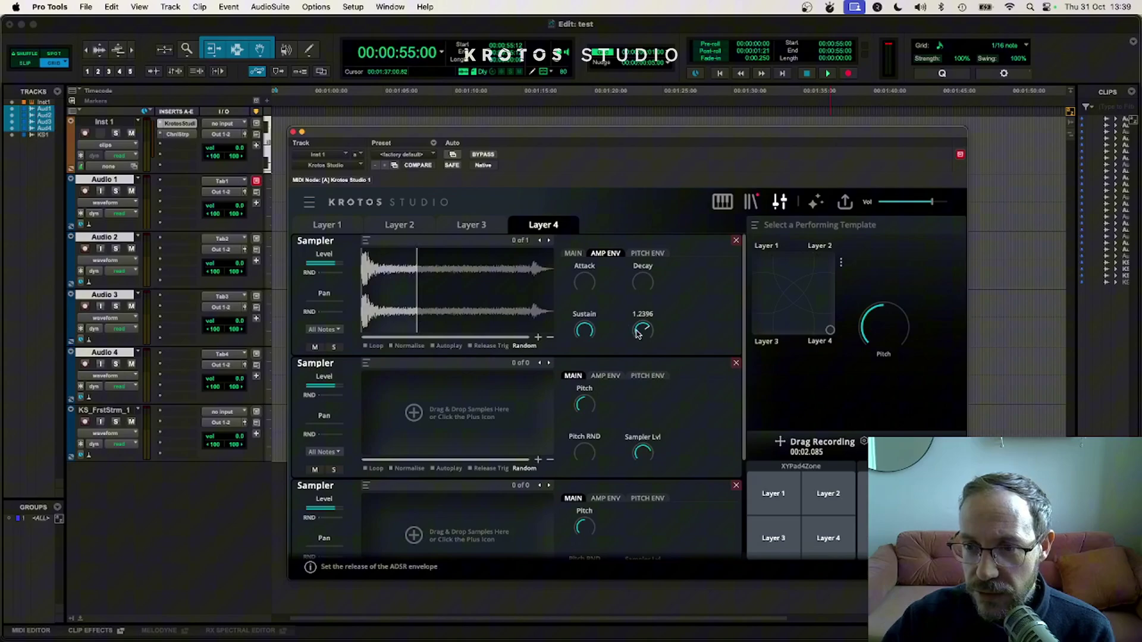
pyautogui.click(573, 253)
pyautogui.moveTo(583, 284); pyautogui.dragTo(575, 304)
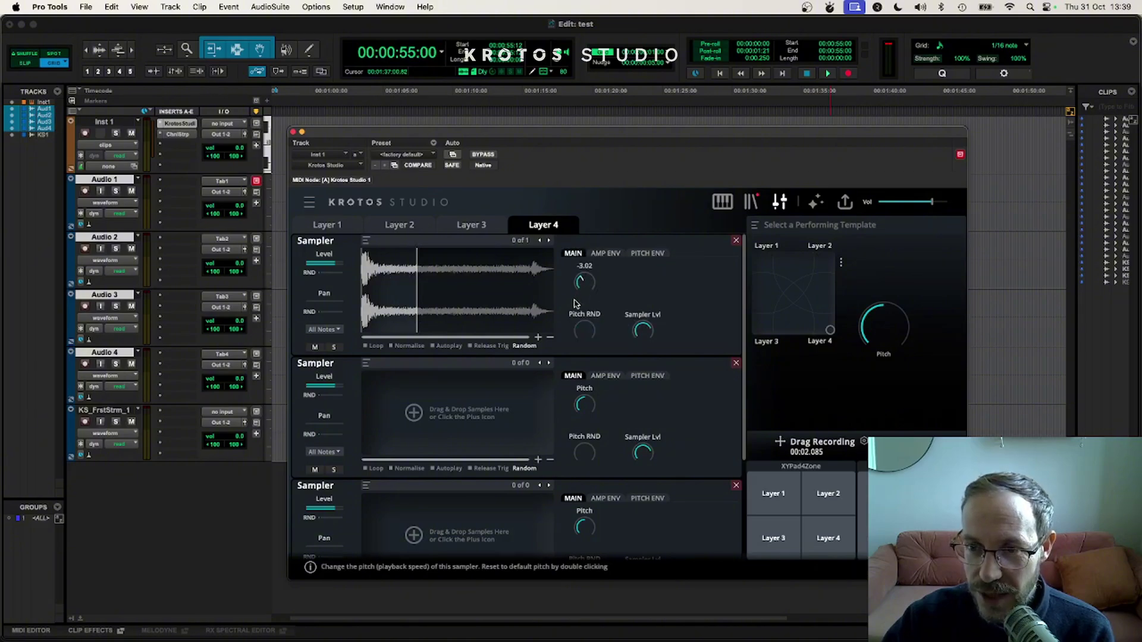
pyautogui.click(830, 332)
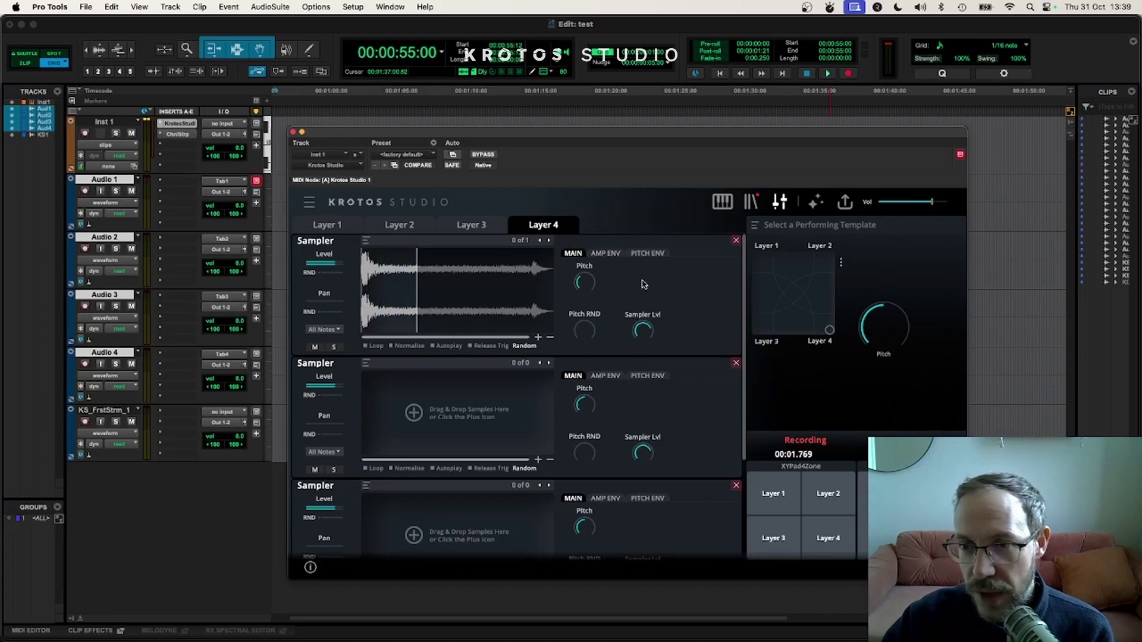
pyautogui.click(617, 256)
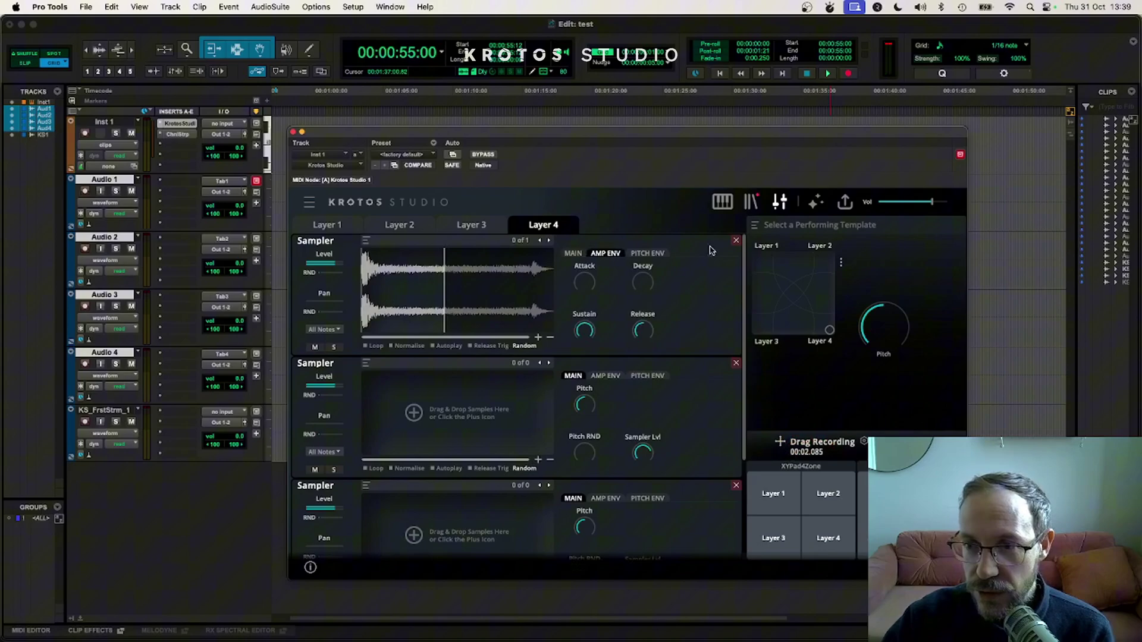
pyautogui.click(792, 290)
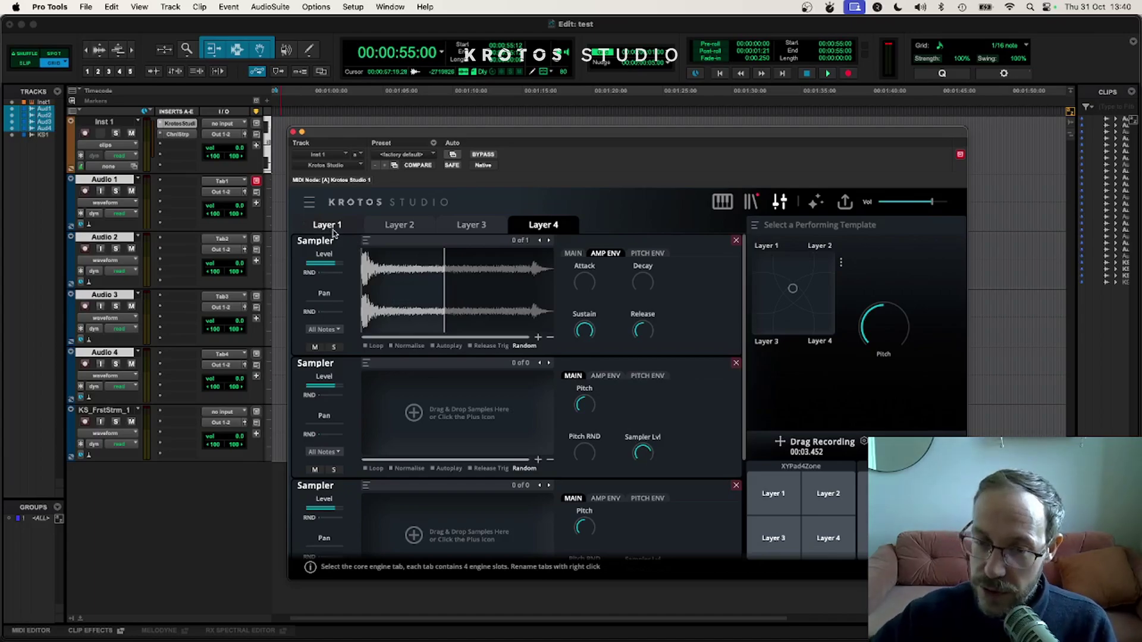
# Step: Name the first layer Bass drop on its tab and on the pad label
pyautogui.scroll(-2, 348, 234)
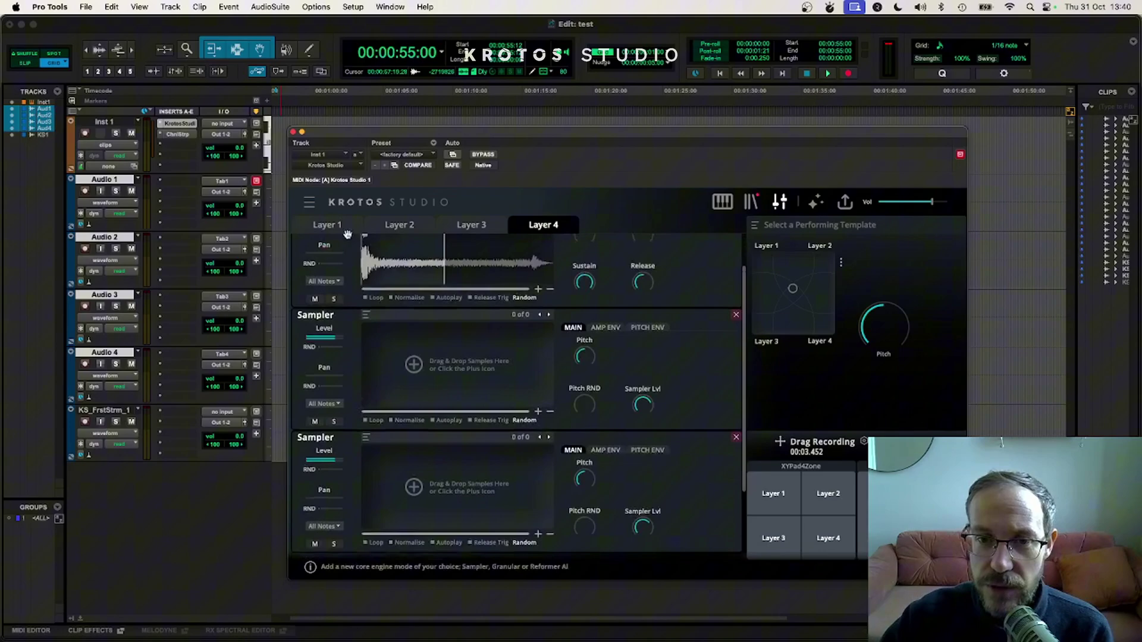
pyautogui.click(345, 224)
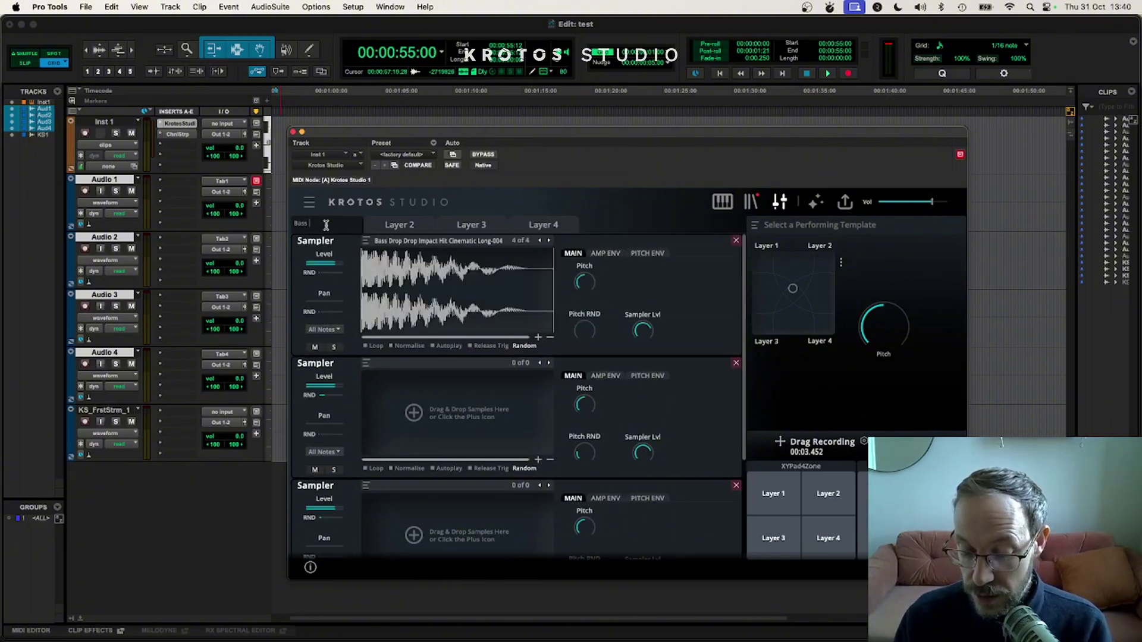
pyautogui.press('Return')
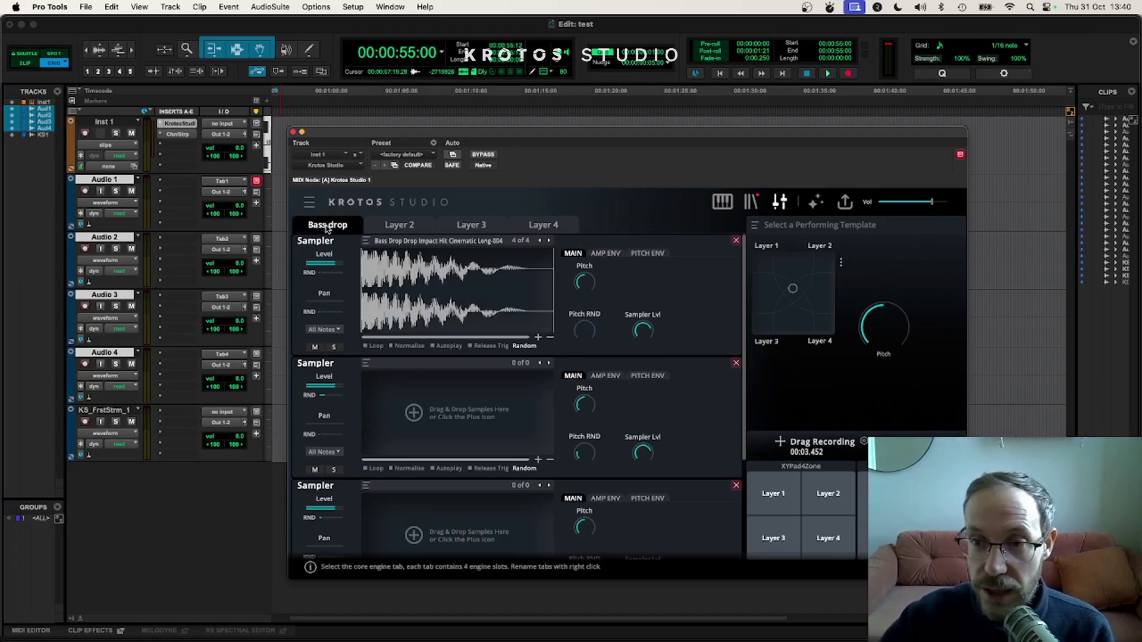
pyautogui.doubleClick(766, 246)
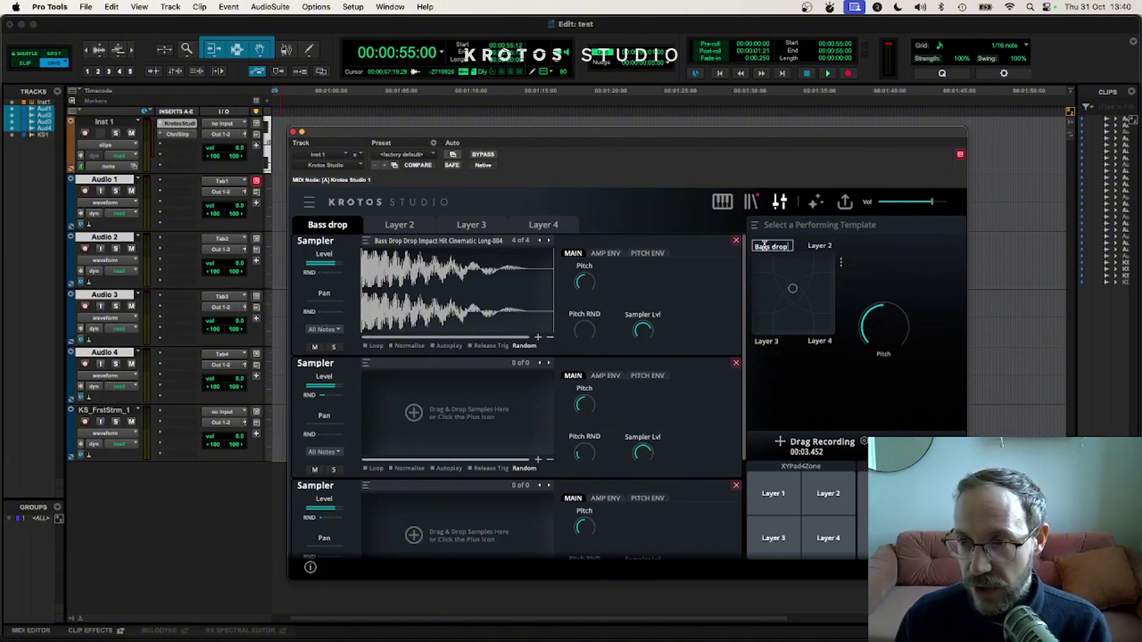
pyautogui.press('Return')
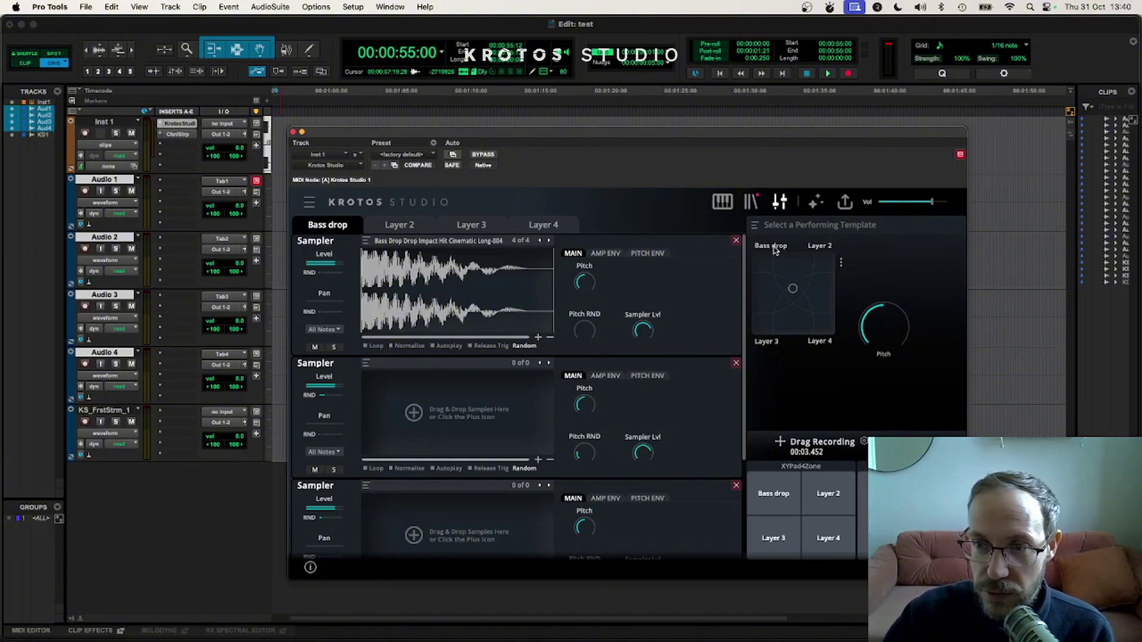
# Step: Rename the second layer tab to Howl
pyautogui.click(416, 226)
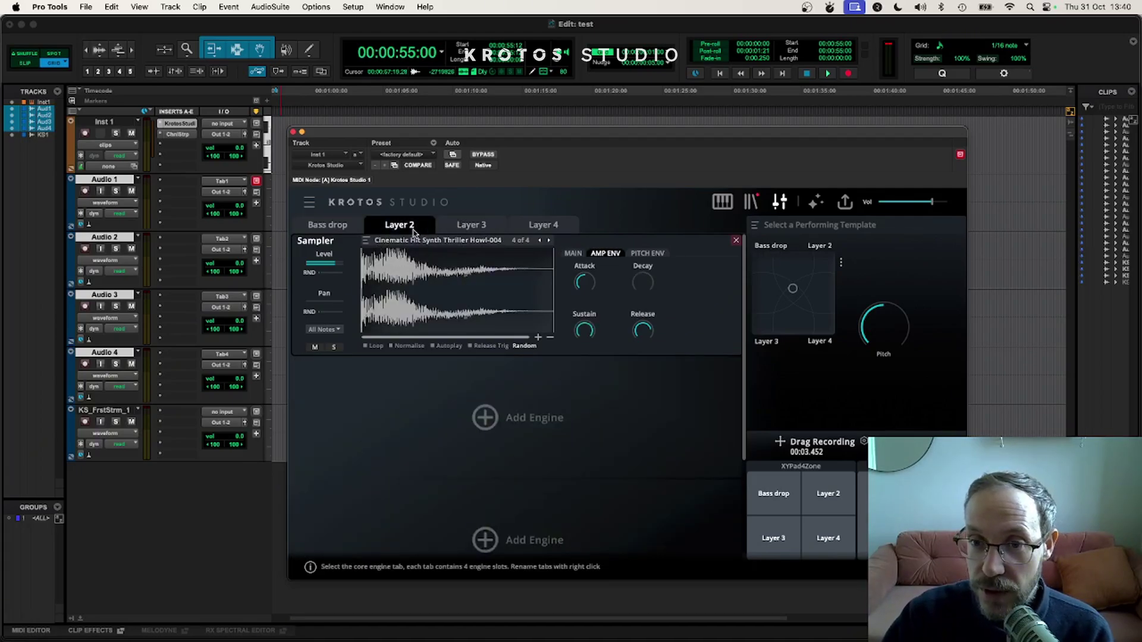
pyautogui.rightClick(397, 226)
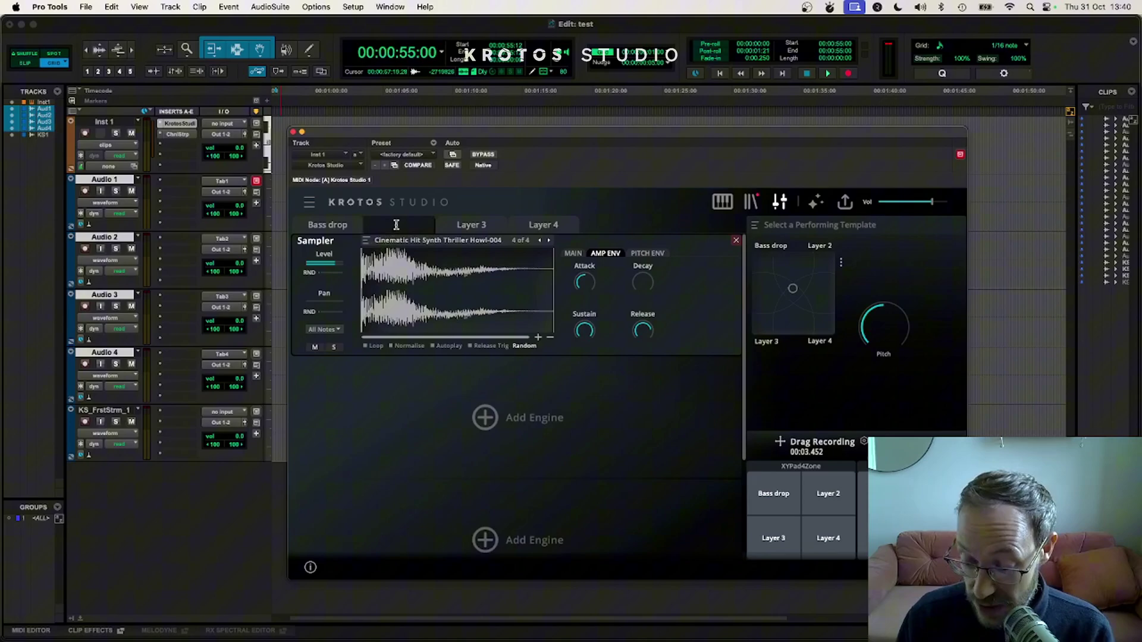
pyautogui.write('Howl')
pyautogui.press('Return')
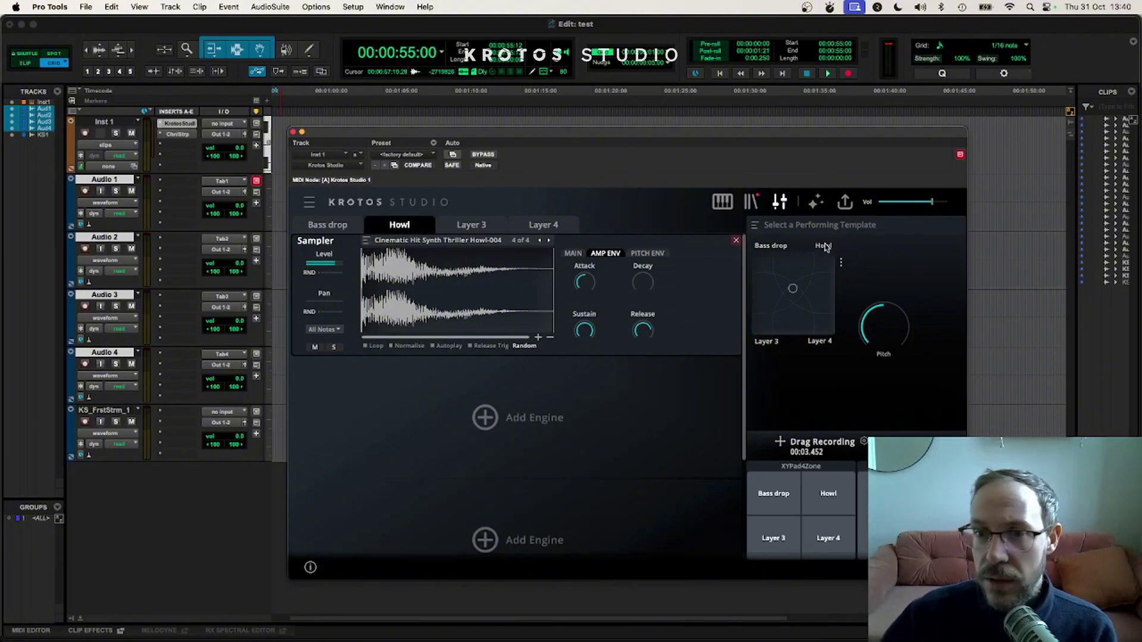
# Step: Name the third layer Twinkle on its tab and pad label, fixing the 'Twig' typo
pyautogui.click(476, 224)
pyautogui.rightClick(476, 224)
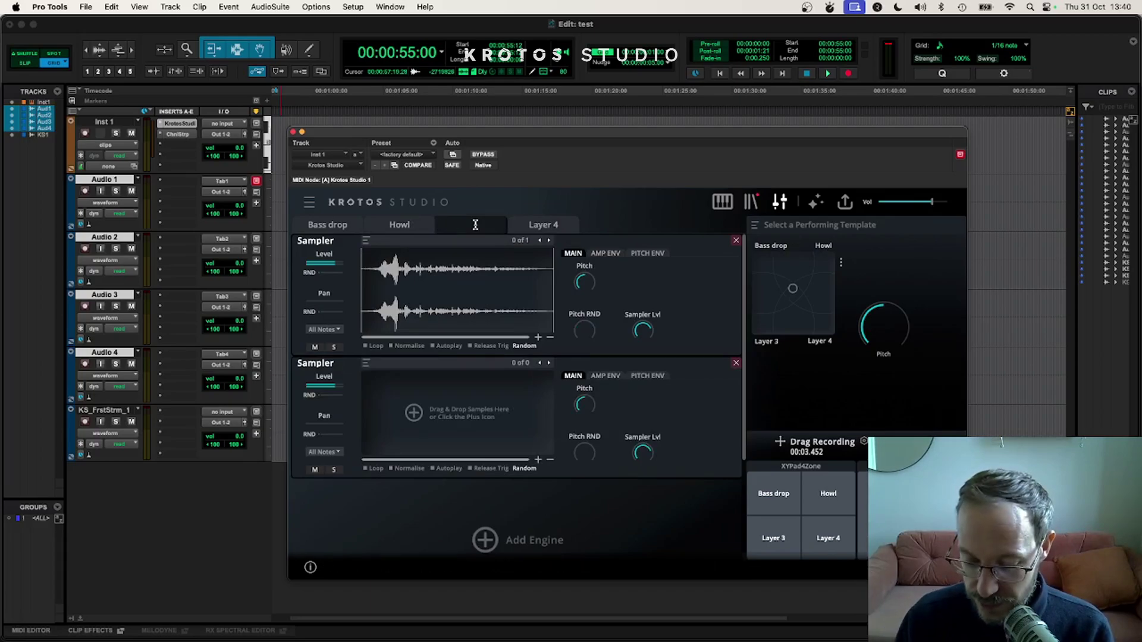
pyautogui.write('Twig')
pyautogui.press('Return')
pyautogui.rightClick(475, 225)
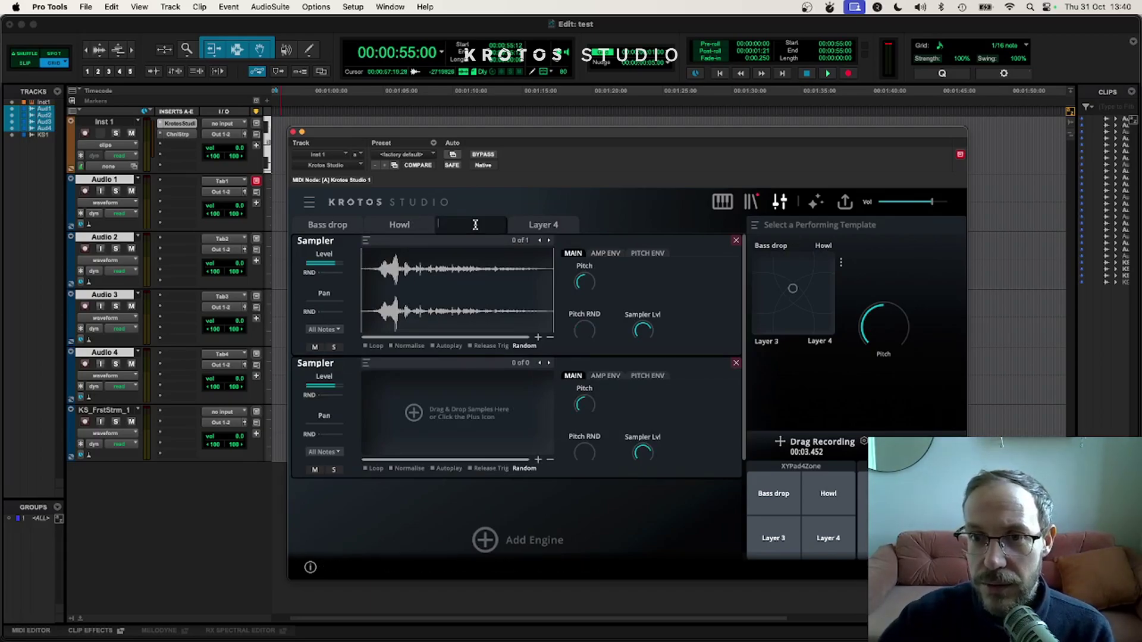
pyautogui.write('Twinkle')
pyautogui.press('Return')
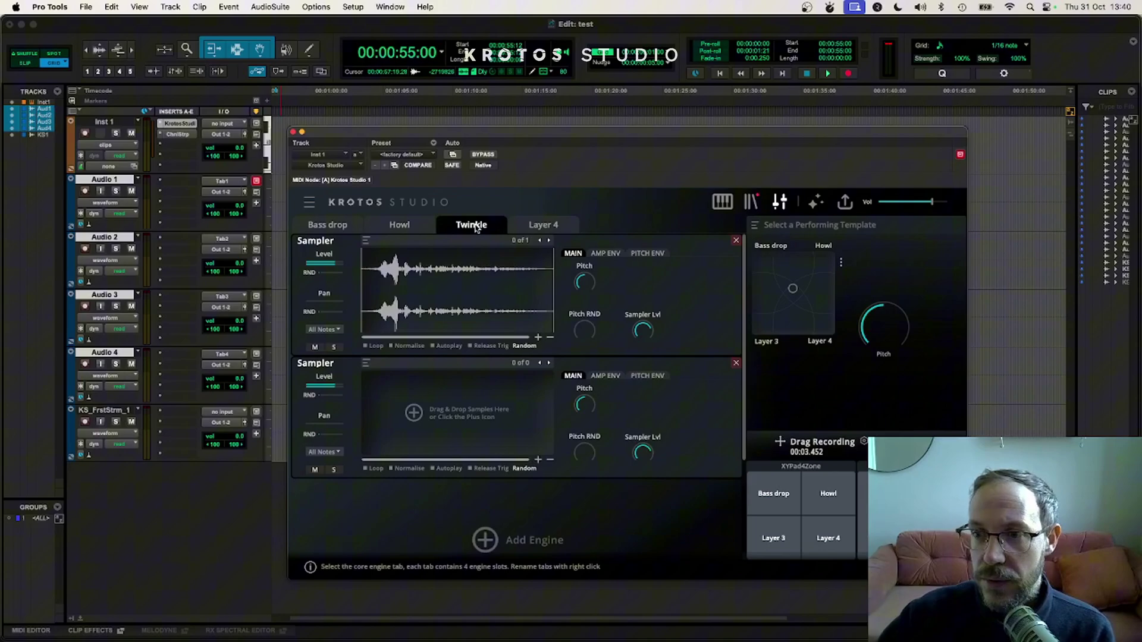
pyautogui.write('Twinkle')
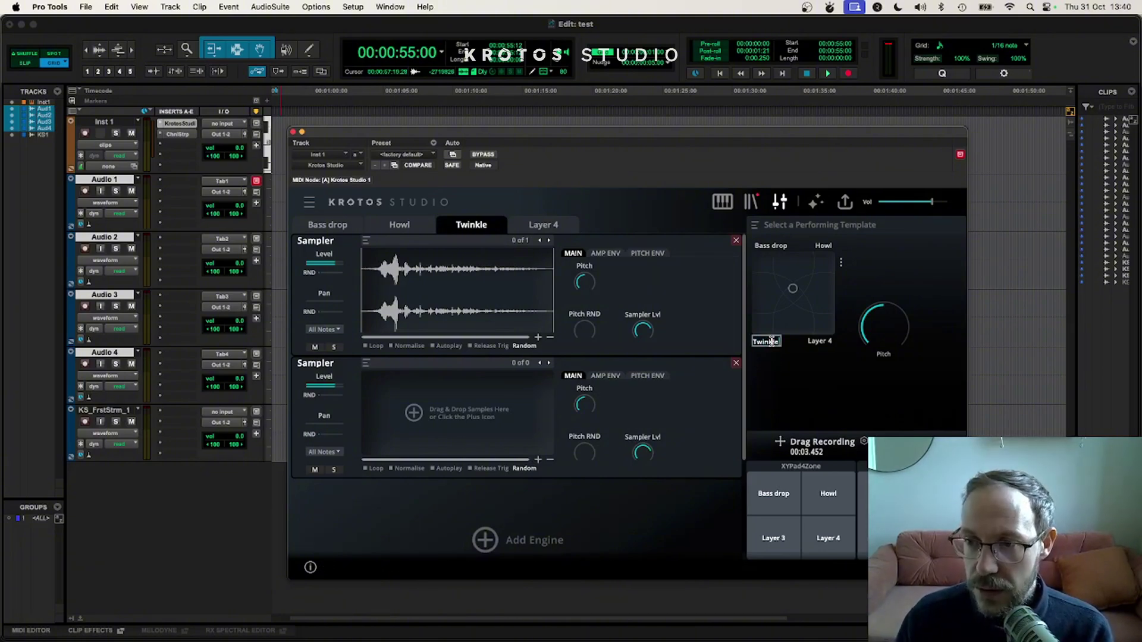
pyautogui.press('Return')
# Step: Name the fourth layer Metal on both its tab and the pad label
pyautogui.click(561, 224)
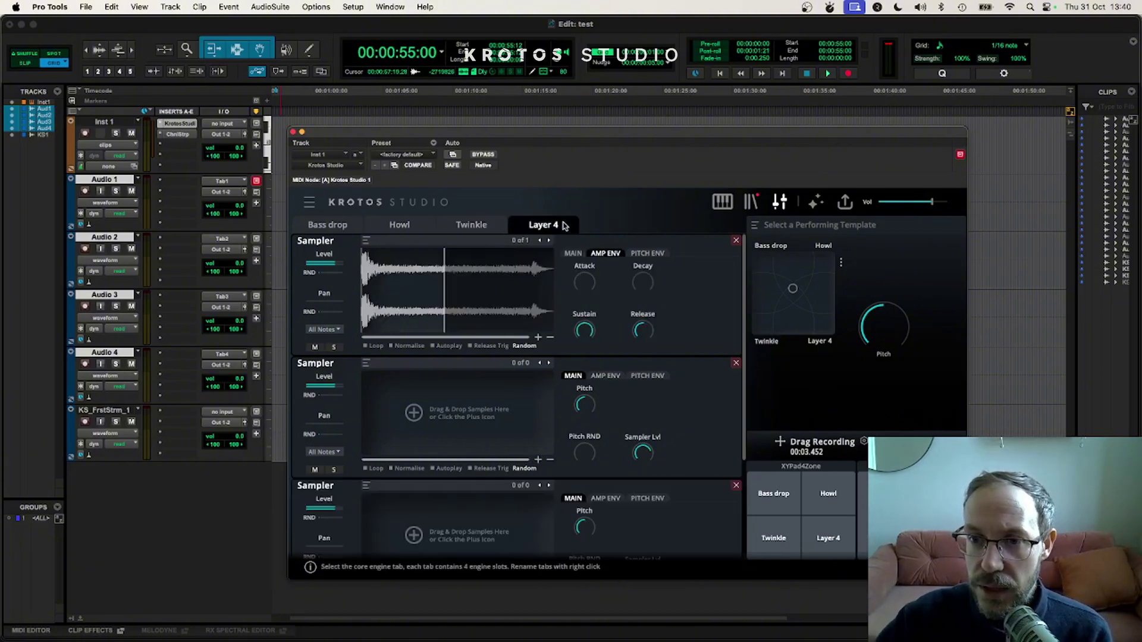
pyautogui.doubleClick(562, 222)
pyautogui.press('Return')
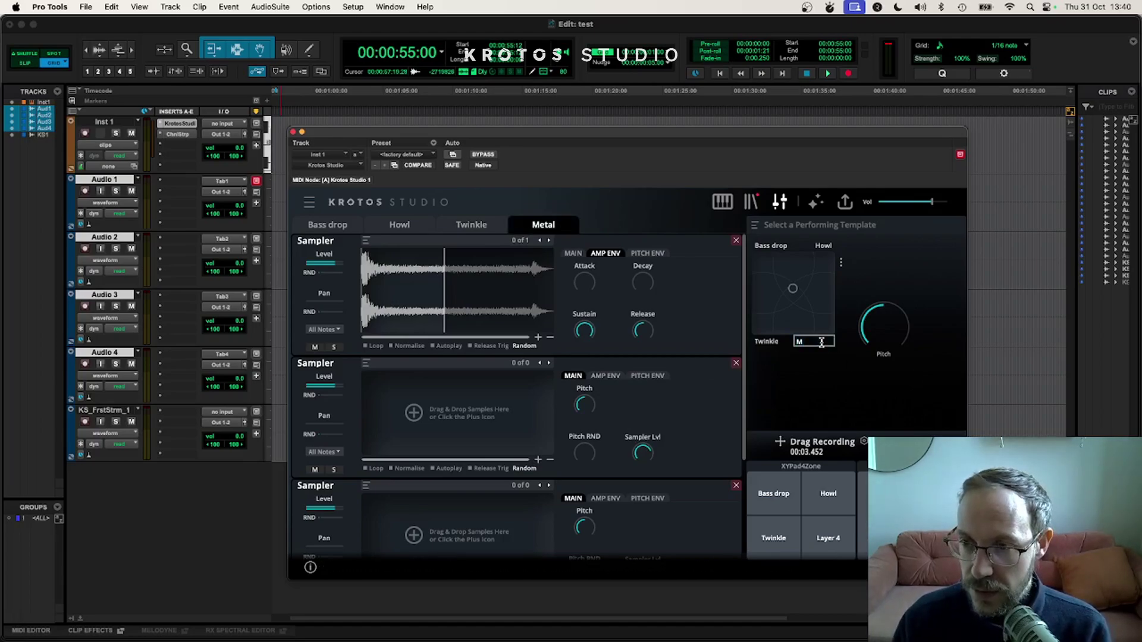
pyautogui.click(821, 342)
pyautogui.write('Metal')
pyautogui.press('Return')
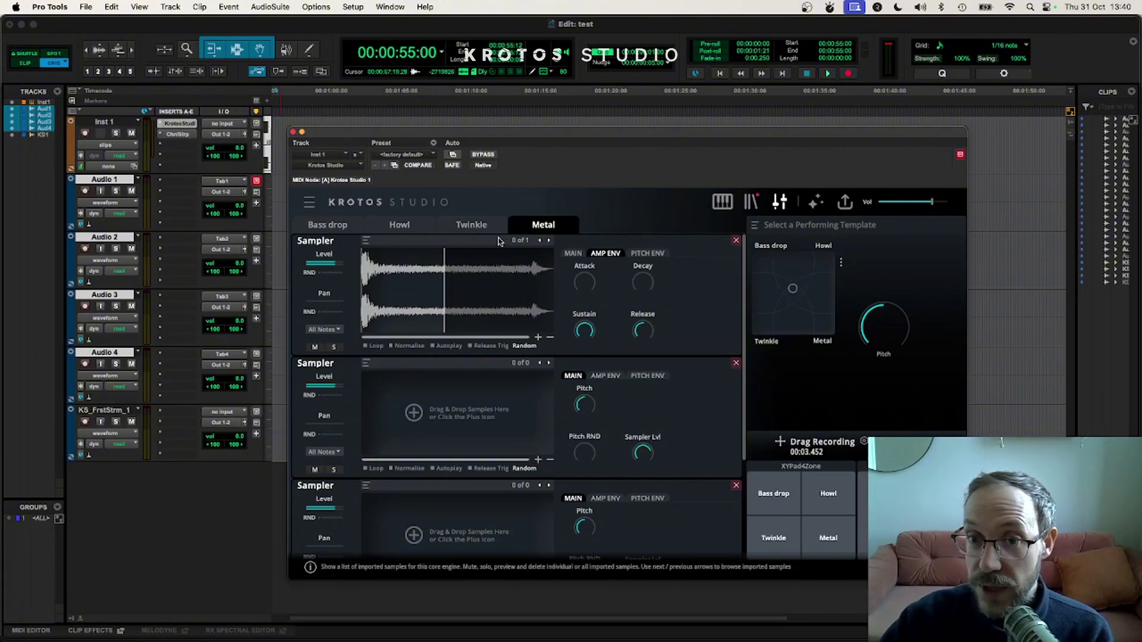
# Step: Add slight pitch randomisation to the Bass drop and Howl samples, then show Metal's sampler
pyautogui.click(374, 229)
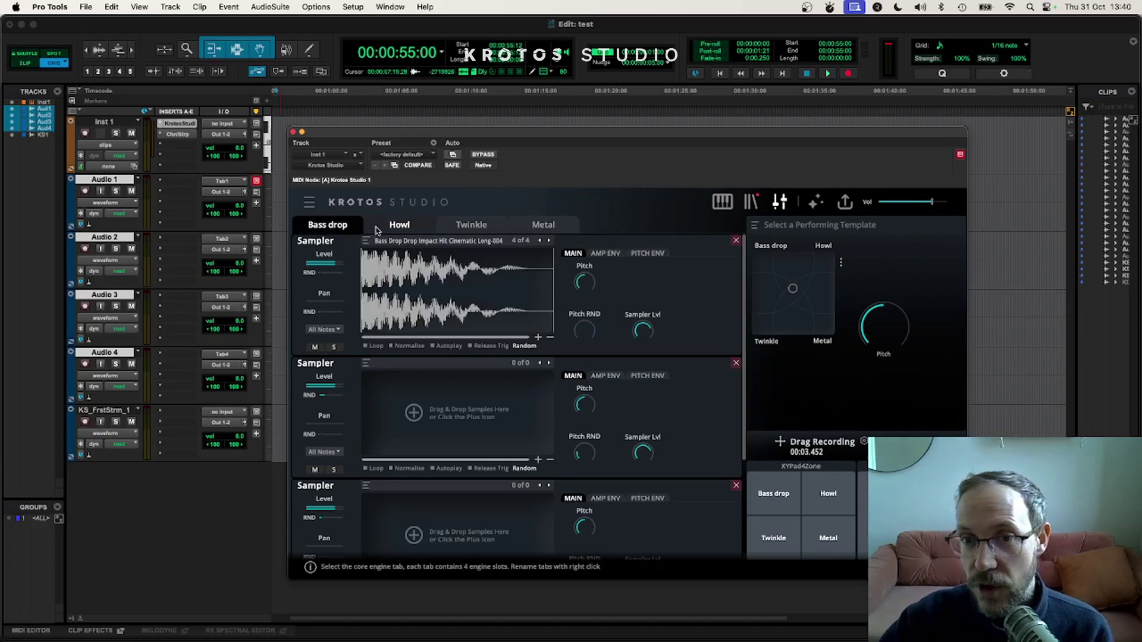
pyautogui.moveTo(592, 336); pyautogui.dragTo(593, 315)
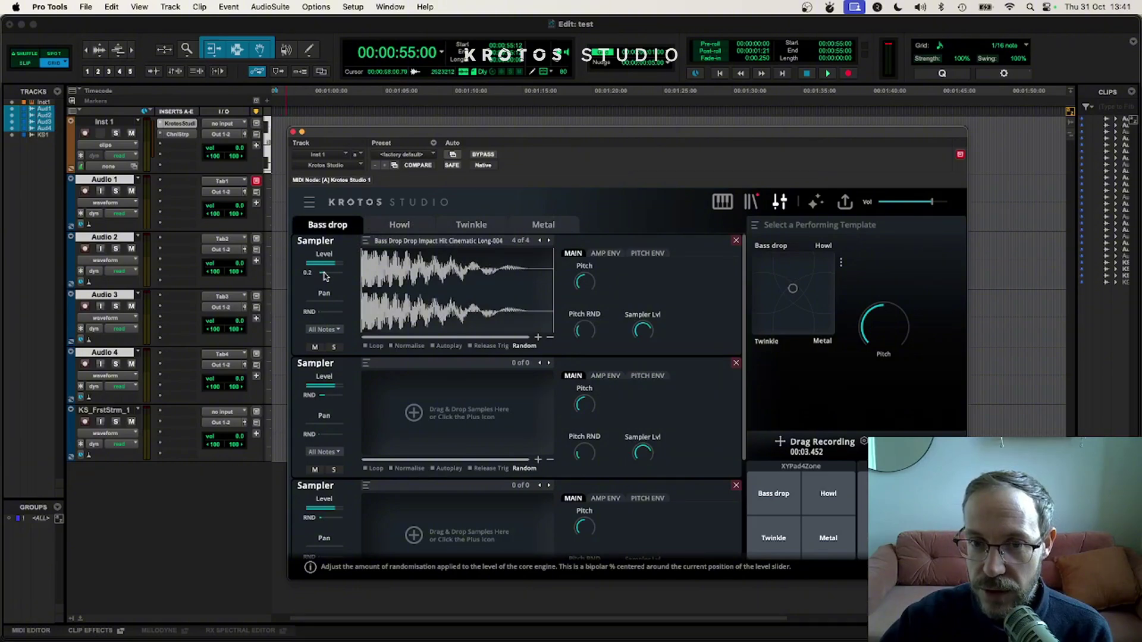
pyautogui.click(409, 226)
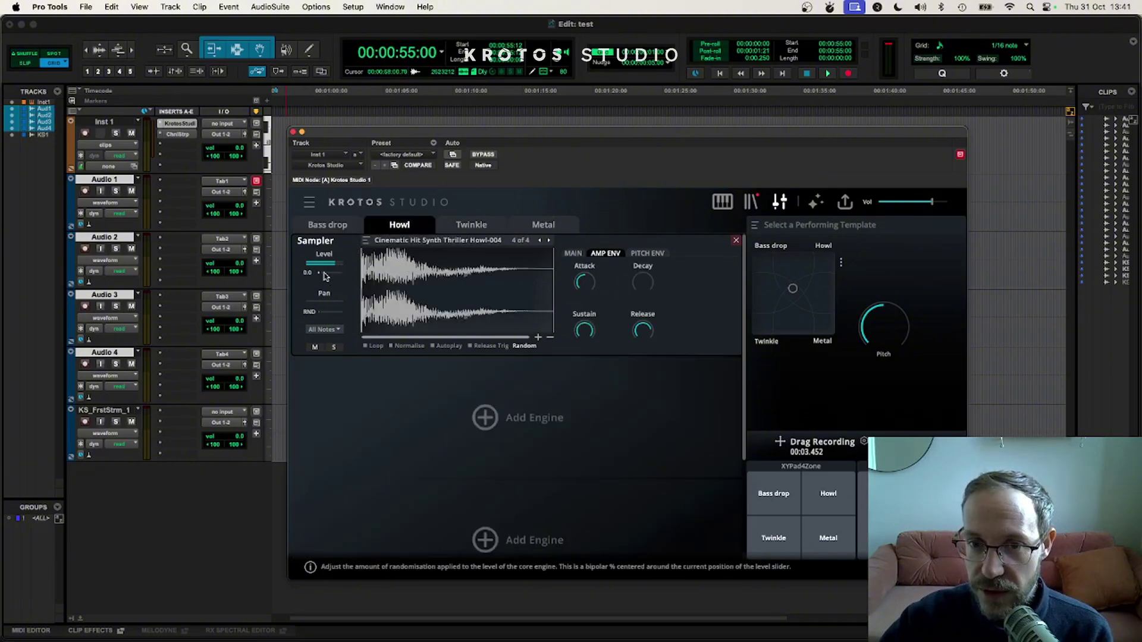
pyautogui.click(572, 253)
pyautogui.moveTo(592, 336); pyautogui.dragTo(609, 285)
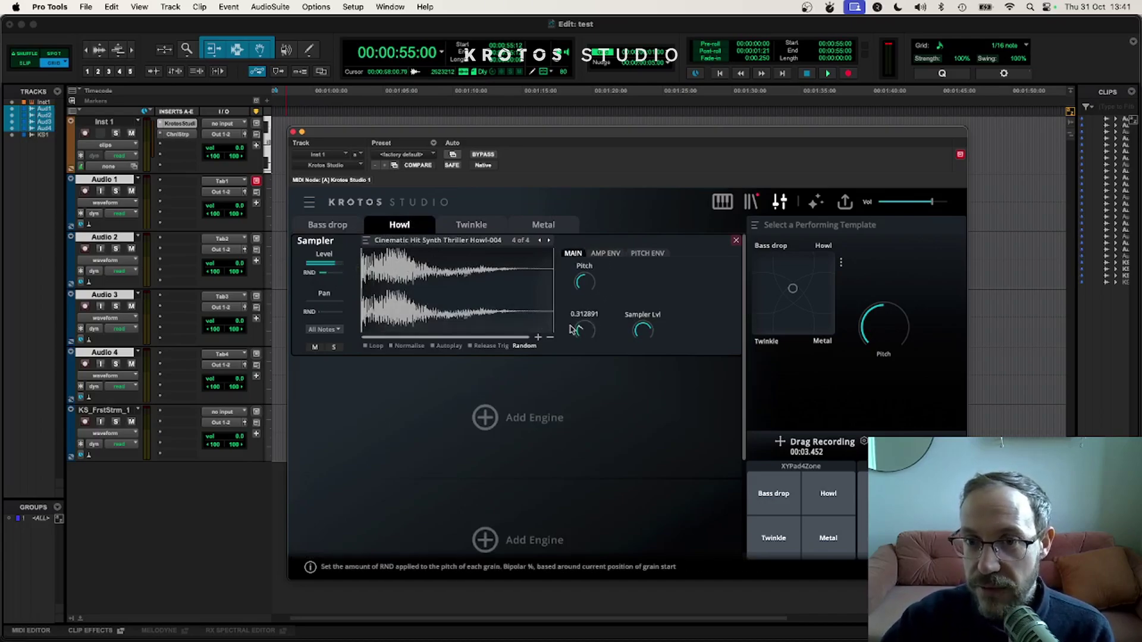
pyautogui.click(471, 224)
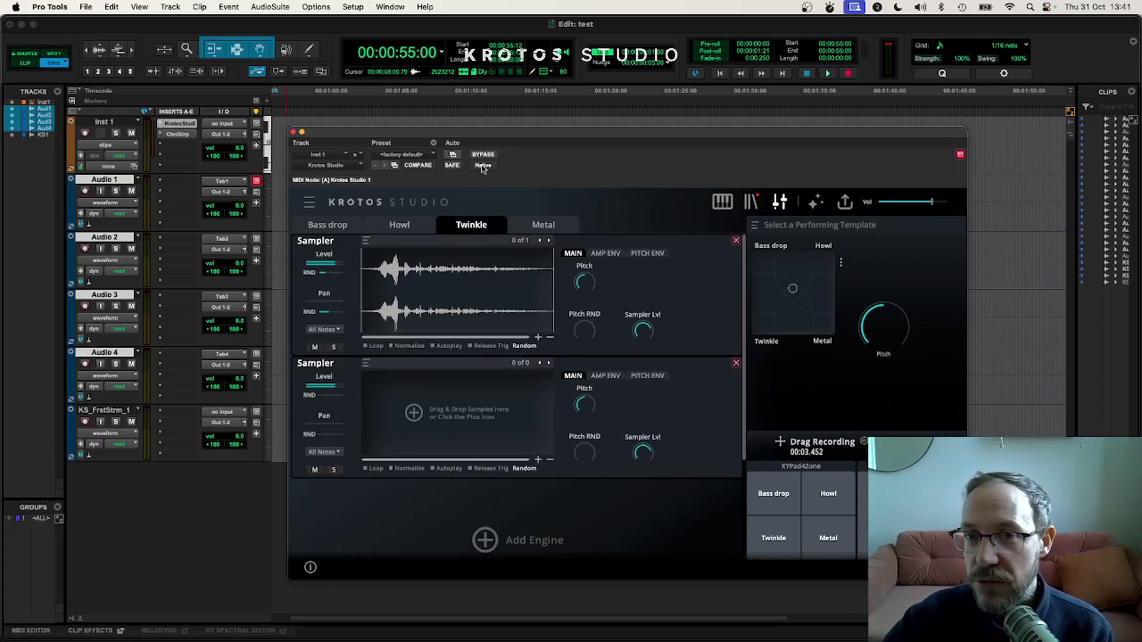
pyautogui.click(565, 224)
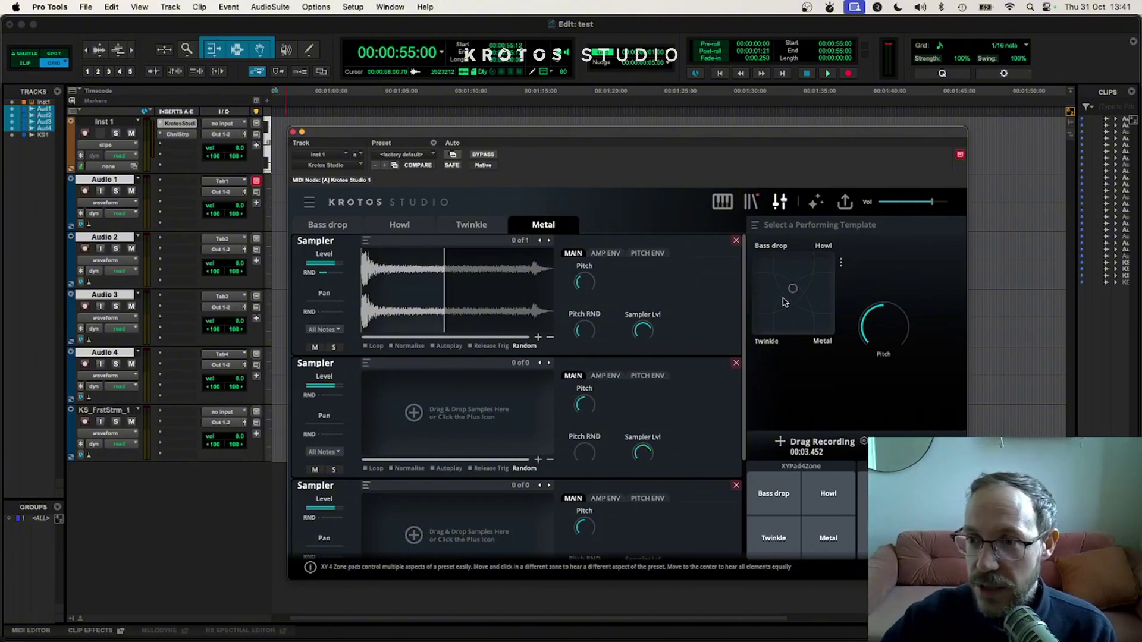
# Step: Record XY pad takes sweeping down toward Metal, then a new take from the left edge
pyautogui.moveTo(793, 290); pyautogui.dragTo(793, 288)
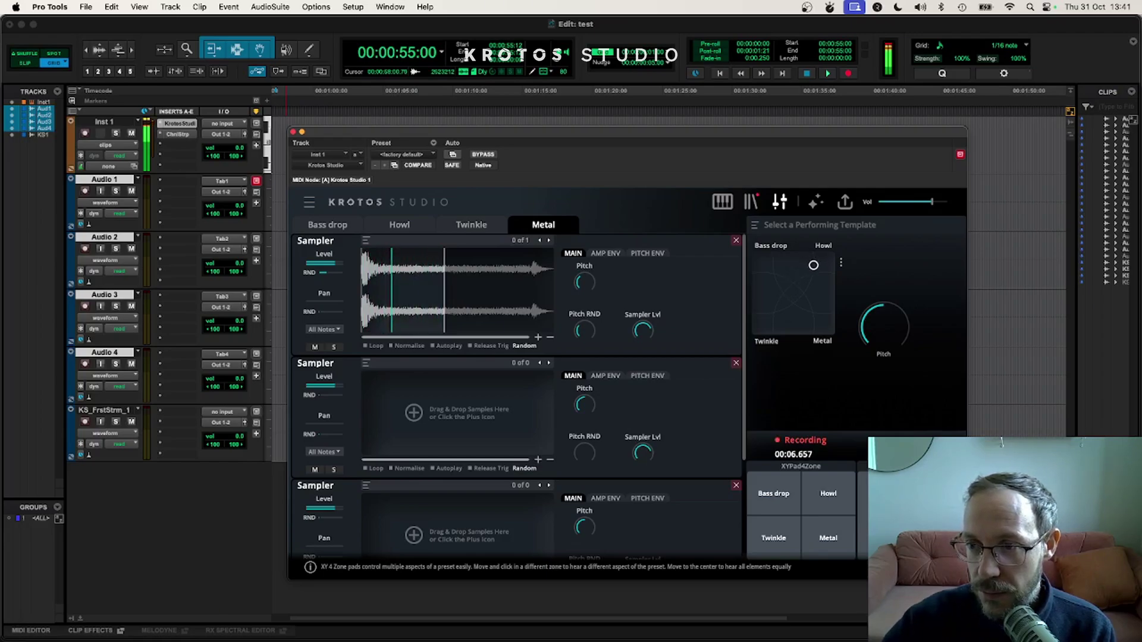
pyautogui.moveTo(813, 265); pyautogui.dragTo(825, 317)
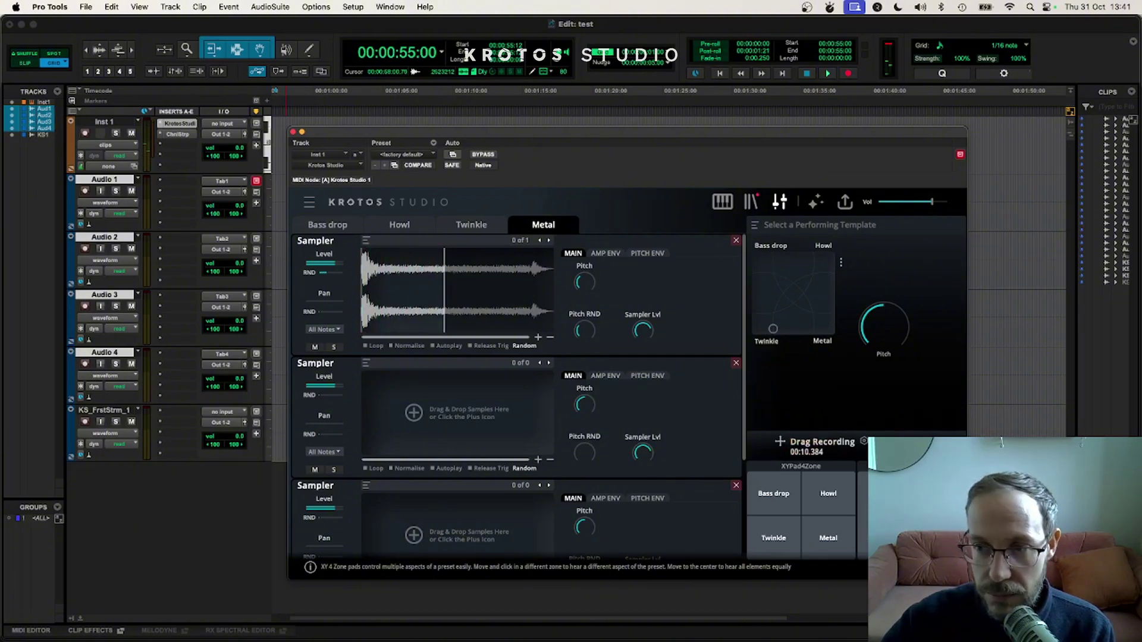
pyautogui.moveTo(768, 263); pyautogui.dragTo(758, 294)
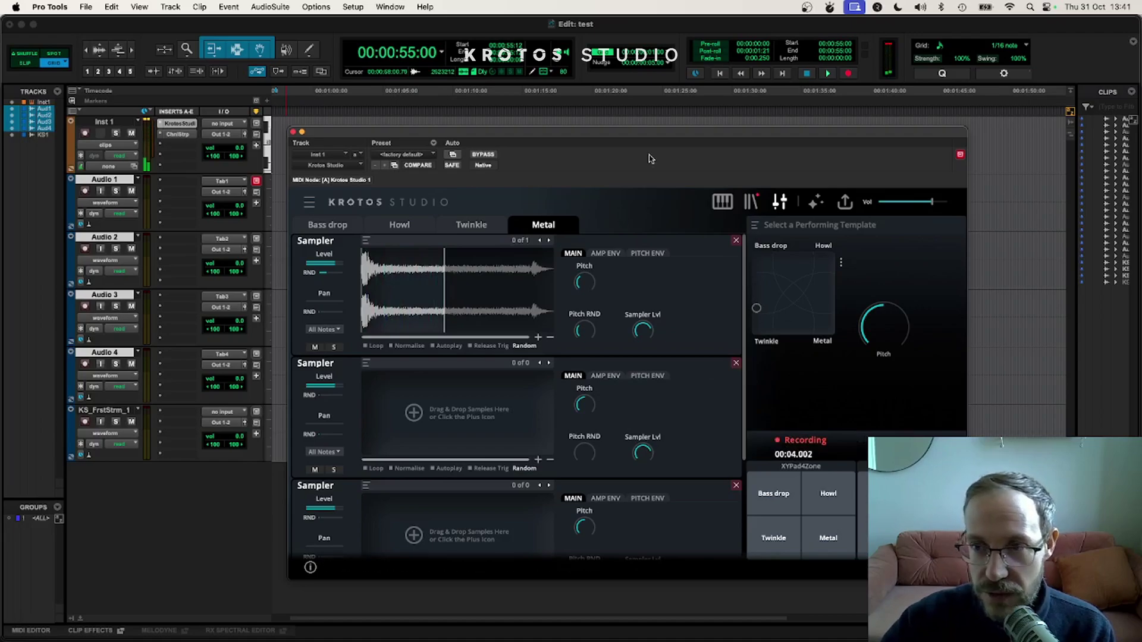
pyautogui.moveTo(664, 136); pyautogui.dragTo(748, 133)
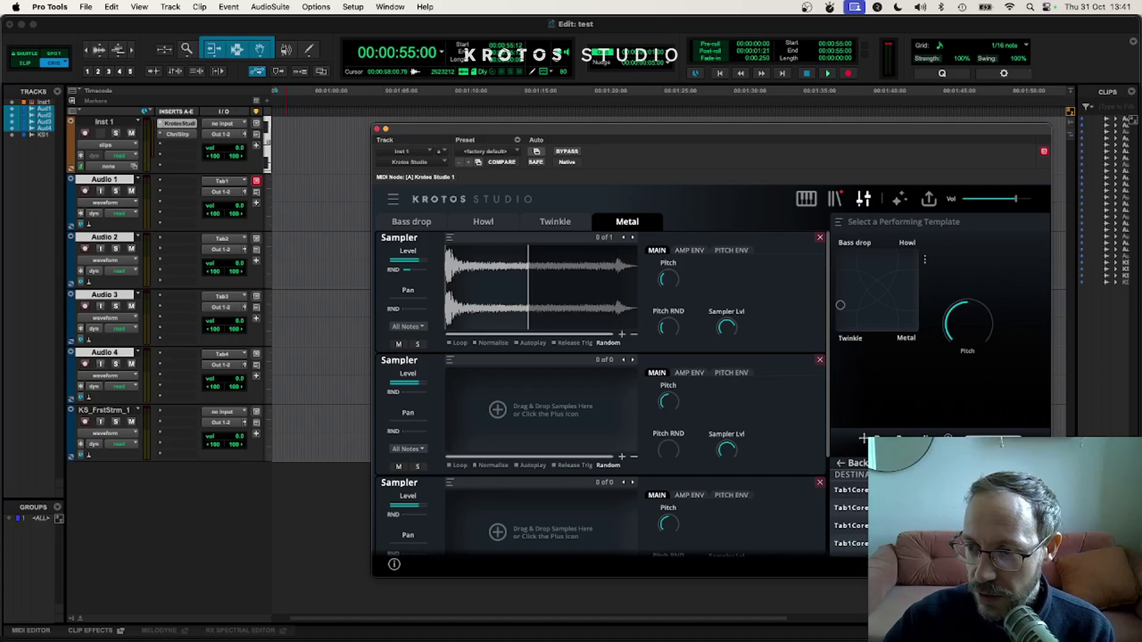
# Step: Leave the pad's destination list and return to the layers view
pyautogui.scroll(-5, 850, 518)
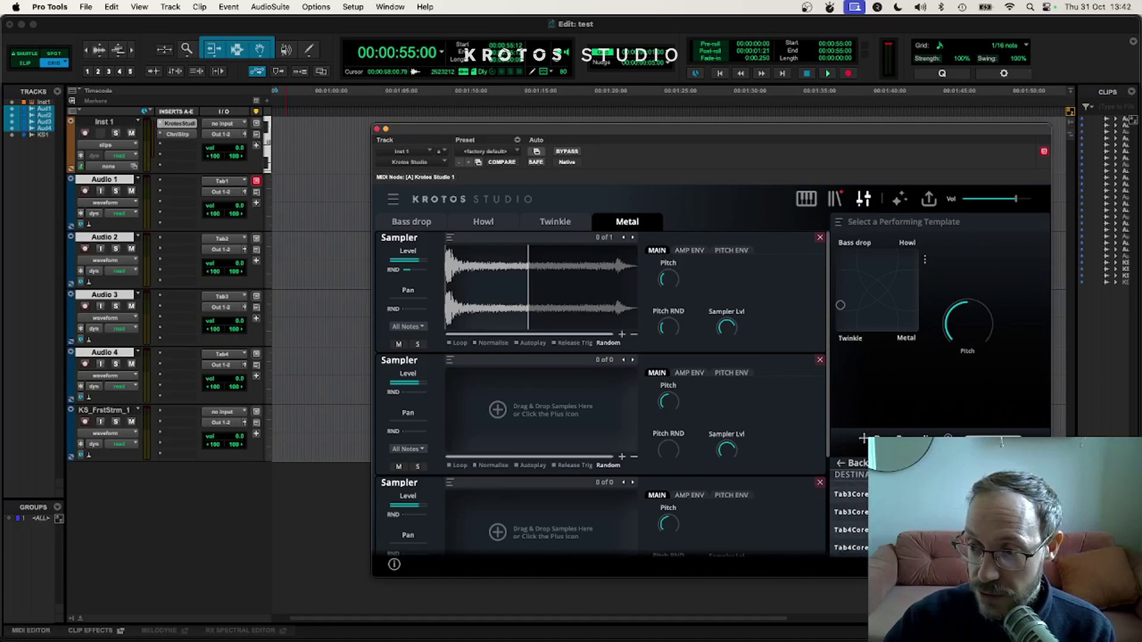
pyautogui.scroll(5, 850, 517)
pyautogui.click(852, 463)
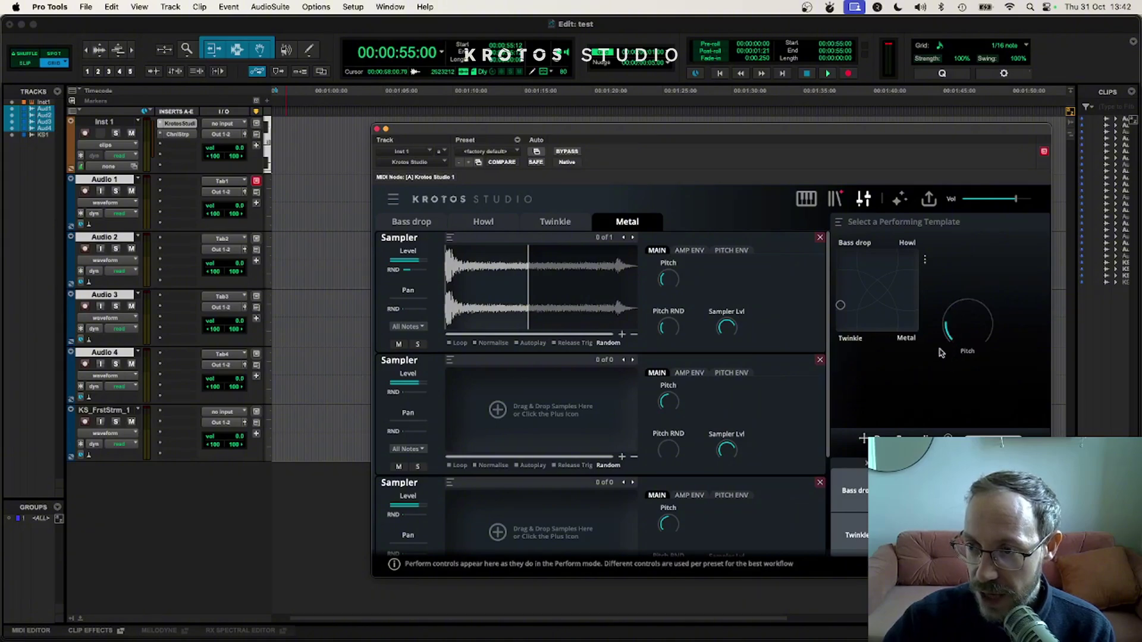
# Step: Record a new XY pad take pushed toward Bass drop, then return to the preset browser
pyautogui.click(877, 287)
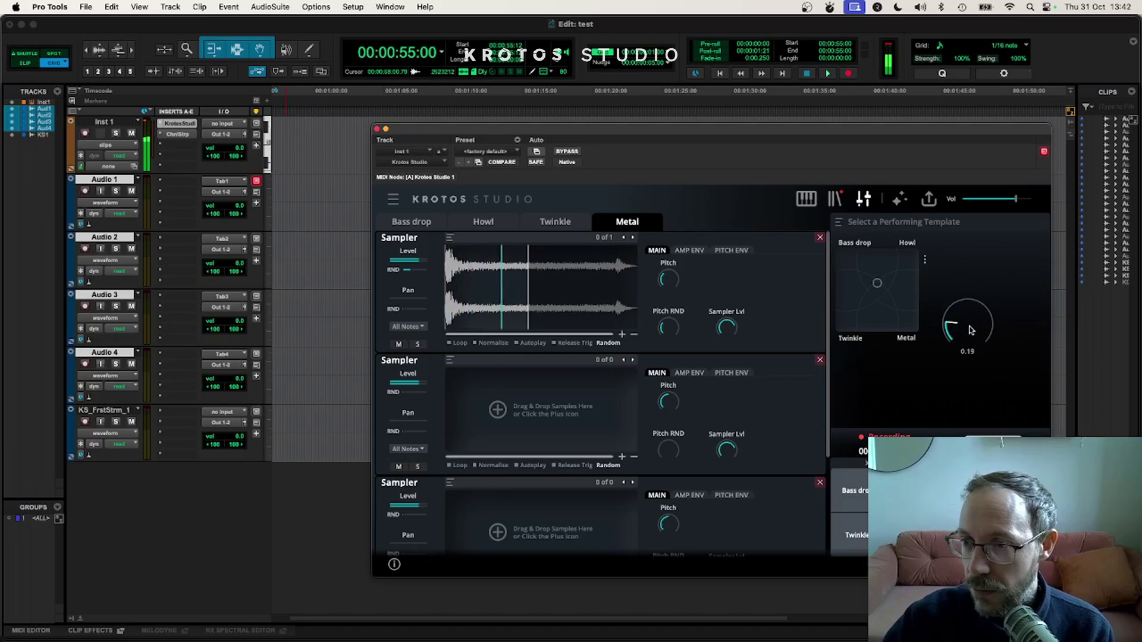
pyautogui.click(883, 255)
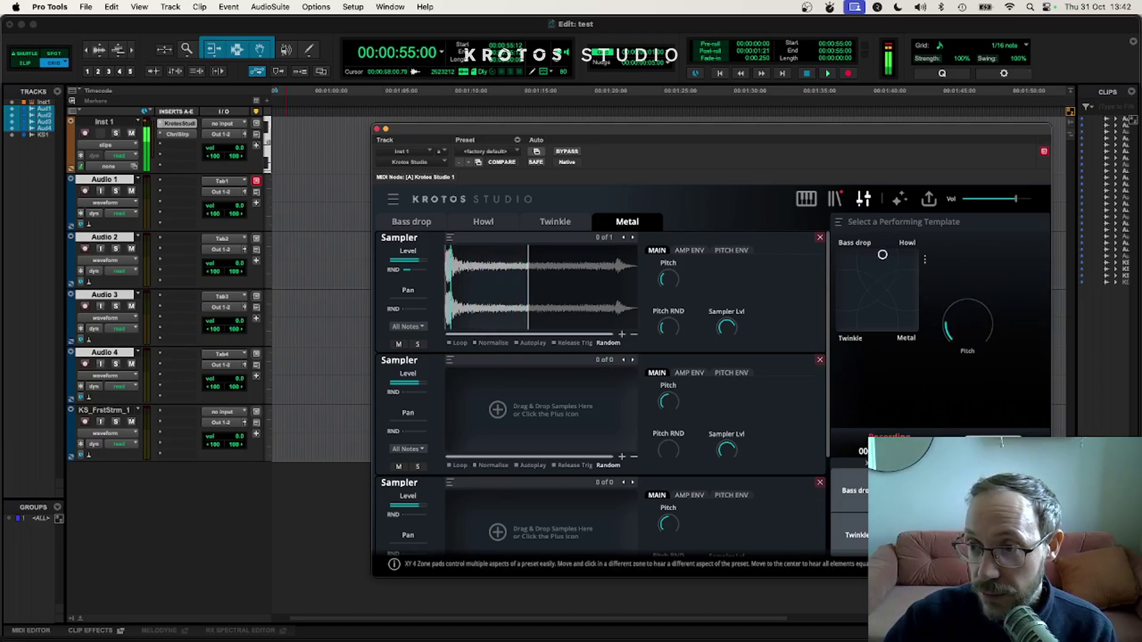
pyautogui.moveTo(884, 255); pyautogui.dragTo(869, 291)
pyautogui.moveTo(966, 329)
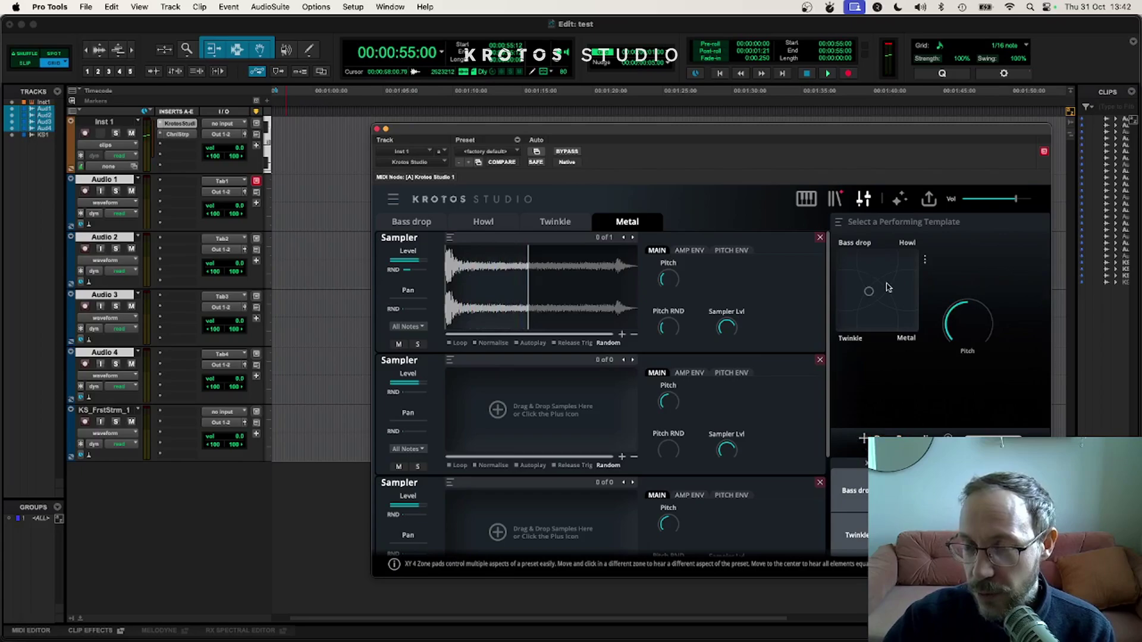
pyautogui.click(805, 198)
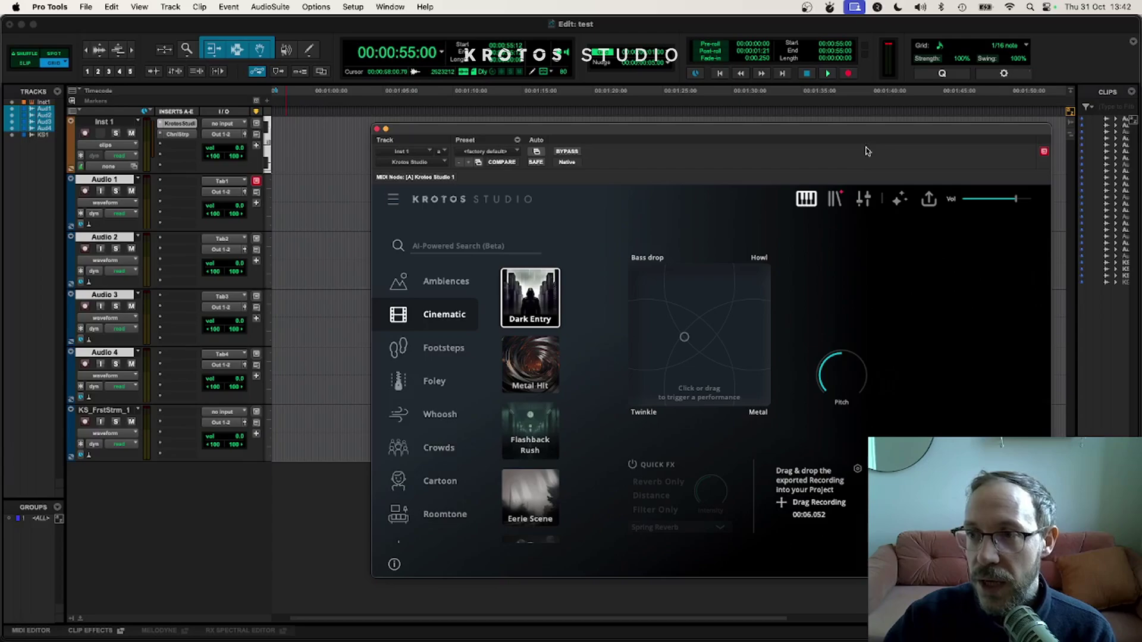
# Step: Drop the latest performance onto the Pro Tools timeline as a Cinematic Template 01 clip
pyautogui.moveTo(874, 129); pyautogui.dragTo(932, 125)
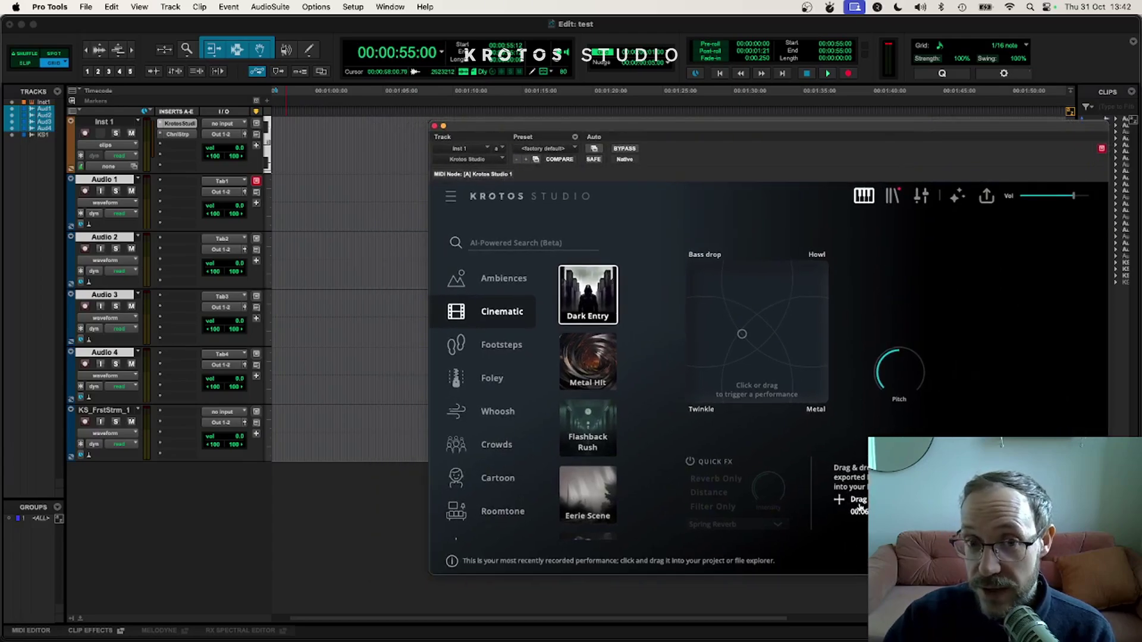
pyautogui.moveTo(493, 498); pyautogui.dragTo(348, 513)
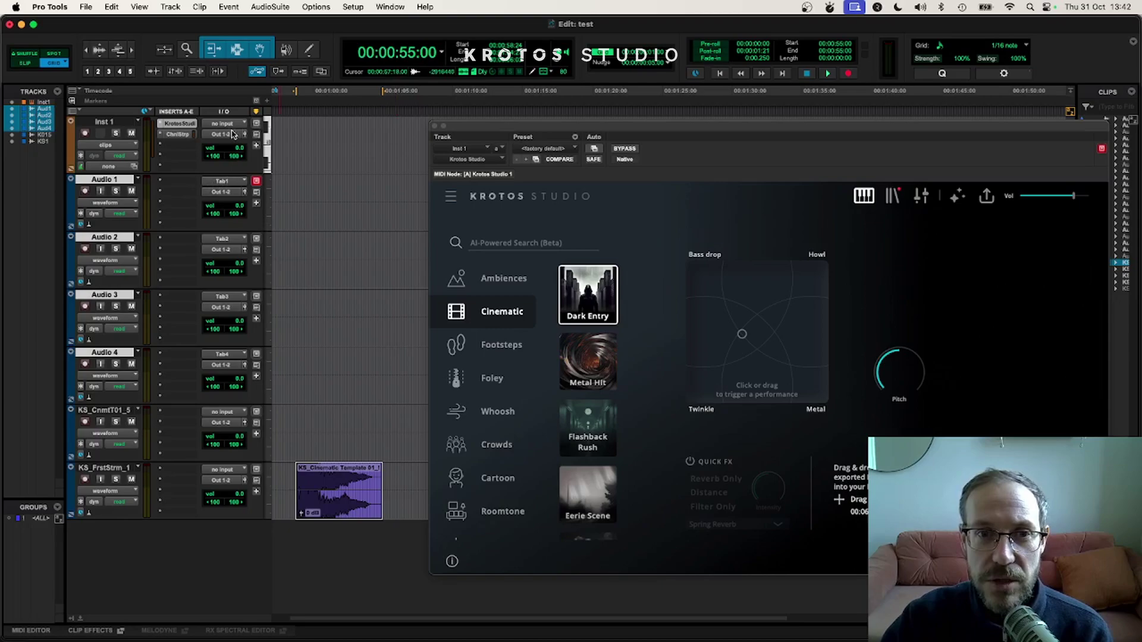
pyautogui.click(225, 183)
pyautogui.moveTo(235, 202)
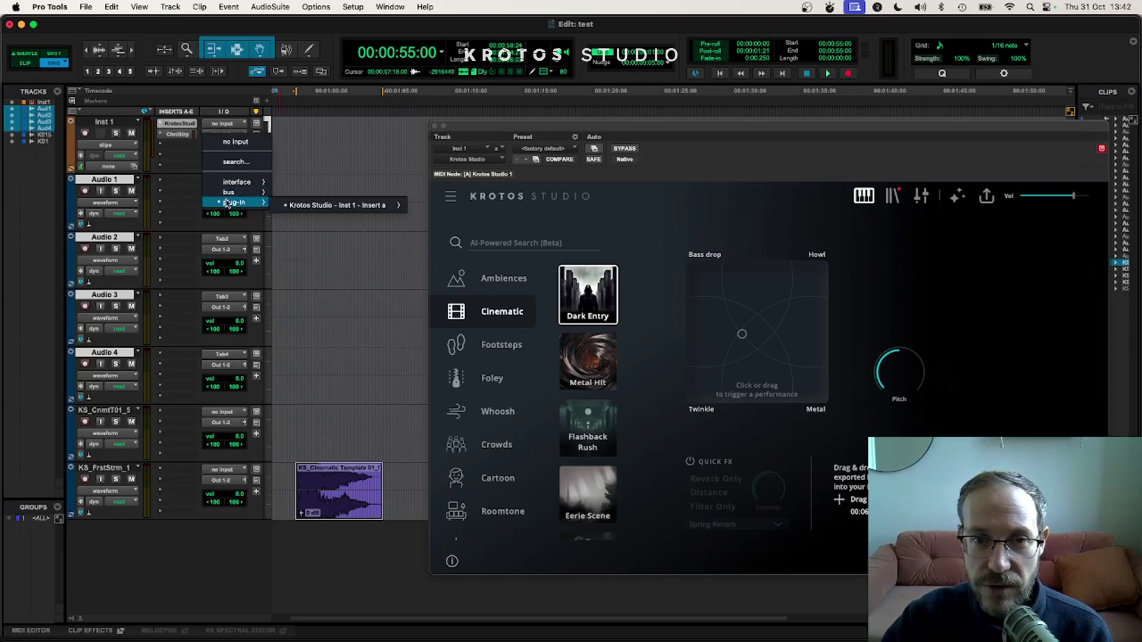
pyautogui.moveTo(314, 206)
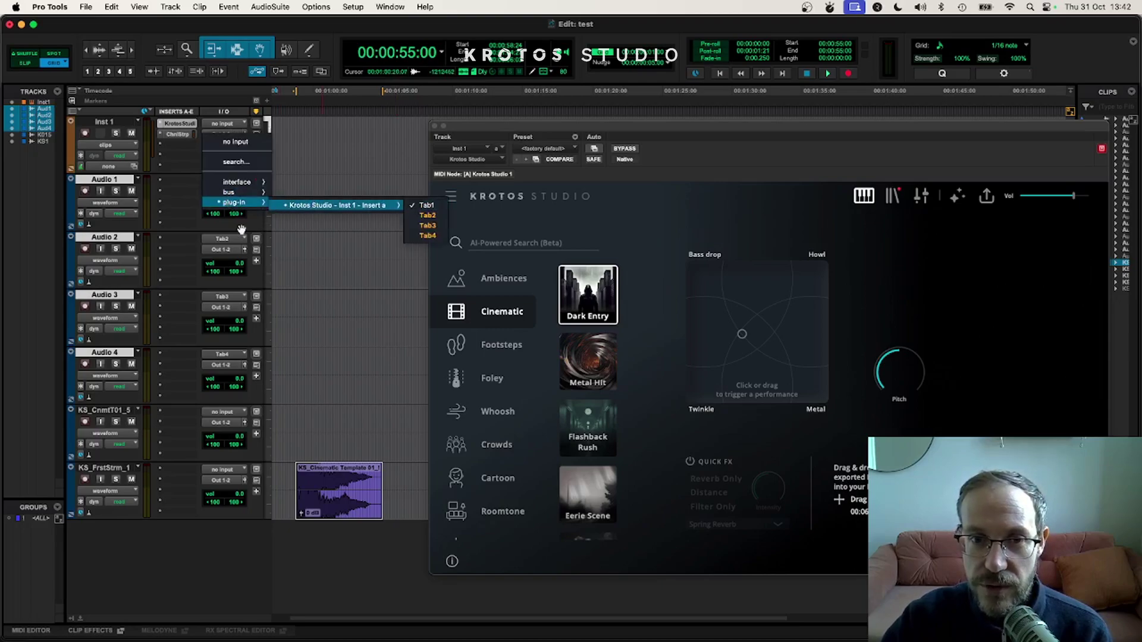
pyautogui.click(220, 241)
pyautogui.click(225, 240)
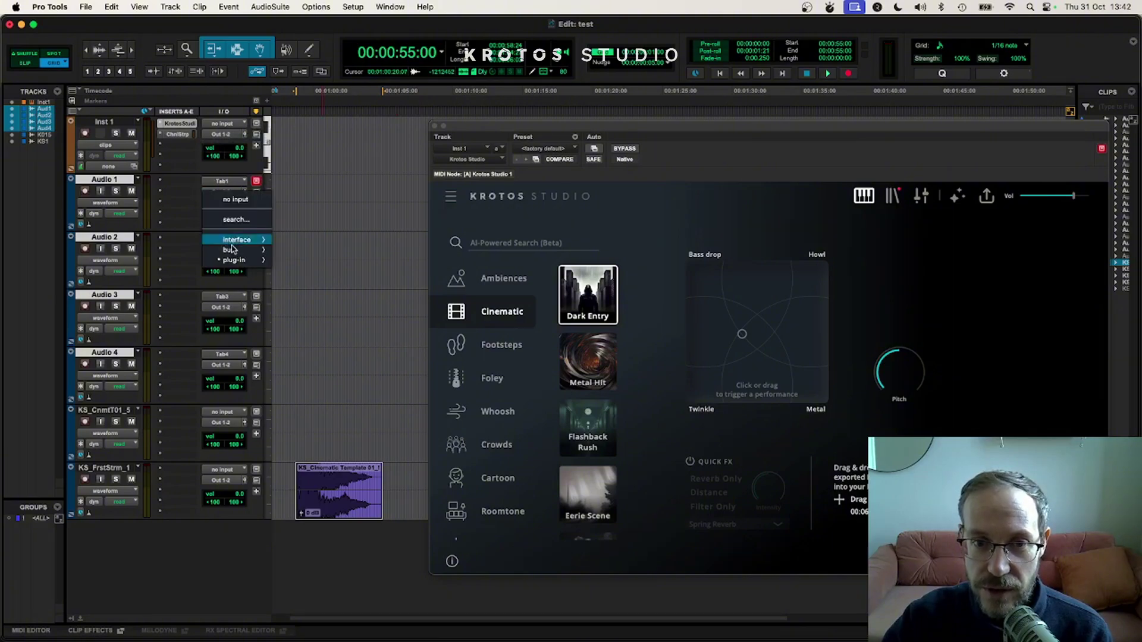
pyautogui.moveTo(229, 261)
pyautogui.moveTo(369, 263)
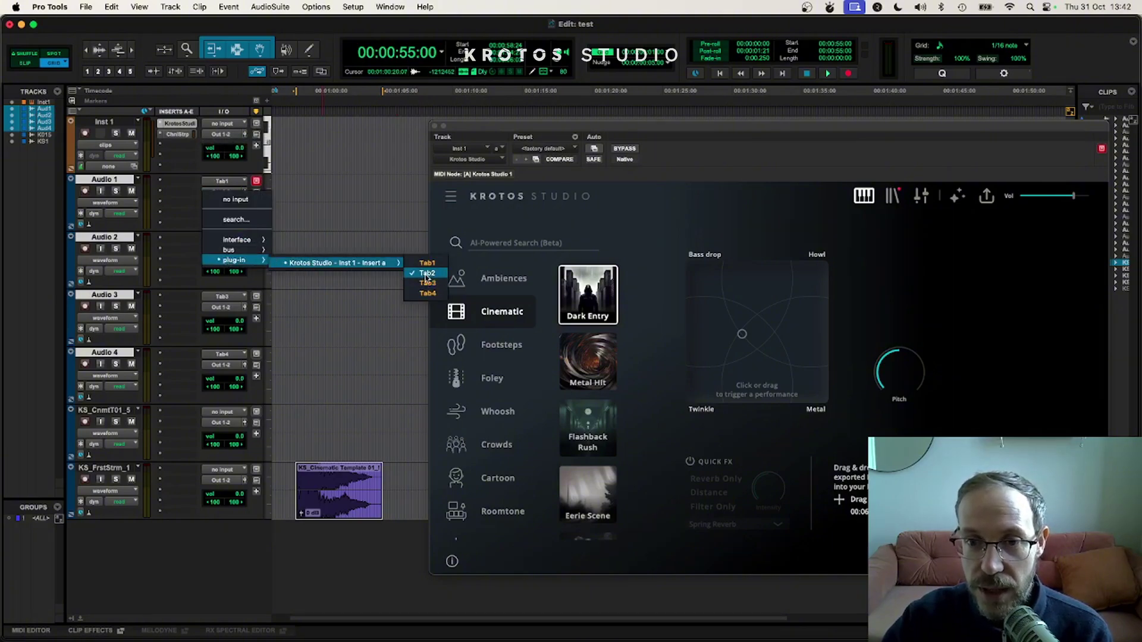
pyautogui.click(234, 299)
pyautogui.click(235, 298)
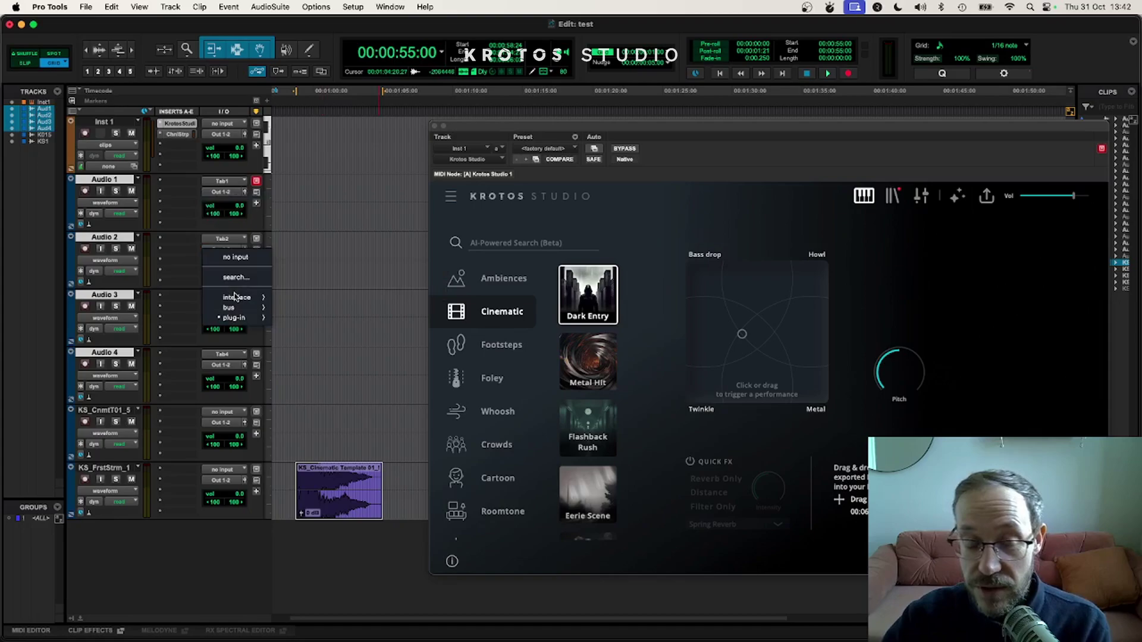
pyautogui.moveTo(235, 317)
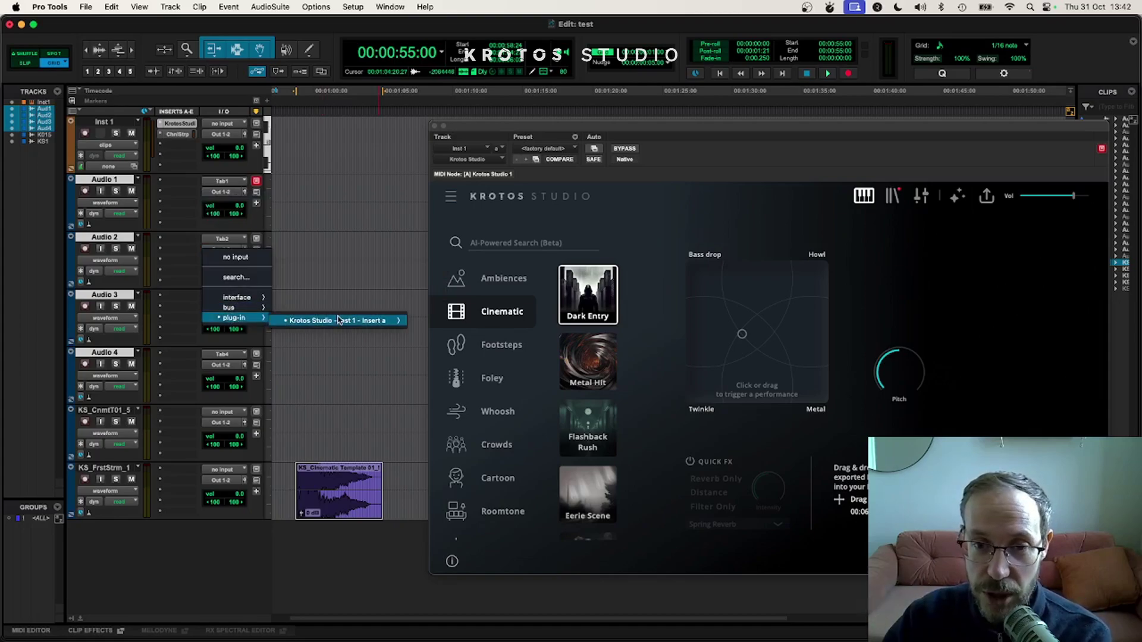
pyautogui.moveTo(386, 320)
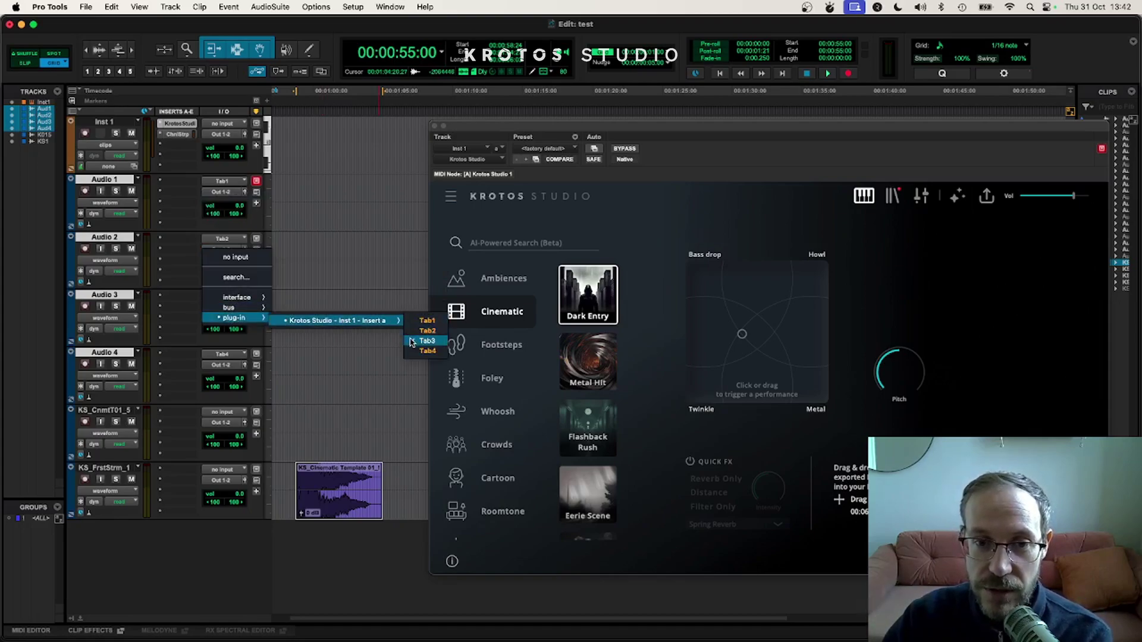
pyautogui.click(412, 341)
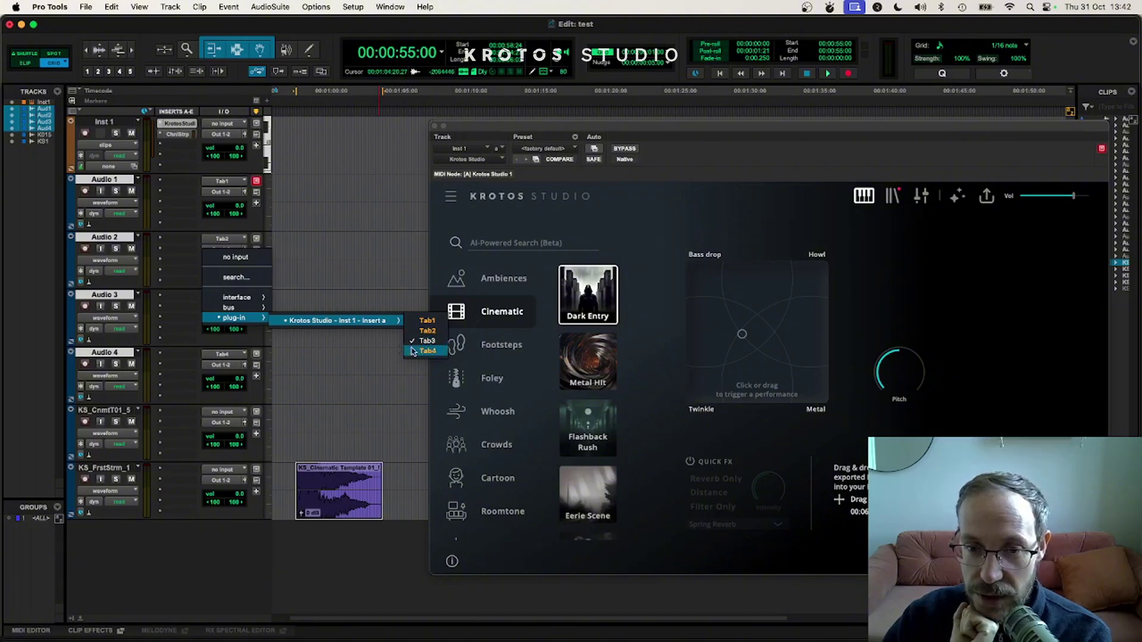
pyautogui.click(226, 355)
pyautogui.moveTo(234, 378)
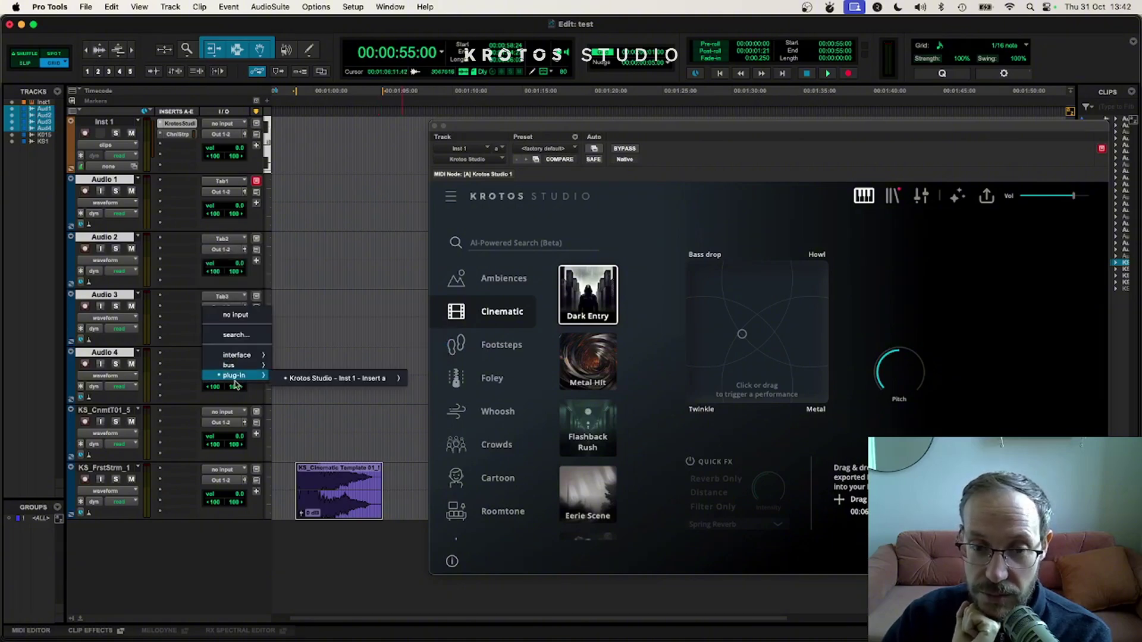
pyautogui.moveTo(308, 382)
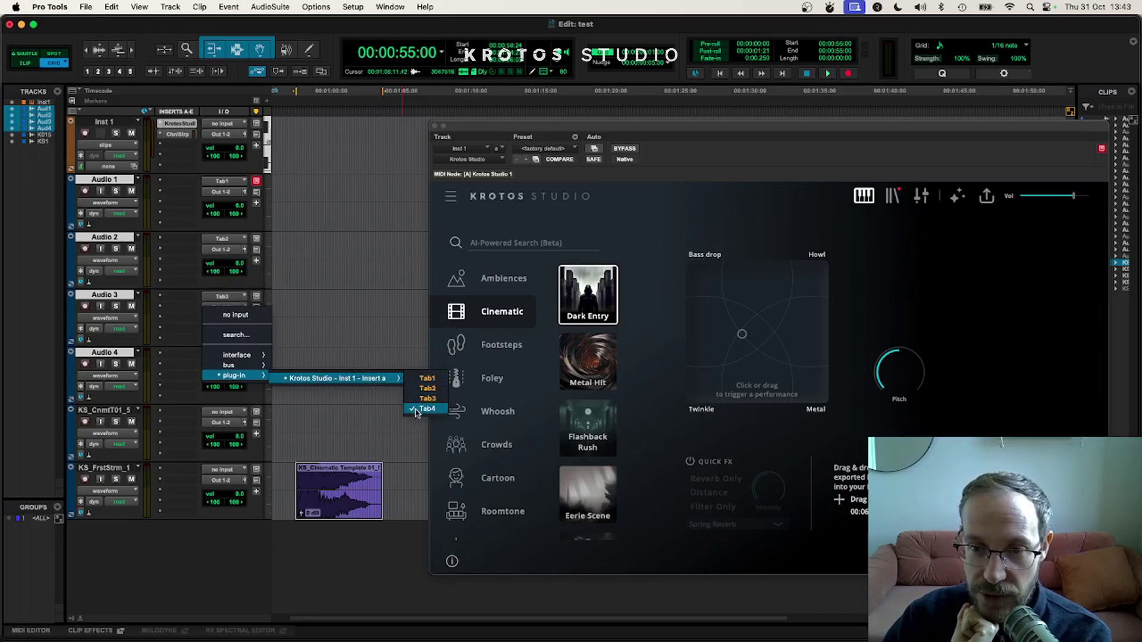
# Step: Keep Audio 4 fed from Tab4, arm the Audio tracks, and remove the exported clip
pyautogui.click(437, 409)
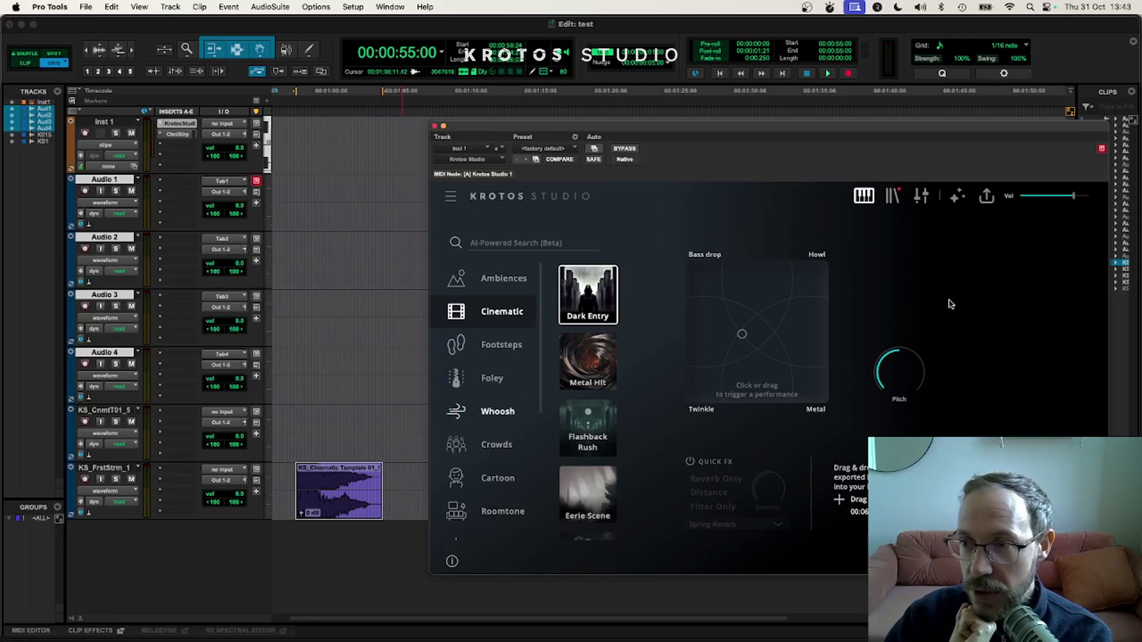
pyautogui.click(922, 196)
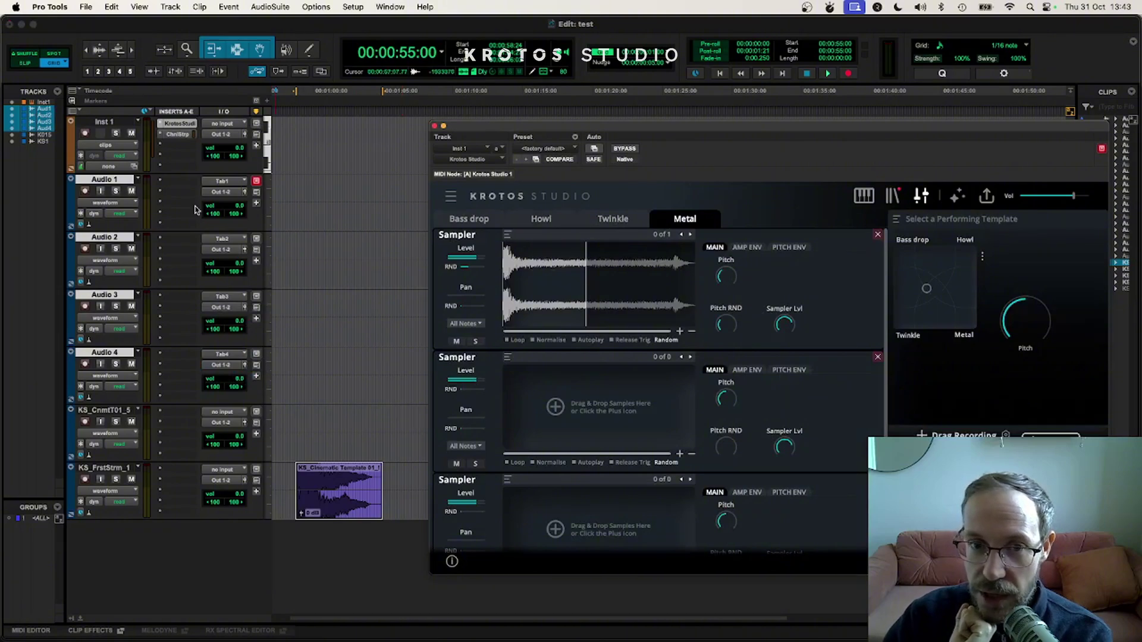
pyautogui.click(86, 191)
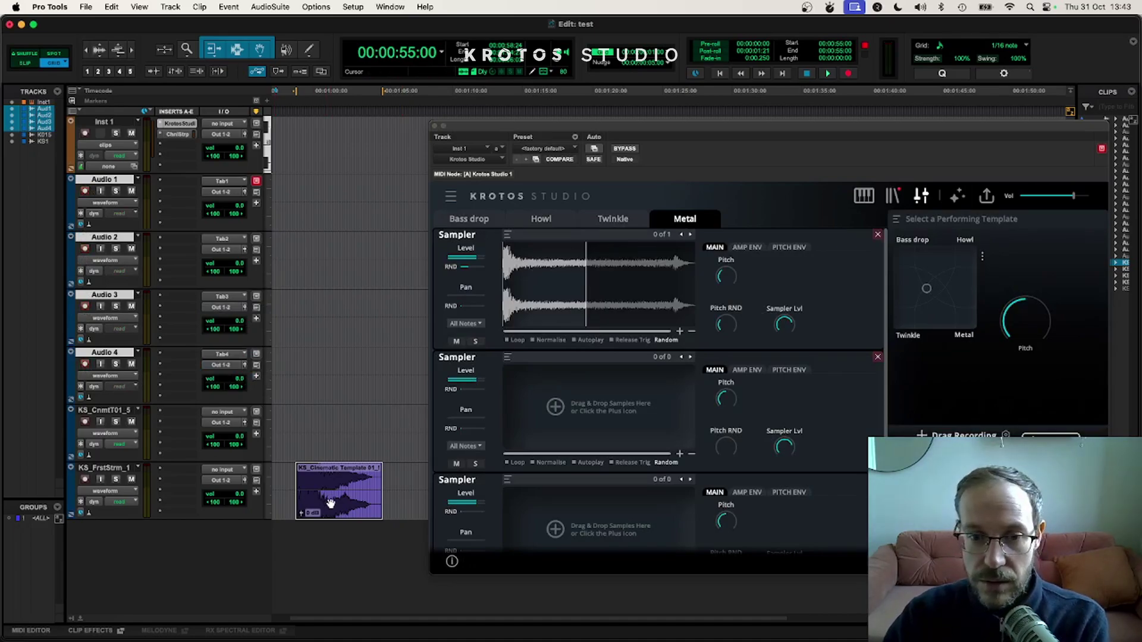
pyautogui.moveTo(331, 503); pyautogui.dragTo(326, 500)
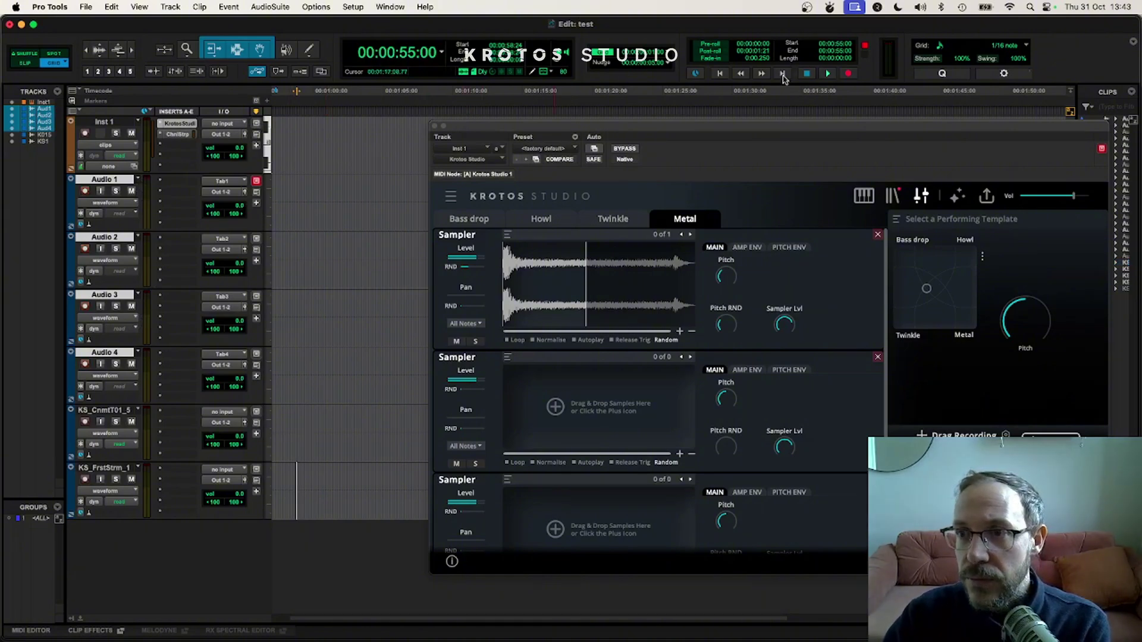
# Step: Start recording the four stems from session start, performing on the XY pad and muting Inst 1
pyautogui.click(720, 74)
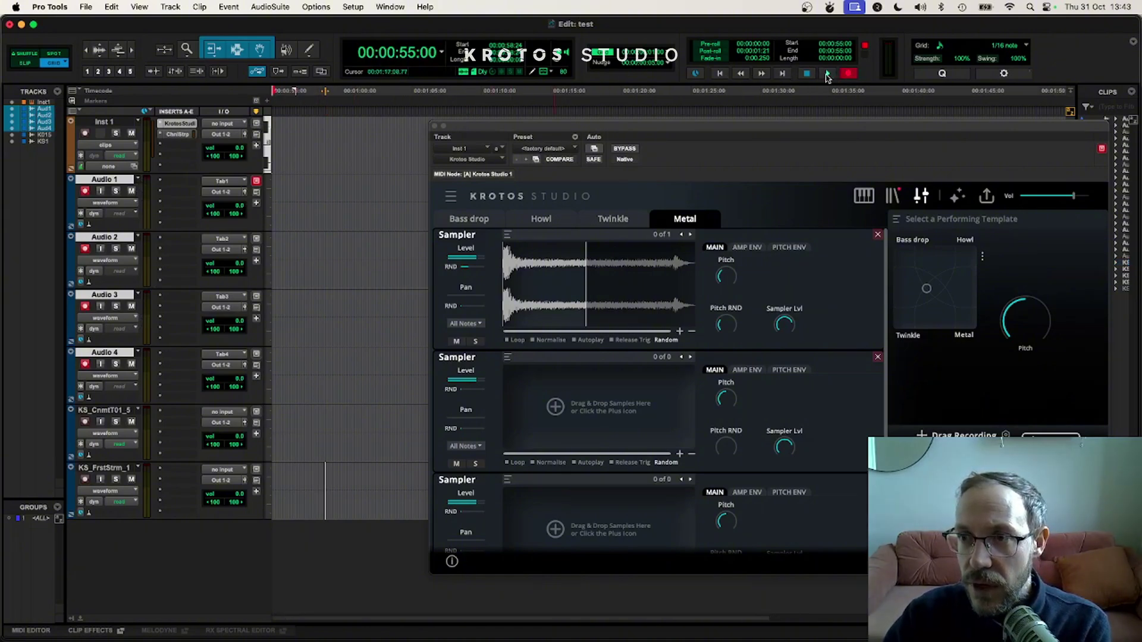
pyautogui.click(827, 73)
pyautogui.moveTo(773, 125); pyautogui.dragTo(783, 125)
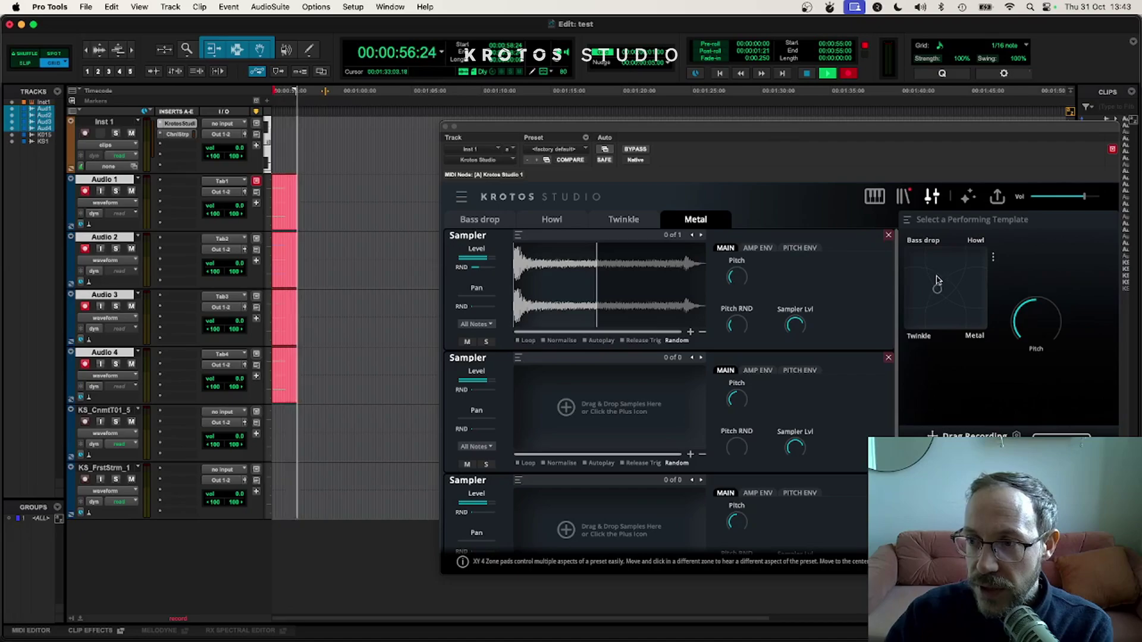
pyautogui.click(937, 293)
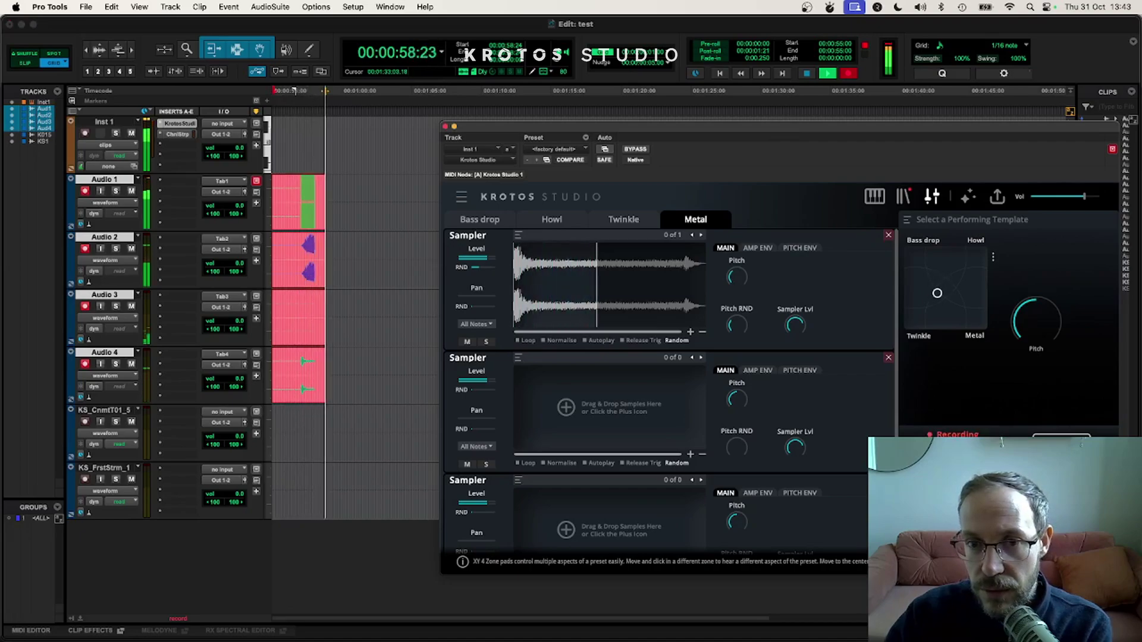
pyautogui.moveTo(937, 293); pyautogui.dragTo(938, 305)
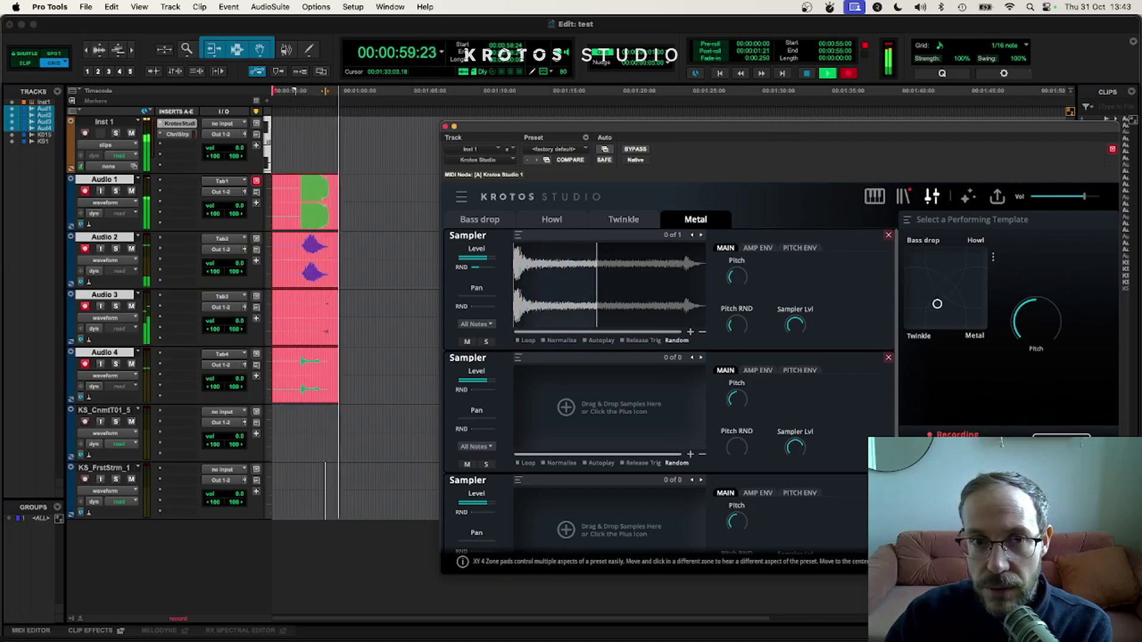
pyautogui.click(132, 135)
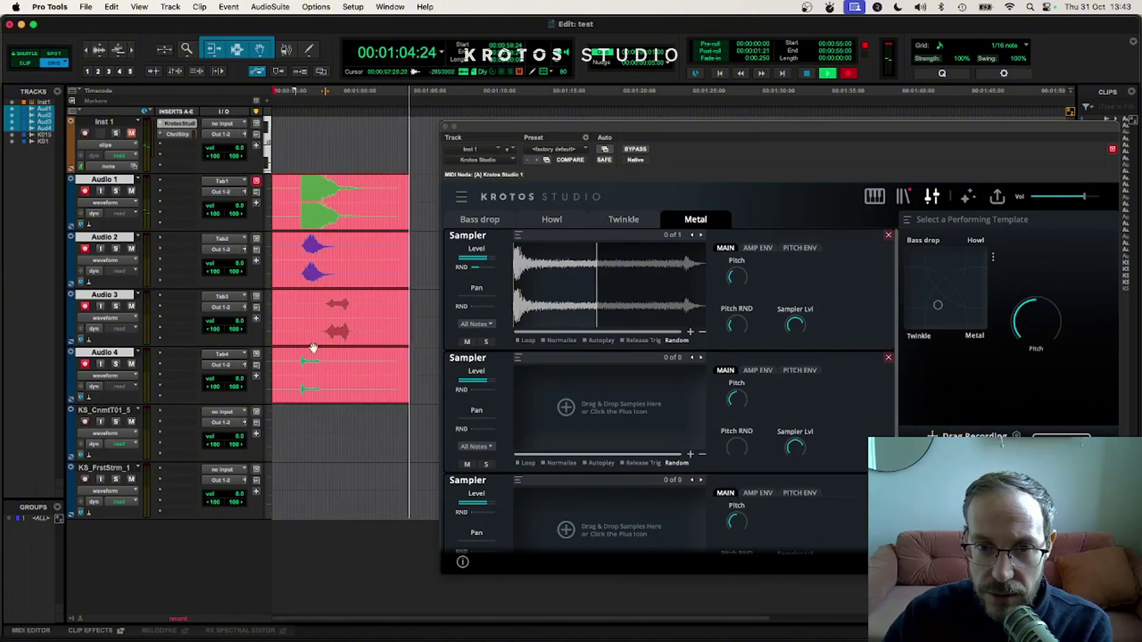
# Step: Sweep the performance toward Howl and back to centre, then stop recording the stems
pyautogui.moveTo(937, 305); pyautogui.dragTo(974, 258)
pyautogui.moveTo(535, 142); pyautogui.dragTo(683, 147)
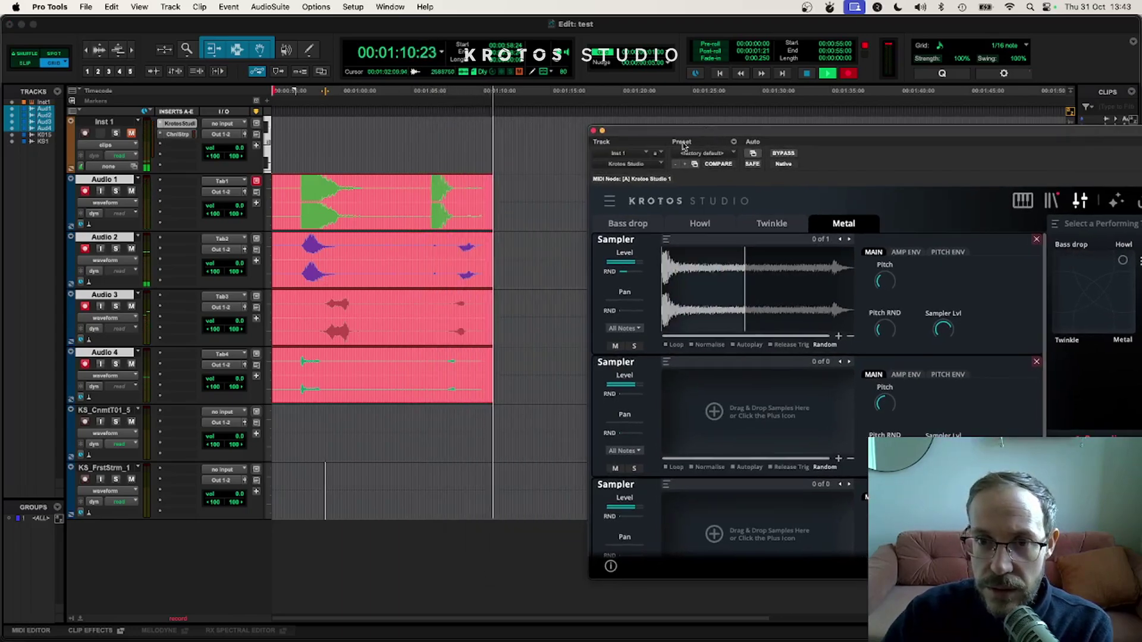
pyautogui.press('super+bracketleft')
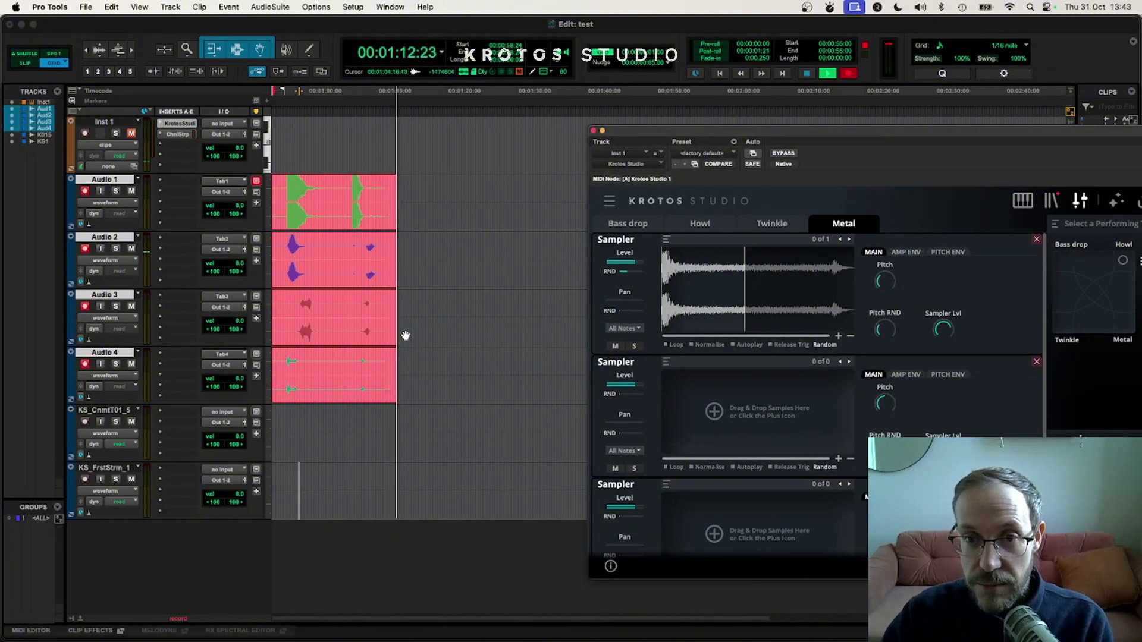
pyautogui.press('super+bracketleft')
pyautogui.moveTo(961, 129); pyautogui.dragTo(747, 122)
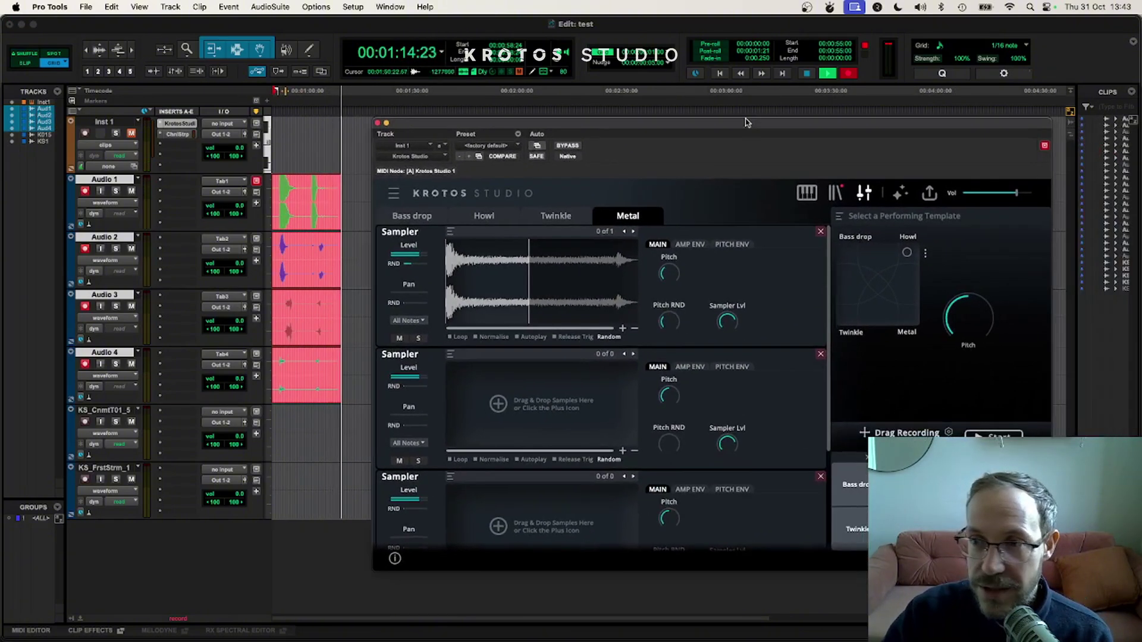
pyautogui.moveTo(906, 252); pyautogui.dragTo(879, 280)
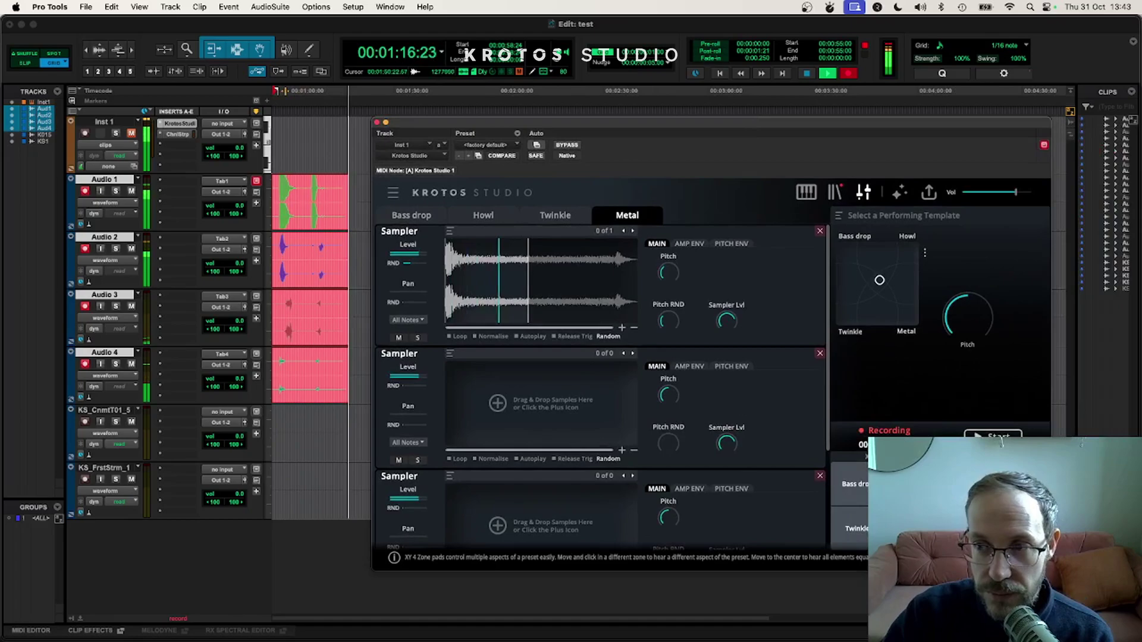
pyautogui.moveTo(631, 125); pyautogui.dragTo(669, 110)
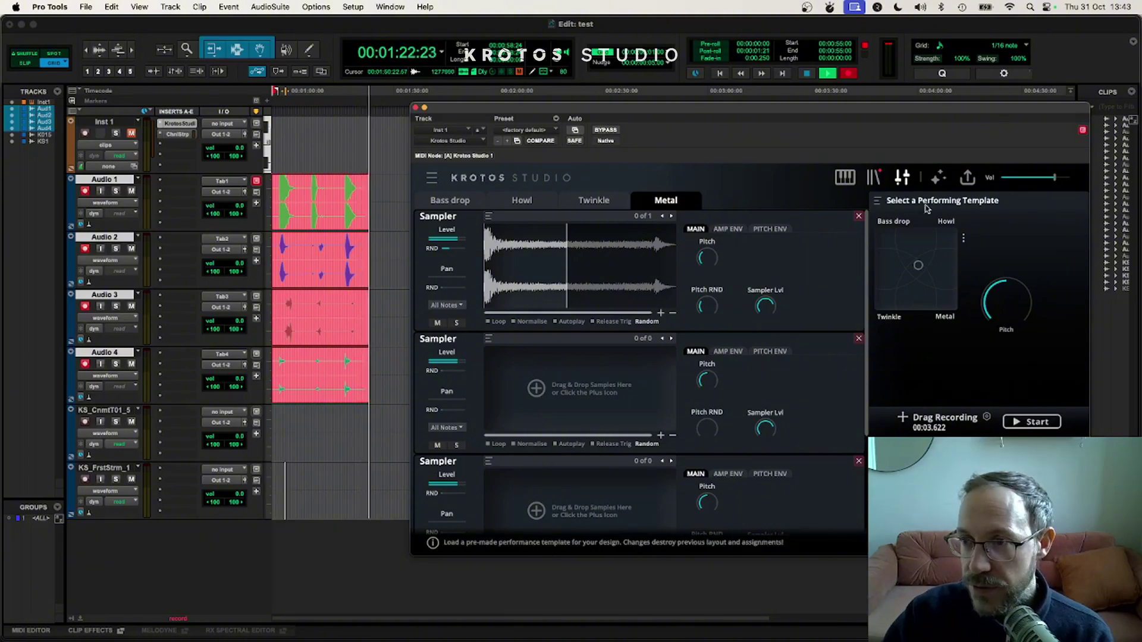
pyautogui.press('space')
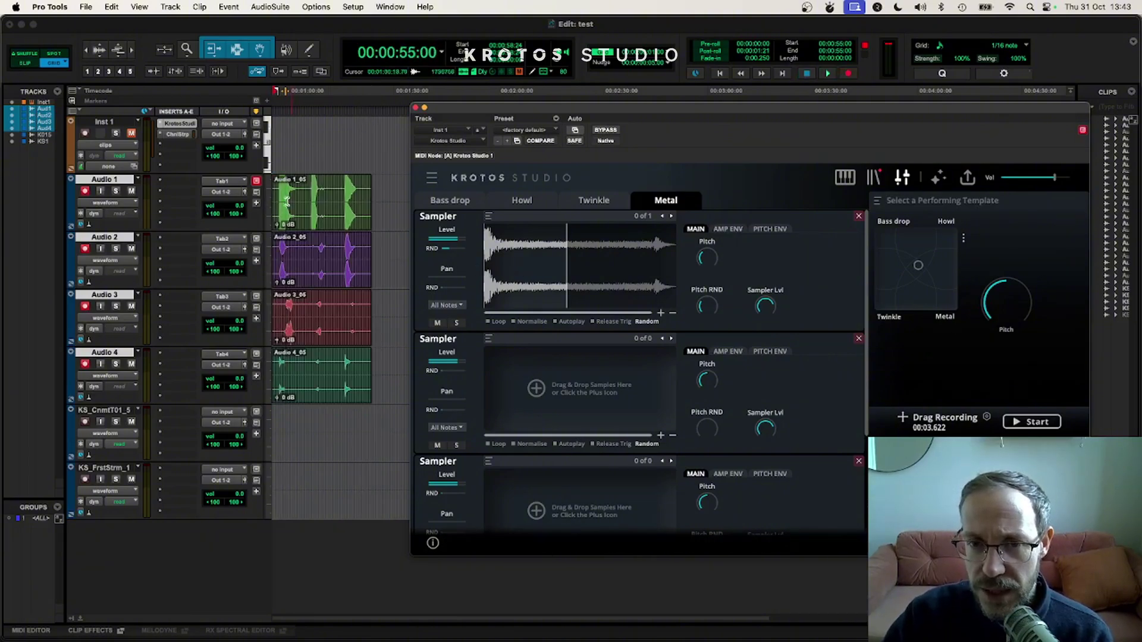
pyautogui.press('super+bracketright')
pyautogui.moveTo(471, 110); pyautogui.dragTo(562, 134)
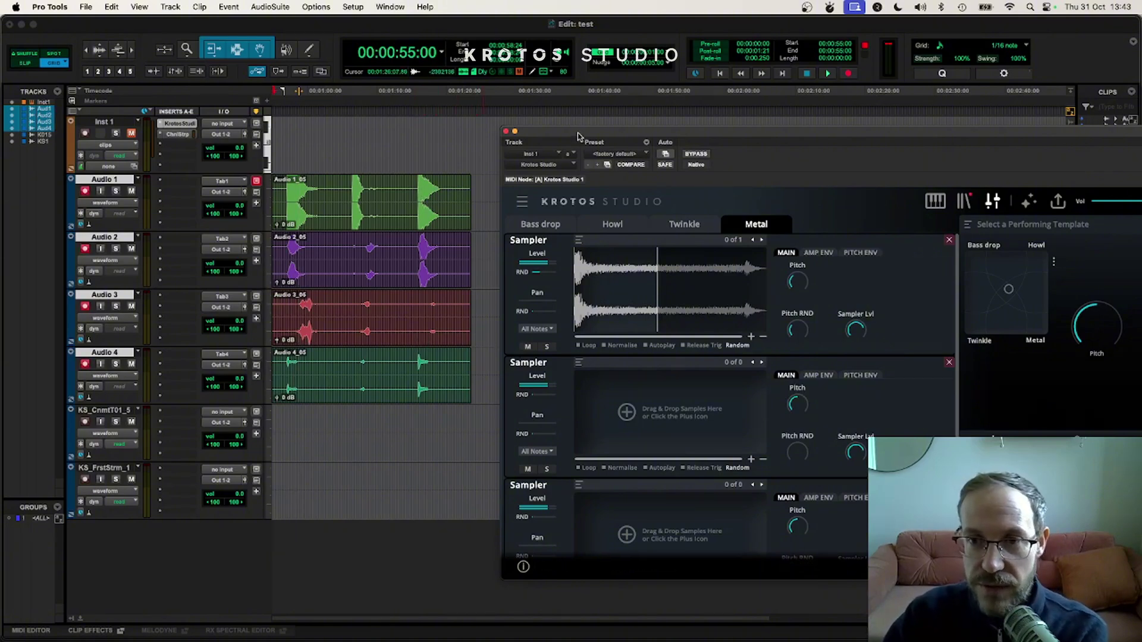
# Step: In Perform mode, save the sound as a new user preset named 'Bass drop01'
pyautogui.moveTo(577, 135); pyautogui.dragTo(496, 144)
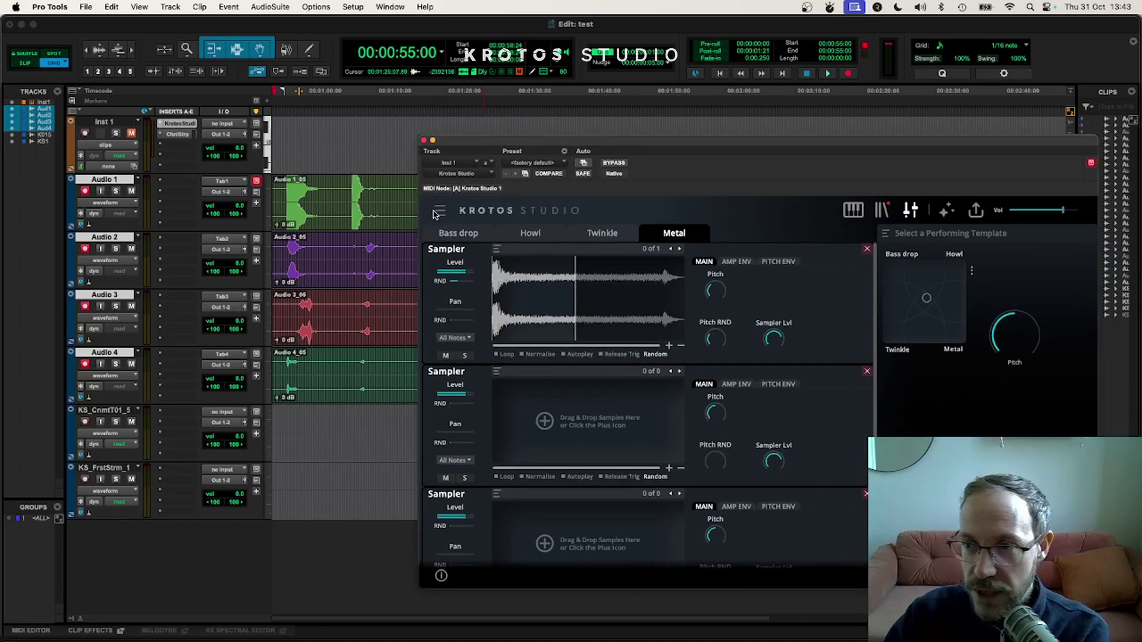
pyautogui.click(854, 211)
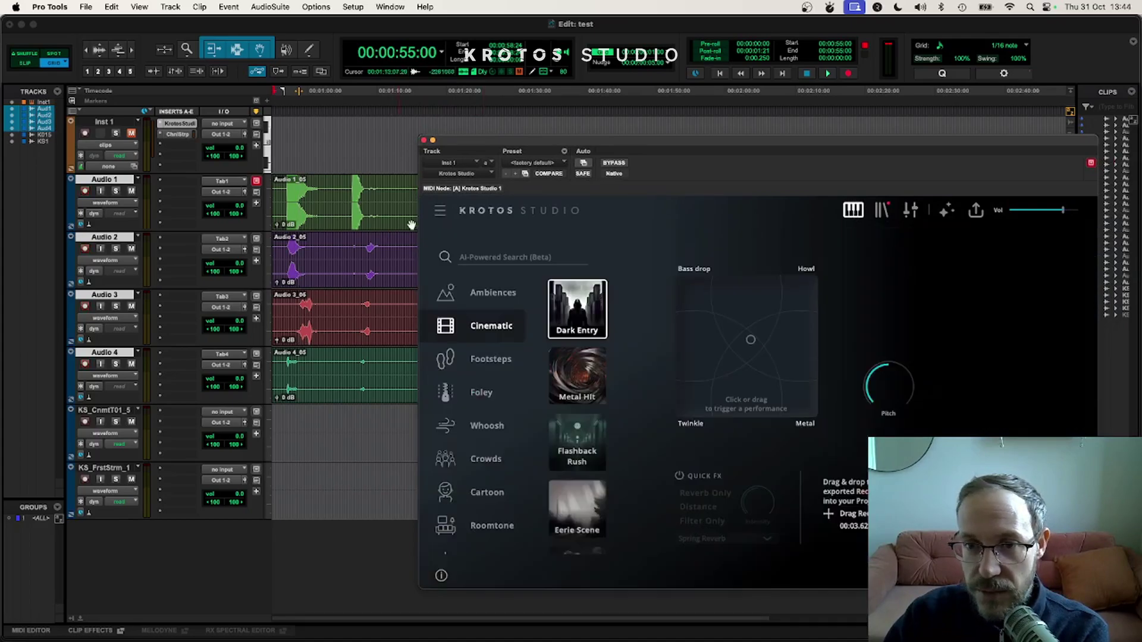
pyautogui.click(440, 211)
pyautogui.click(465, 229)
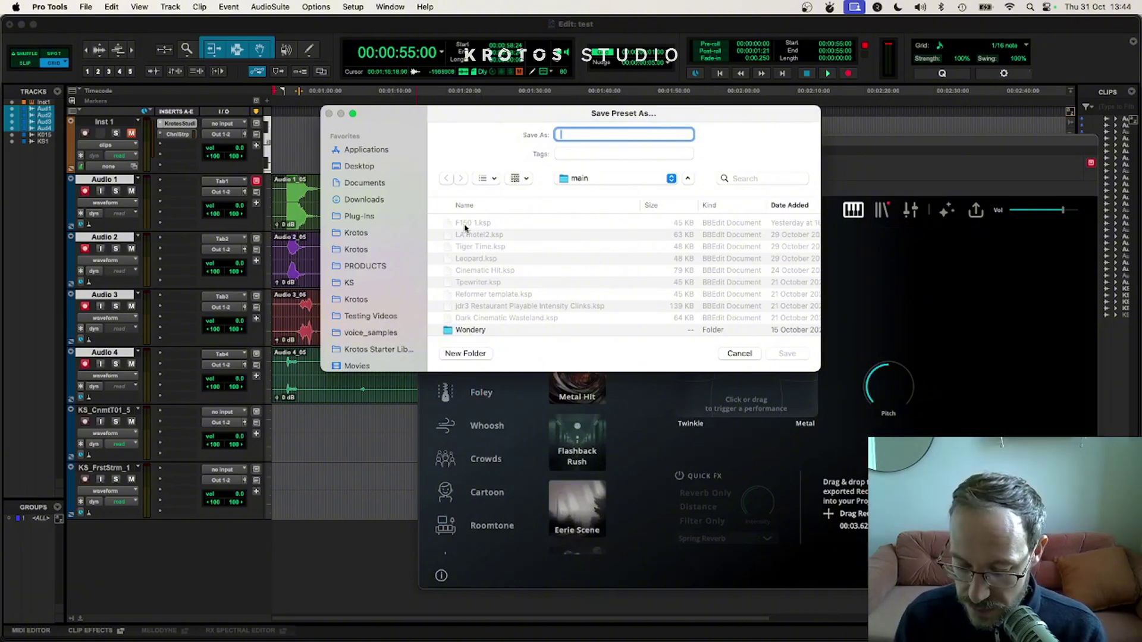
pyautogui.write('Bass drop01')
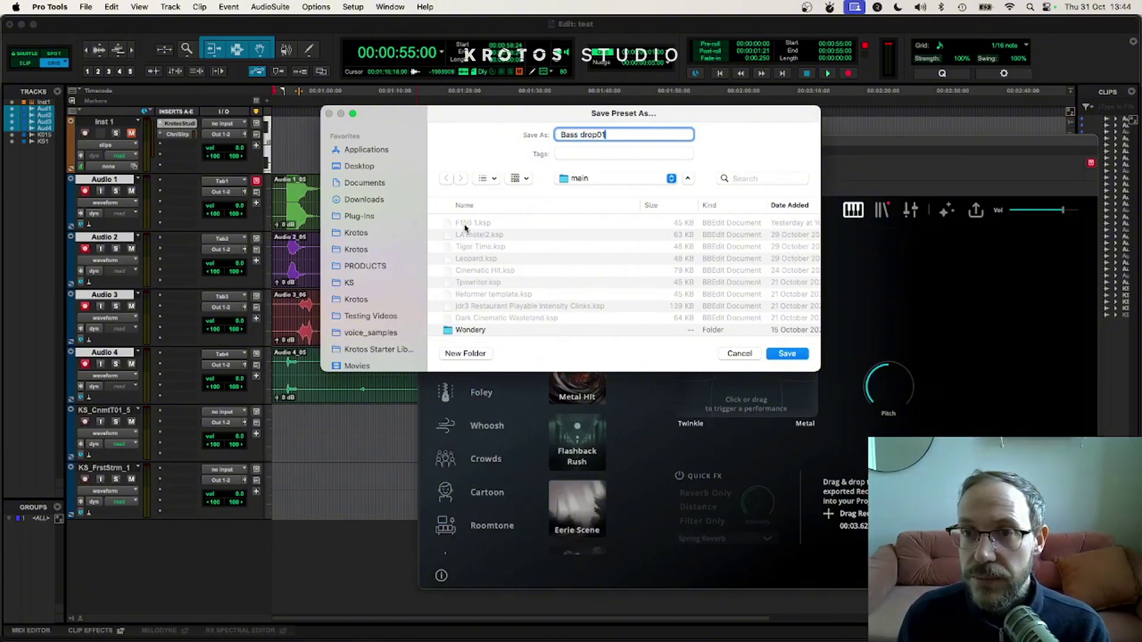
pyautogui.press('Return')
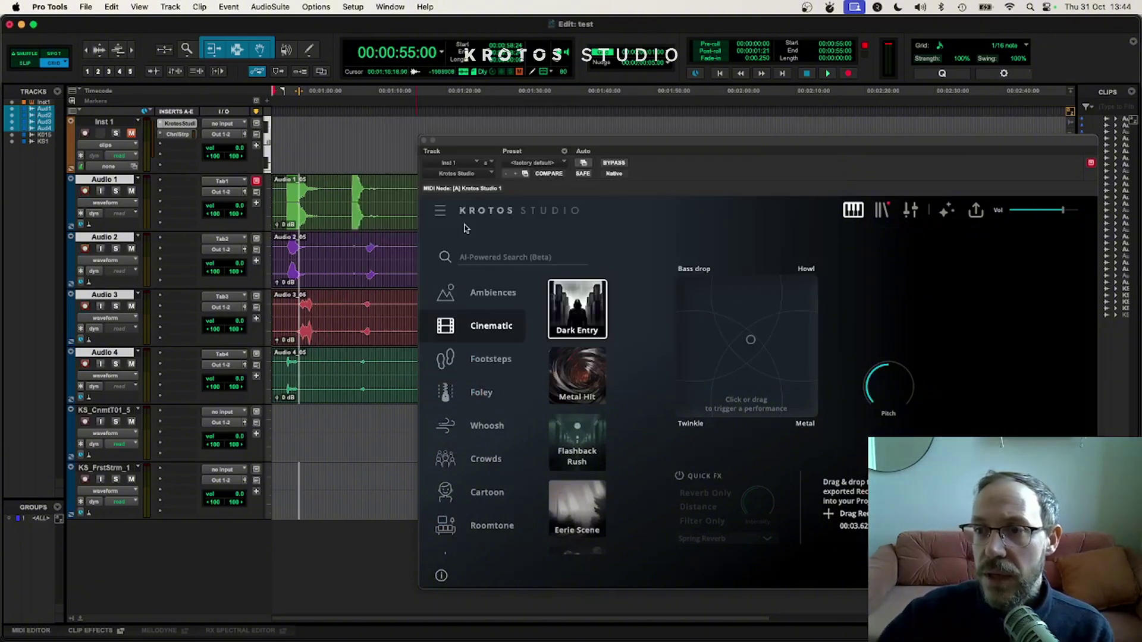
pyautogui.click(910, 210)
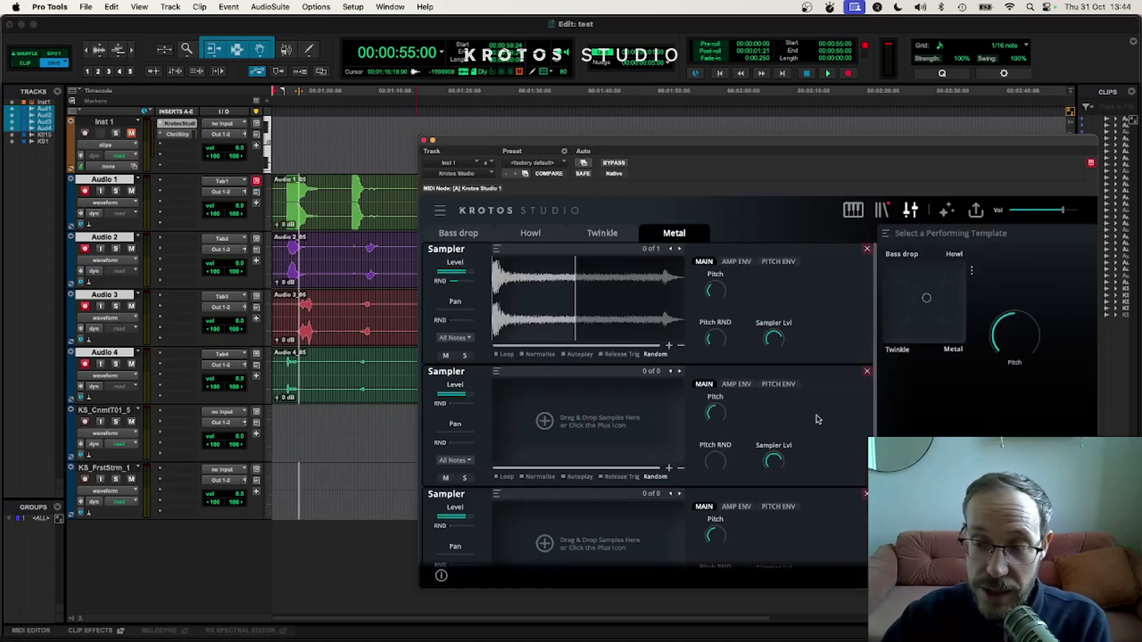
pyautogui.scroll(-1, 816, 419)
pyautogui.scroll(-1, 815, 418)
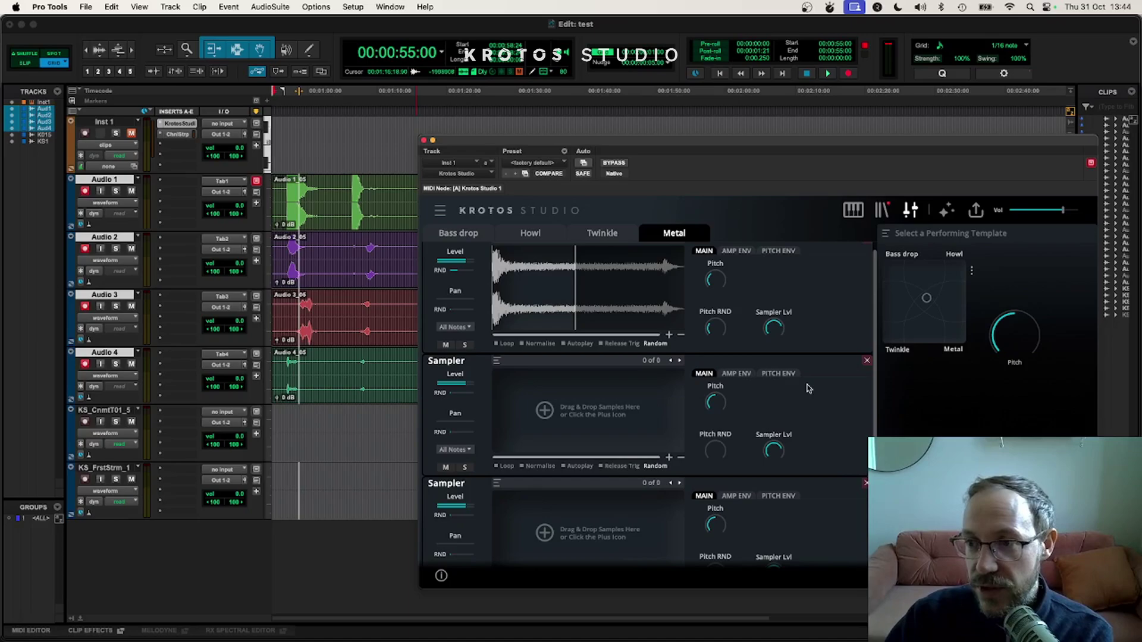
pyautogui.click(857, 214)
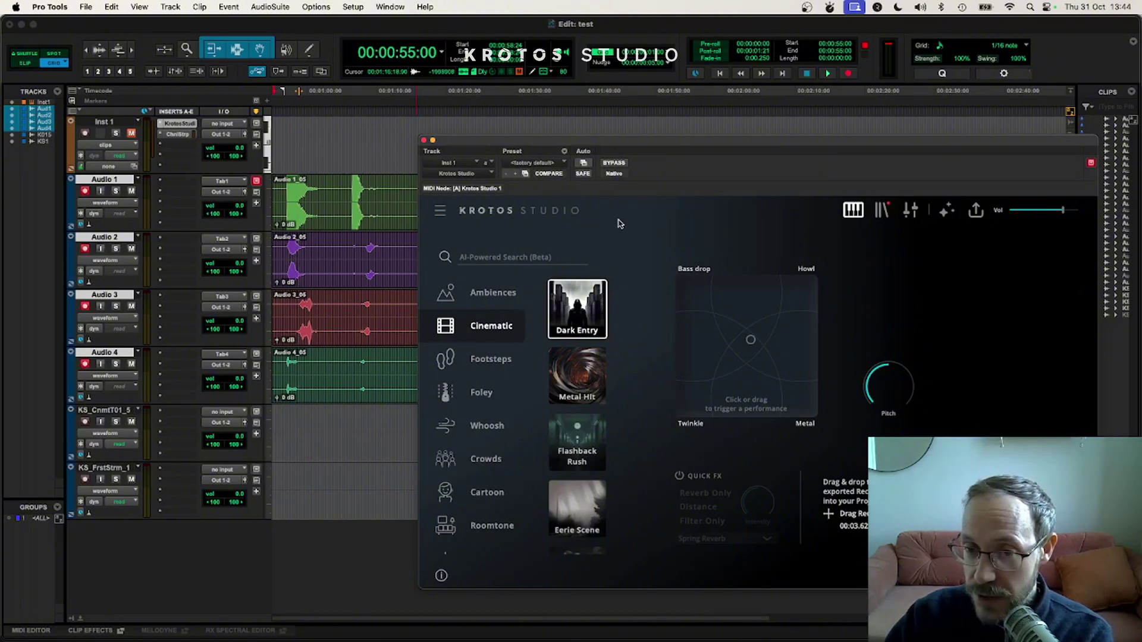
# Step: Open and cancel the Export User Preset dialog, then switch to the sampler editor
pyautogui.moveTo(665, 144); pyautogui.dragTo(627, 148)
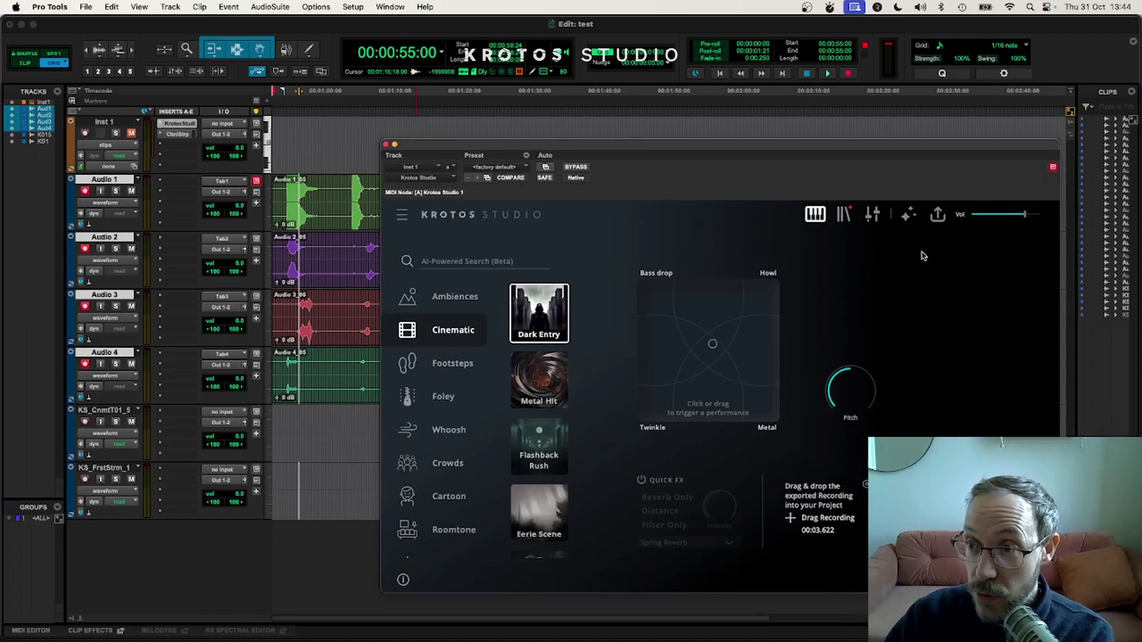
pyautogui.click(937, 216)
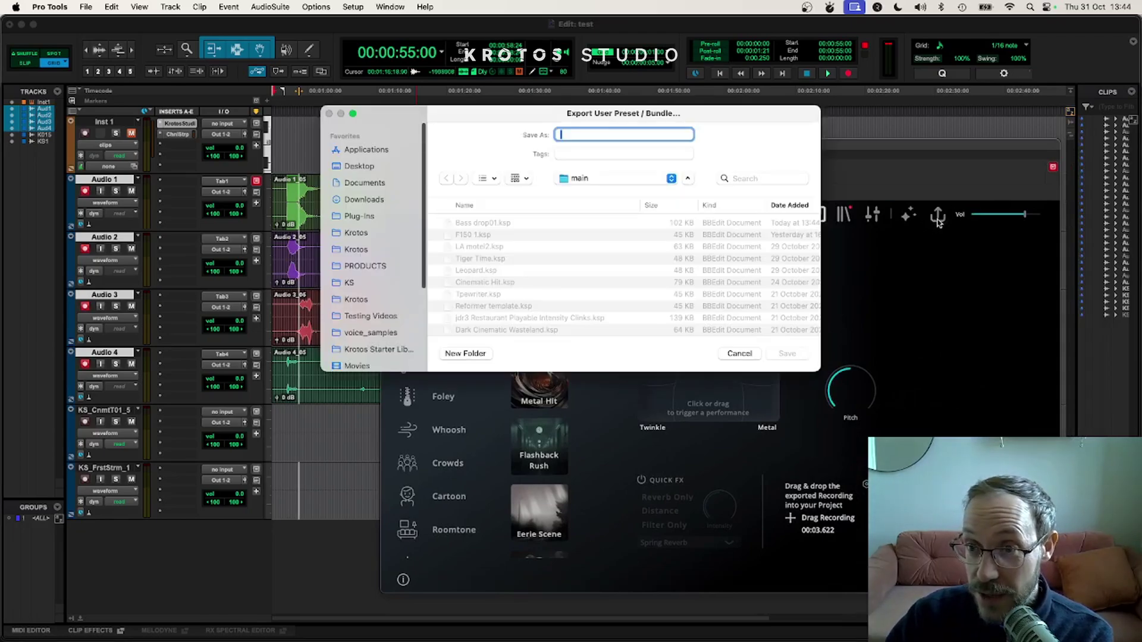
pyautogui.click(738, 354)
pyautogui.click(874, 216)
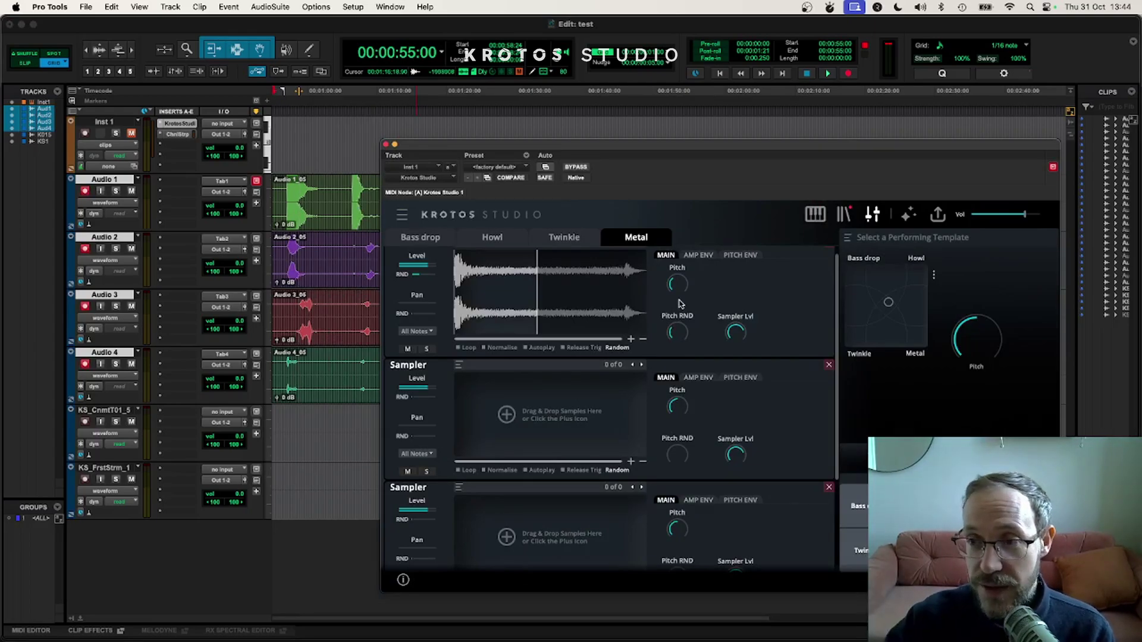
# Step: Switch back to Perform mode with the plugin window repositioned beside the timeline
pyautogui.click(816, 215)
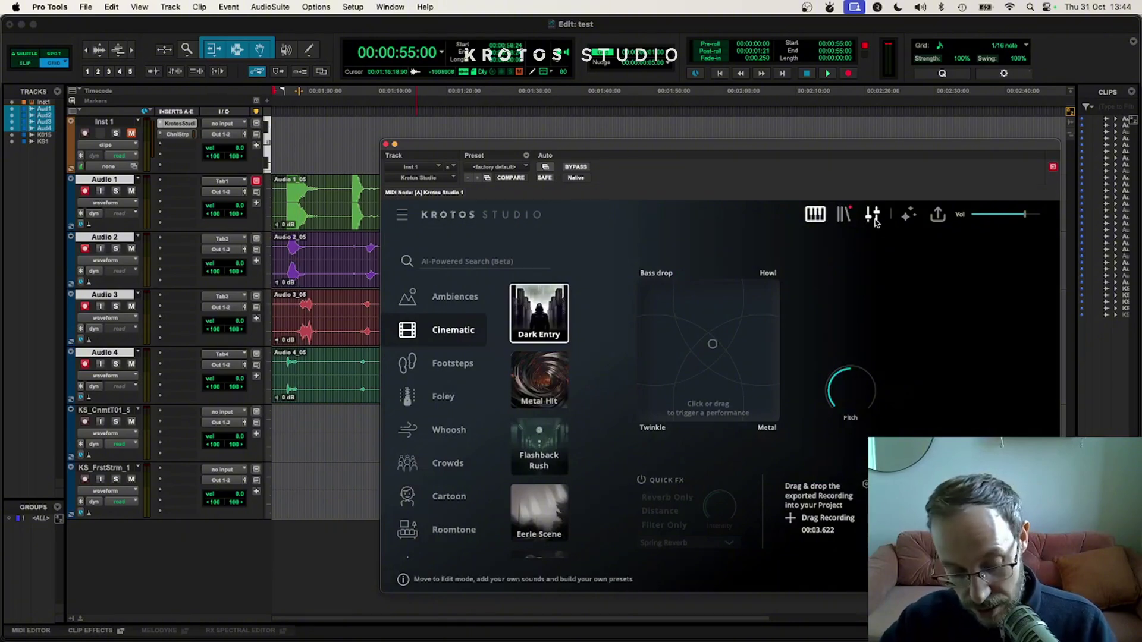
pyautogui.moveTo(733, 149); pyautogui.dragTo(771, 154)
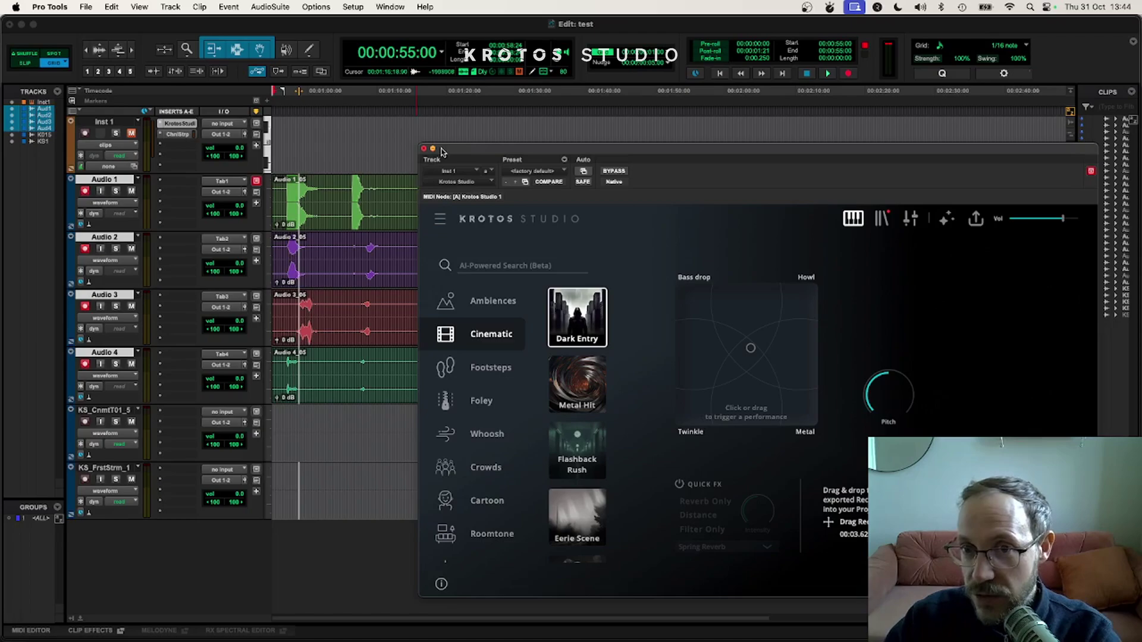
pyautogui.moveTo(454, 152); pyautogui.dragTo(494, 146)
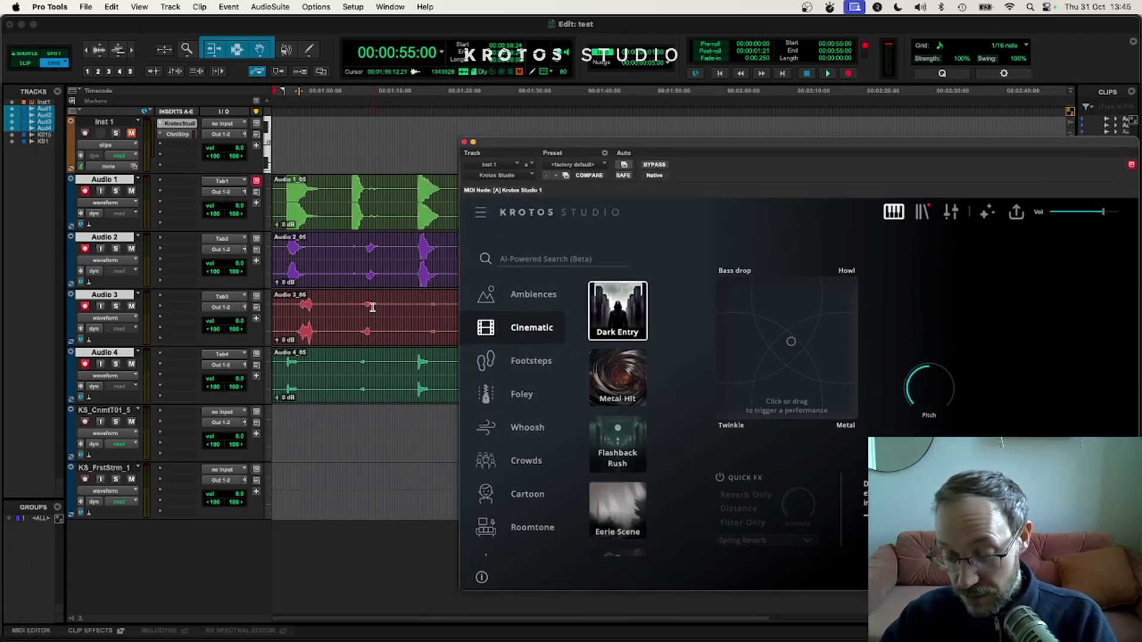
pyautogui.press('super+bracketright')
pyautogui.press('super+bracketleft')
pyautogui.press('super+bracketleft')
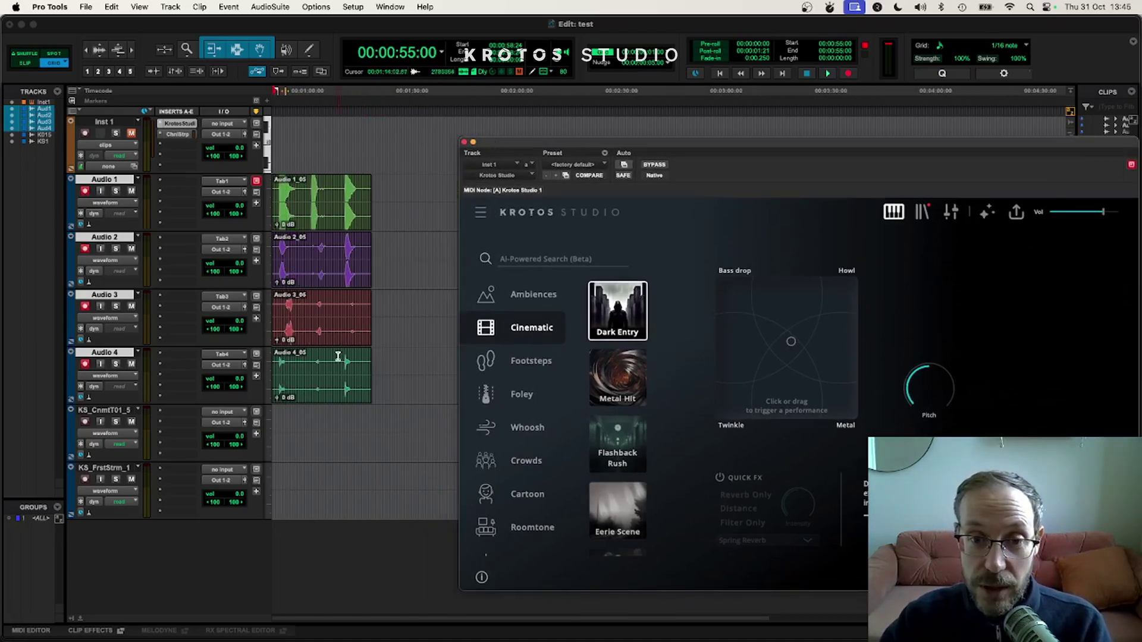
pyautogui.moveTo(565, 143); pyautogui.dragTo(498, 149)
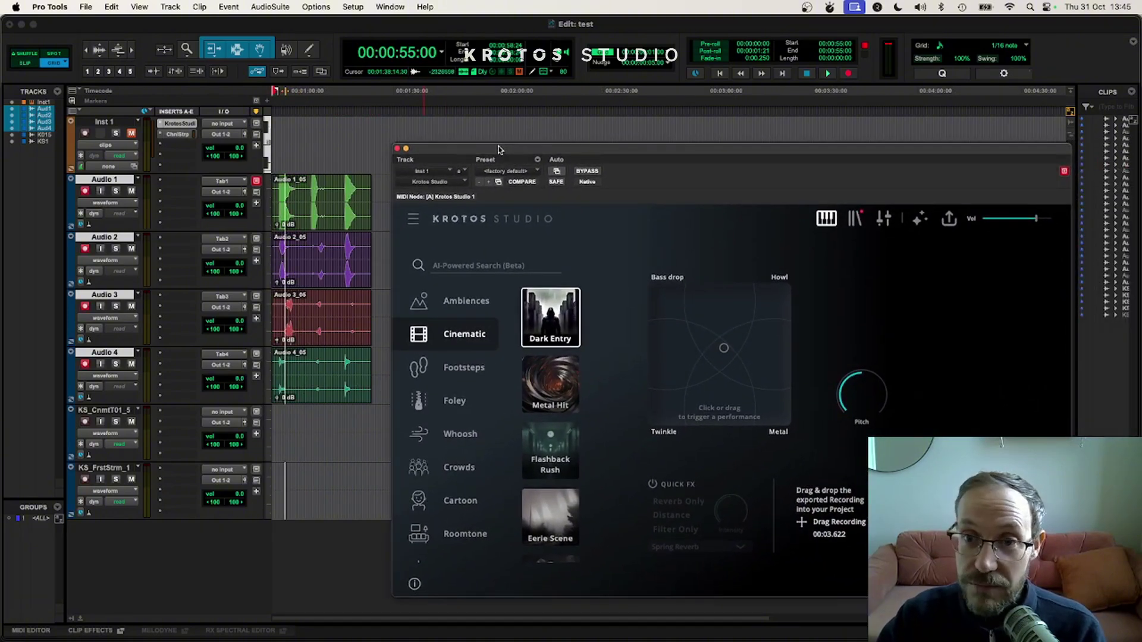